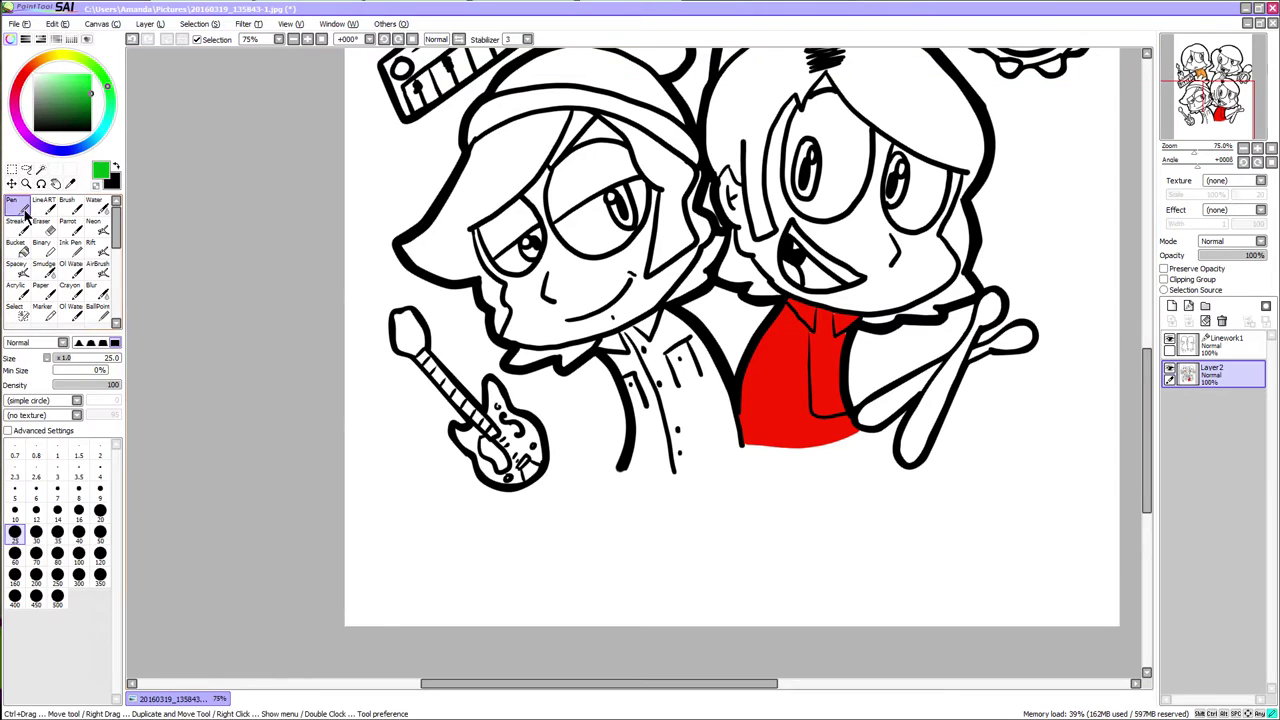
Close off the lower edge of the lower-left character's shirt with a green stroke and fill the shirt green.
{"action": "left_click_drag", "start_coordinate": [627, 473], "coordinate": [740, 450]}
{"action": "key", "text": "g"}
{"action": "left_click", "coordinate": [660, 440]}
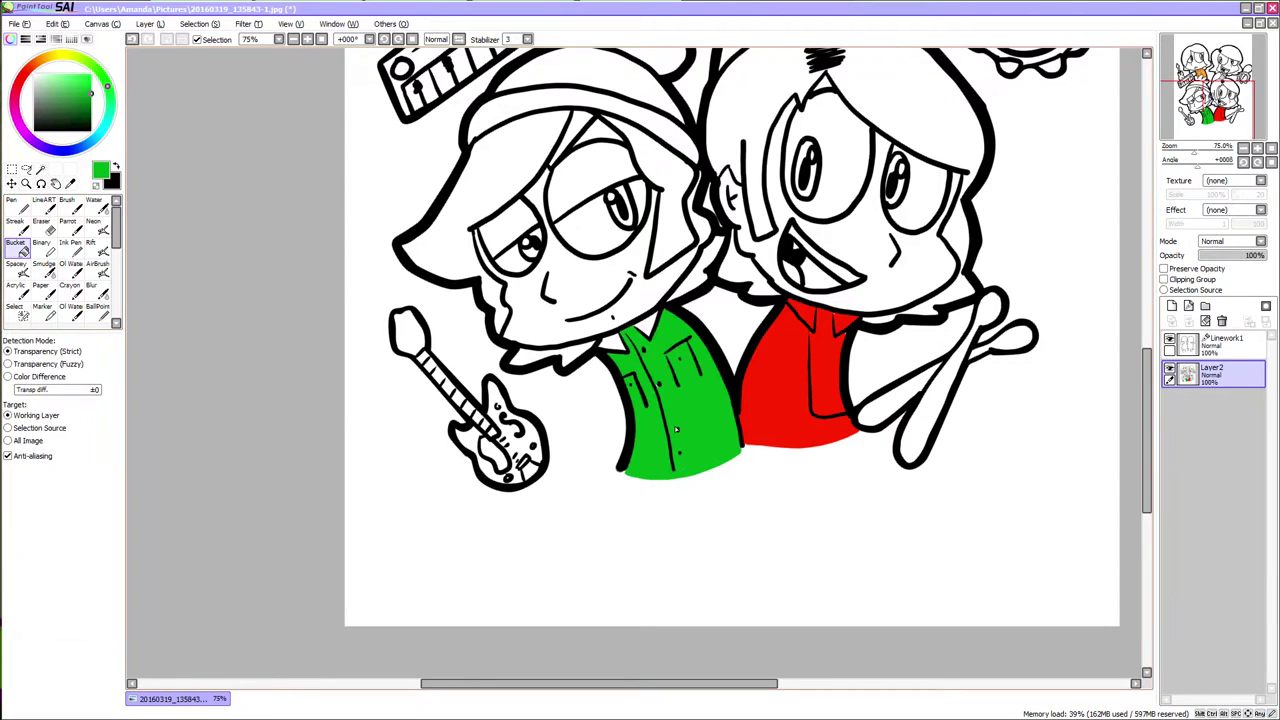
Choose blue as the colour, try filling the upper-right character's shirt with it, and undo the fill.
{"action": "left_click", "coordinate": [1211, 73]}
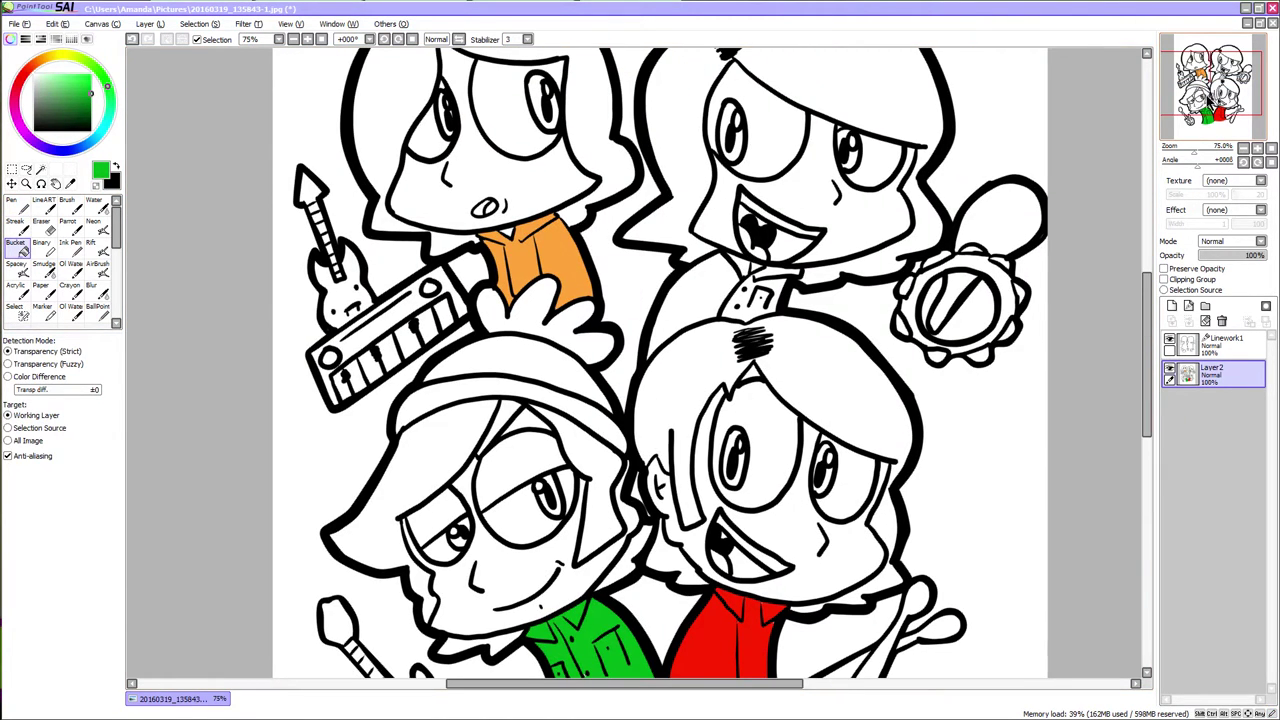
{"action": "left_click", "coordinate": [76, 148]}
{"action": "left_click", "coordinate": [726, 240]}
{"action": "key", "text": "ctrl+z"}
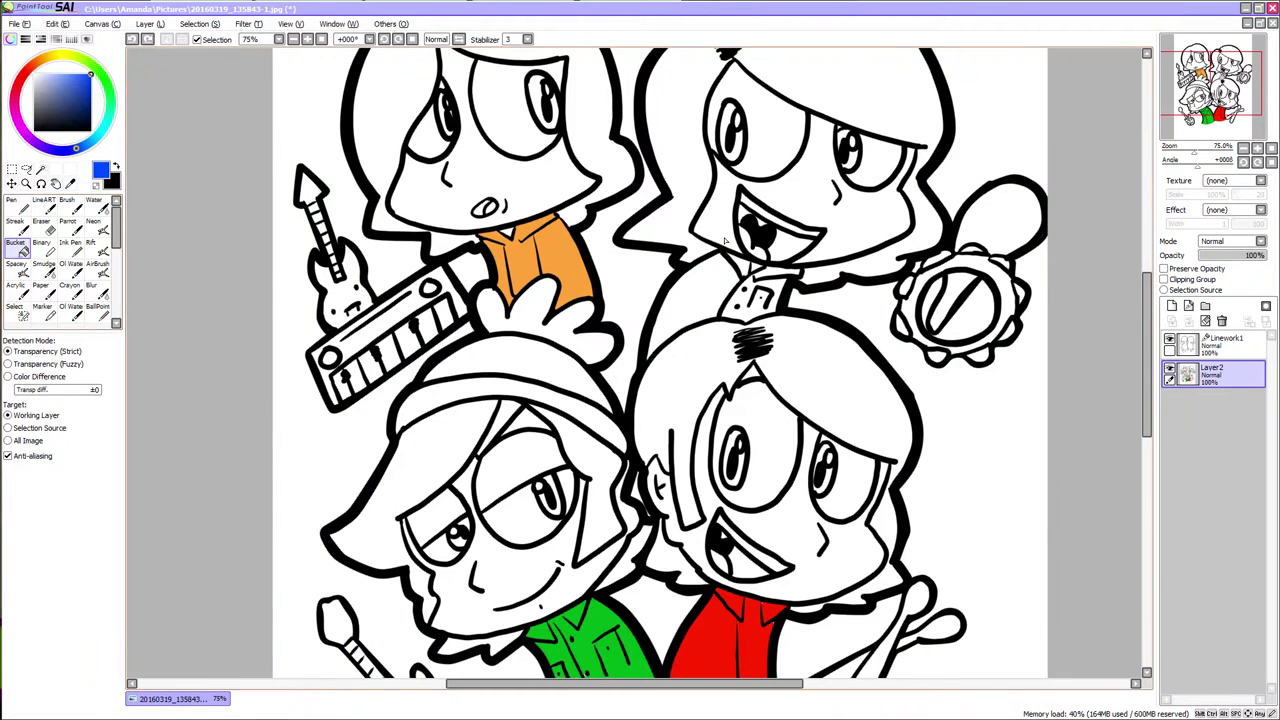
Merge the Linework1 layer down into Layer2, discarding the extra blank layer added between them.
{"action": "left_click", "coordinate": [16, 206]}
{"action": "left_click", "coordinate": [1257, 148]}
{"action": "left_click", "coordinate": [1257, 148]}
{"action": "left_click", "coordinate": [1171, 305]}
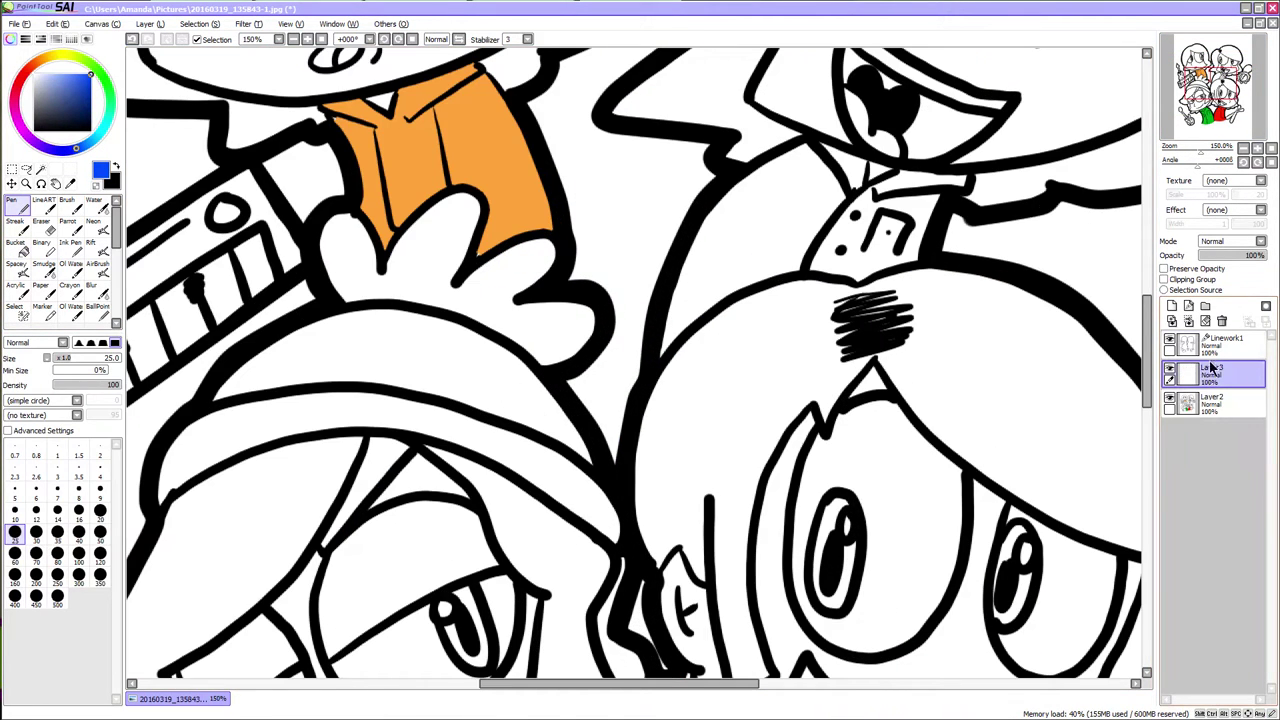
{"action": "left_click", "coordinate": [1222, 321]}
{"action": "left_click", "coordinate": [1208, 346]}
{"action": "left_click", "coordinate": [193, 24]}
{"action": "mouse_move", "coordinate": [157, 29]}
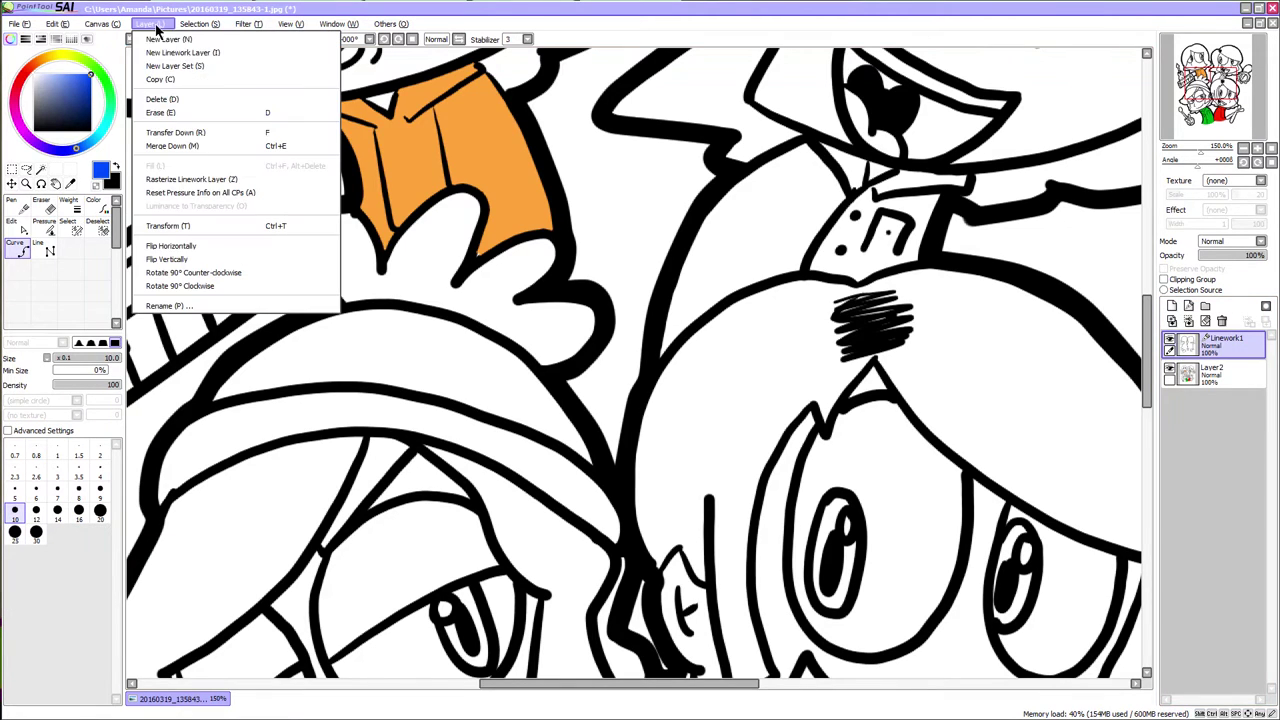
{"action": "left_click", "coordinate": [172, 145]}
Fill the sections of the upper-right character's shirt with blue.
{"action": "left_click", "coordinate": [775, 245]}
{"action": "left_click", "coordinate": [852, 235]}
{"action": "left_click", "coordinate": [850, 168]}
Add a new layer and place it beneath Layer2.
{"action": "left_click", "coordinate": [17, 207]}
{"action": "left_click", "coordinate": [1171, 305]}
{"action": "left_click_drag", "start_coordinate": [1212, 346], "coordinate": [1212, 384]}
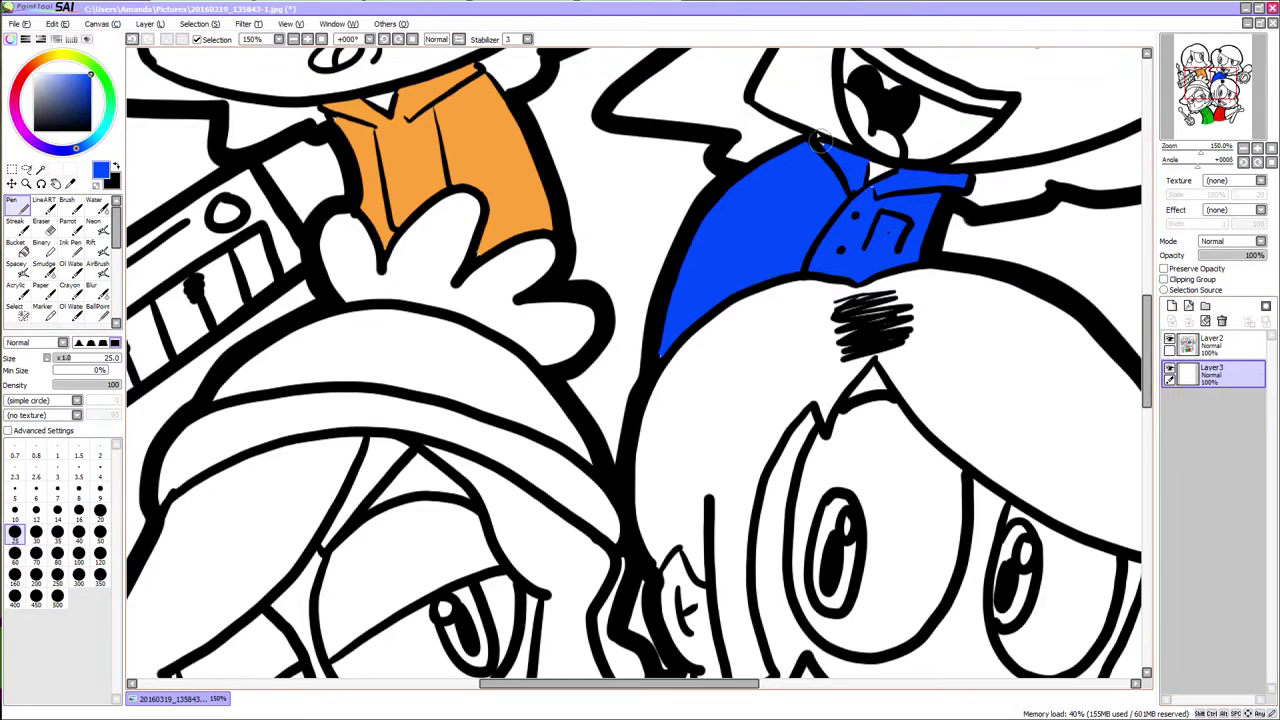
Colour the characters' open mouths dark red and their tongues pink.
{"action": "mouse_move", "coordinate": [1211, 82]}
{"action": "left_mouse_down"}
{"action": "mouse_move", "coordinate": [1209, 110]}
{"action": "mouse_move", "coordinate": [1216, 71]}
{"action": "mouse_move", "coordinate": [1194, 72]}
{"action": "mouse_move", "coordinate": [1212, 77]}
{"action": "mouse_move", "coordinate": [1208, 108]}
{"action": "mouse_move", "coordinate": [1216, 79]}
{"action": "mouse_move", "coordinate": [1202, 90]}
{"action": "left_mouse_up"}
{"action": "right_click", "coordinate": [605, 487]}
{"action": "right_click", "coordinate": [878, 350]}
{"action": "left_click", "coordinate": [17, 249]}
{"action": "left_click", "coordinate": [1212, 345]}
{"action": "left_click", "coordinate": [661, 357]}
{"action": "left_click", "coordinate": [677, 263]}
{"action": "left_click", "coordinate": [889, 260]}
{"action": "left_click", "coordinate": [852, 213]}
{"action": "left_click", "coordinate": [815, 196]}
{"action": "left_click", "coordinate": [900, 240]}
{"action": "left_click", "coordinate": [853, 188]}
{"action": "left_click", "coordinate": [18, 206]}
{"action": "left_click", "coordinate": [1212, 374]}
{"action": "left_click", "coordinate": [726, 210]}
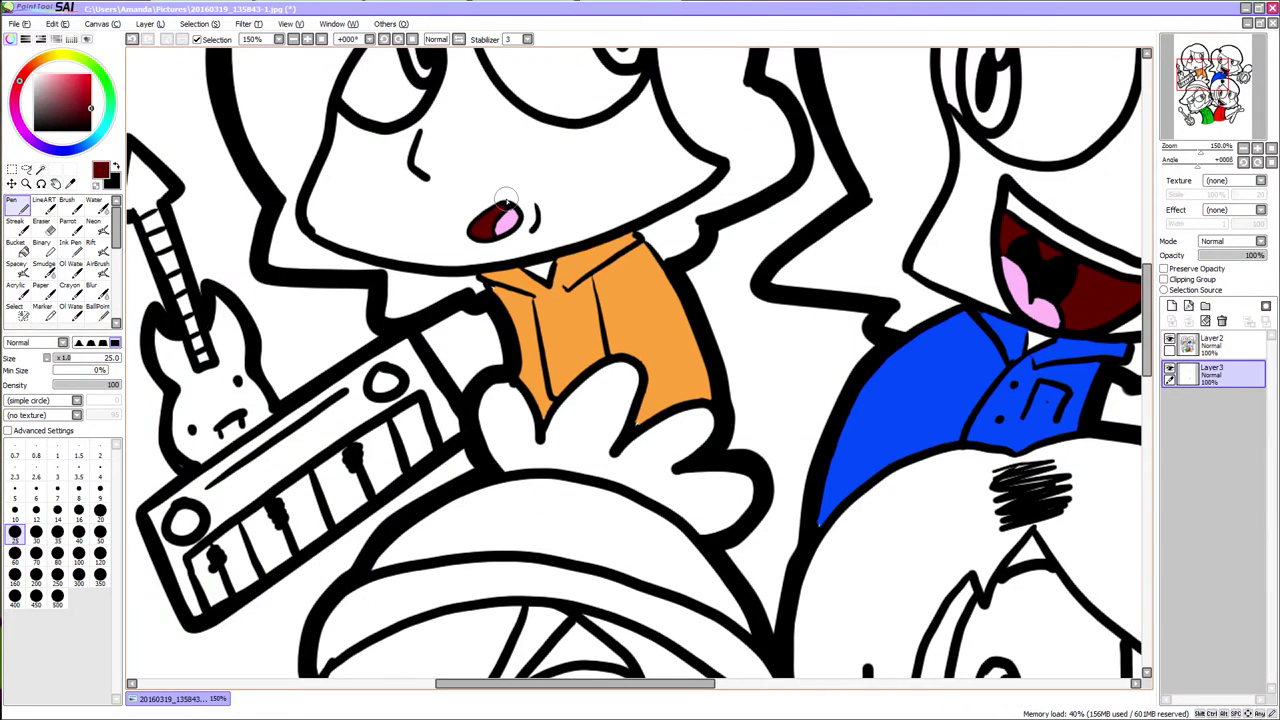
Fill the lower-left character's hat, including its brim and leafy top, with dark green on Layer2.
{"action": "left_click", "coordinate": [109, 95]}
{"action": "left_click_drag", "start_coordinate": [91, 93], "coordinate": [91, 103]}
{"action": "left_click", "coordinate": [20, 249]}
{"action": "left_click", "coordinate": [1197, 347]}
{"action": "left_click", "coordinate": [550, 229]}
{"action": "left_click_drag", "start_coordinate": [1202, 76], "coordinate": [1205, 101]}
{"action": "left_click", "coordinate": [547, 181]}
{"action": "left_click", "coordinate": [600, 112]}
{"action": "left_click", "coordinate": [18, 208]}
{"action": "left_click", "coordinate": [1205, 374]}
{"action": "left_click", "coordinate": [725, 271]}
Fill the irises of the two lower characters with brown on Layer2.
{"action": "right_click", "coordinate": [646, 175]}
{"action": "left_click", "coordinate": [97, 111]}
{"action": "left_click", "coordinate": [1212, 343]}
{"action": "left_click", "coordinate": [15, 247]}
{"action": "left_click", "coordinate": [388, 398]}
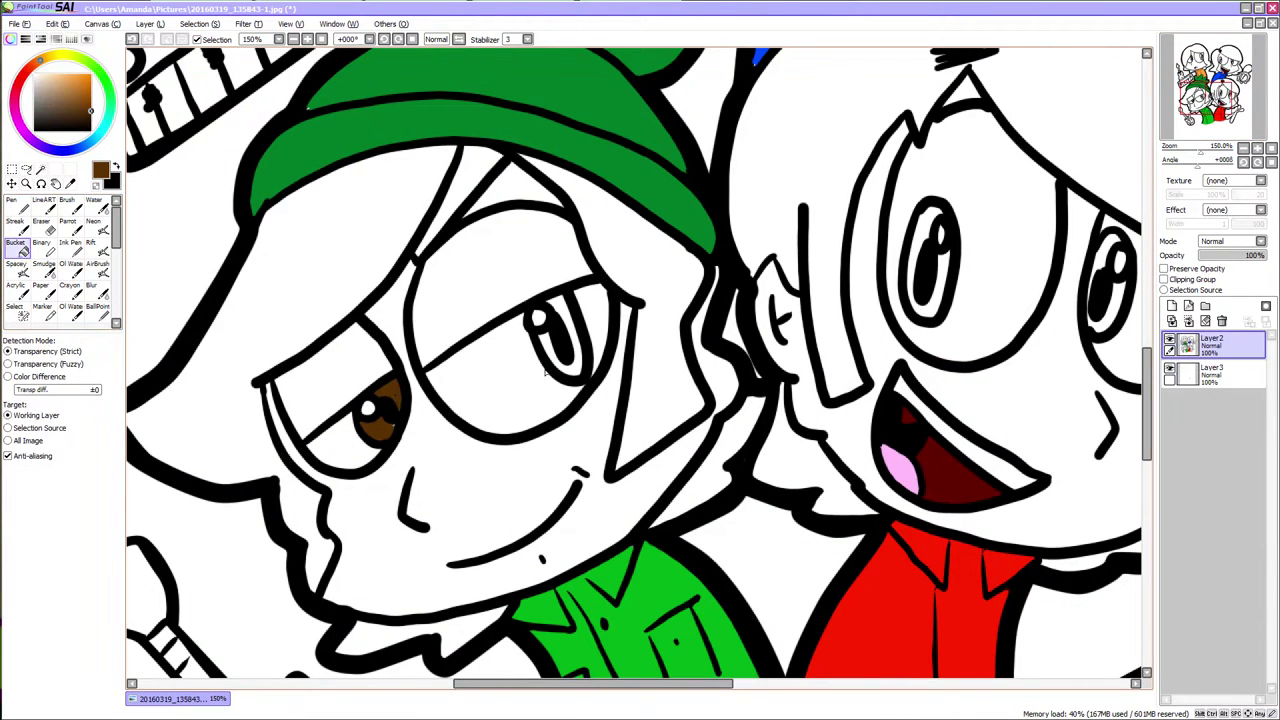
{"action": "left_click", "coordinate": [562, 340]}
{"action": "left_click", "coordinate": [928, 270]}
{"action": "left_click", "coordinate": [970, 308]}
Fill the irises of the two upper characters with the same brown.
{"action": "left_click_drag", "start_coordinate": [1206, 97], "coordinate": [1218, 71]}
{"action": "left_click", "coordinate": [954, 254]}
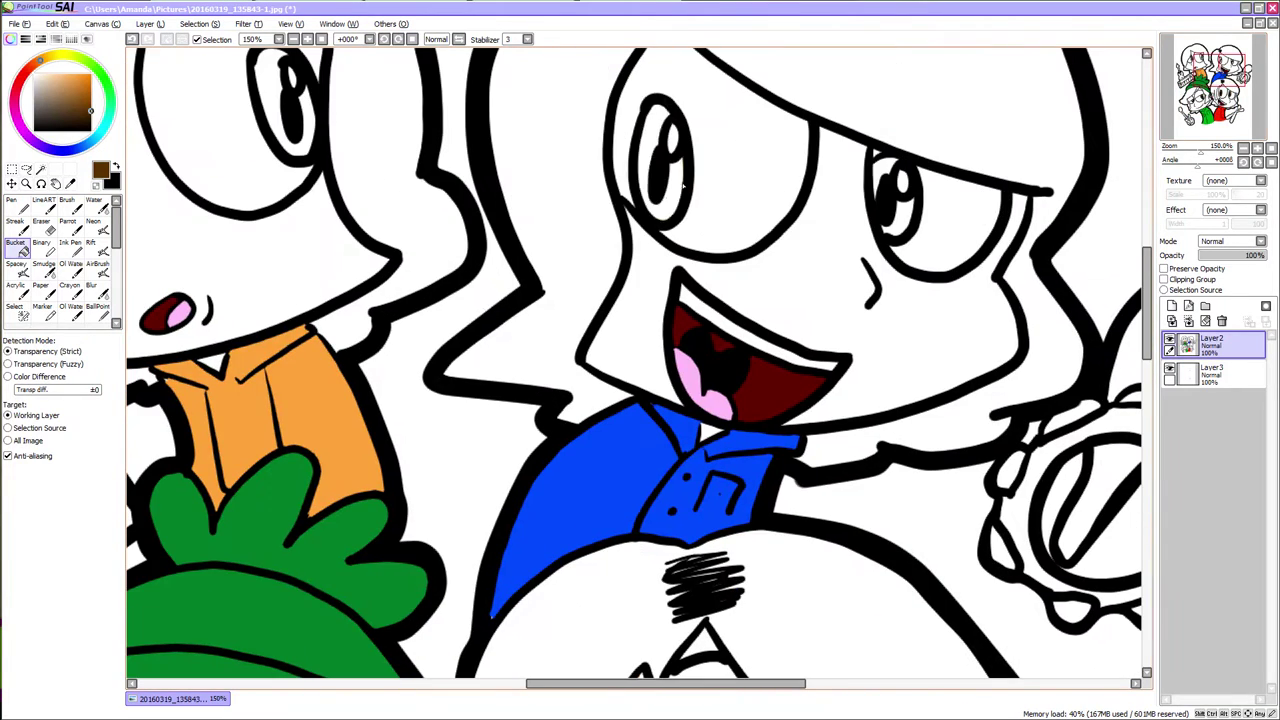
{"action": "left_click", "coordinate": [677, 192]}
{"action": "left_click", "coordinate": [904, 219]}
{"action": "left_click", "coordinate": [883, 178]}
{"action": "left_click", "coordinate": [270, 95]}
{"action": "left_click", "coordinate": [1209, 90]}
{"action": "left_click", "coordinate": [457, 205]}
{"action": "left_click", "coordinate": [1212, 373]}
{"action": "left_click", "coordinate": [13, 205]}
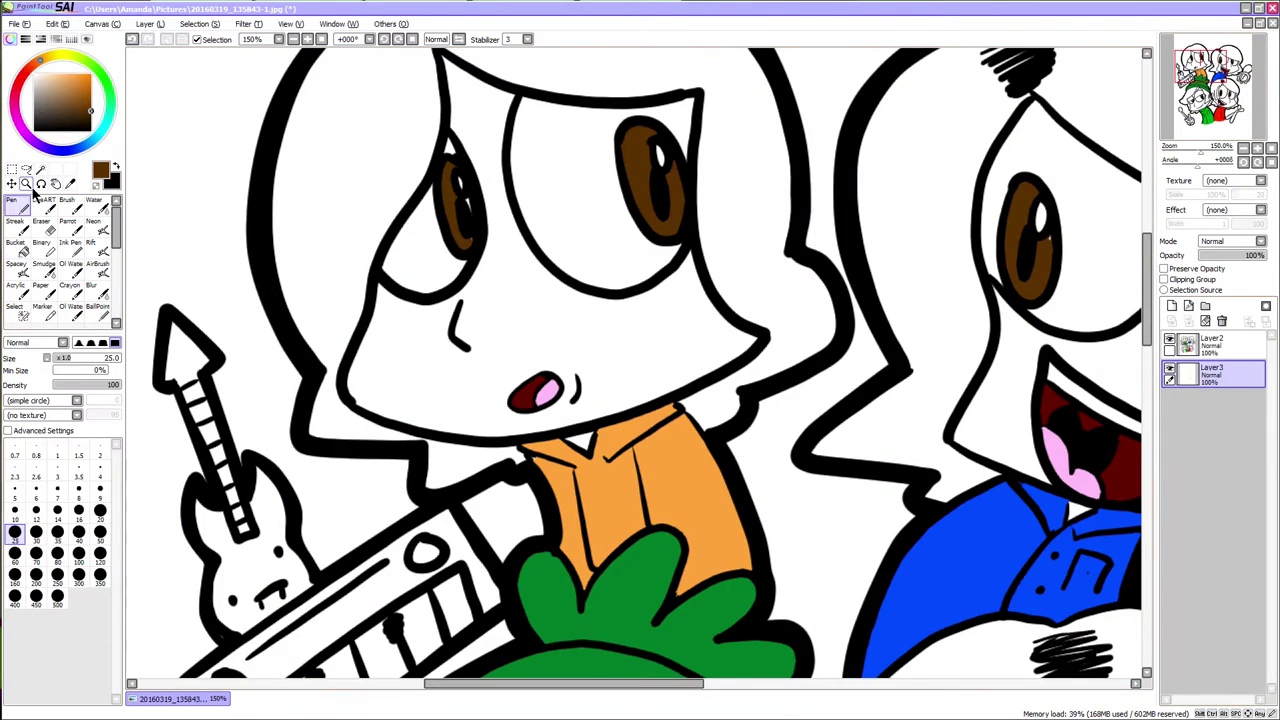
Try a light orange-brown fill on the upper-left character's hair and undo it.
{"action": "left_click_drag", "start_coordinate": [1205, 70], "coordinate": [1200, 98]}
{"action": "scroll", "coordinate": [508, 430], "scroll_direction": "right", "scroll_amount": 2}
{"action": "left_click", "coordinate": [1183, 66]}
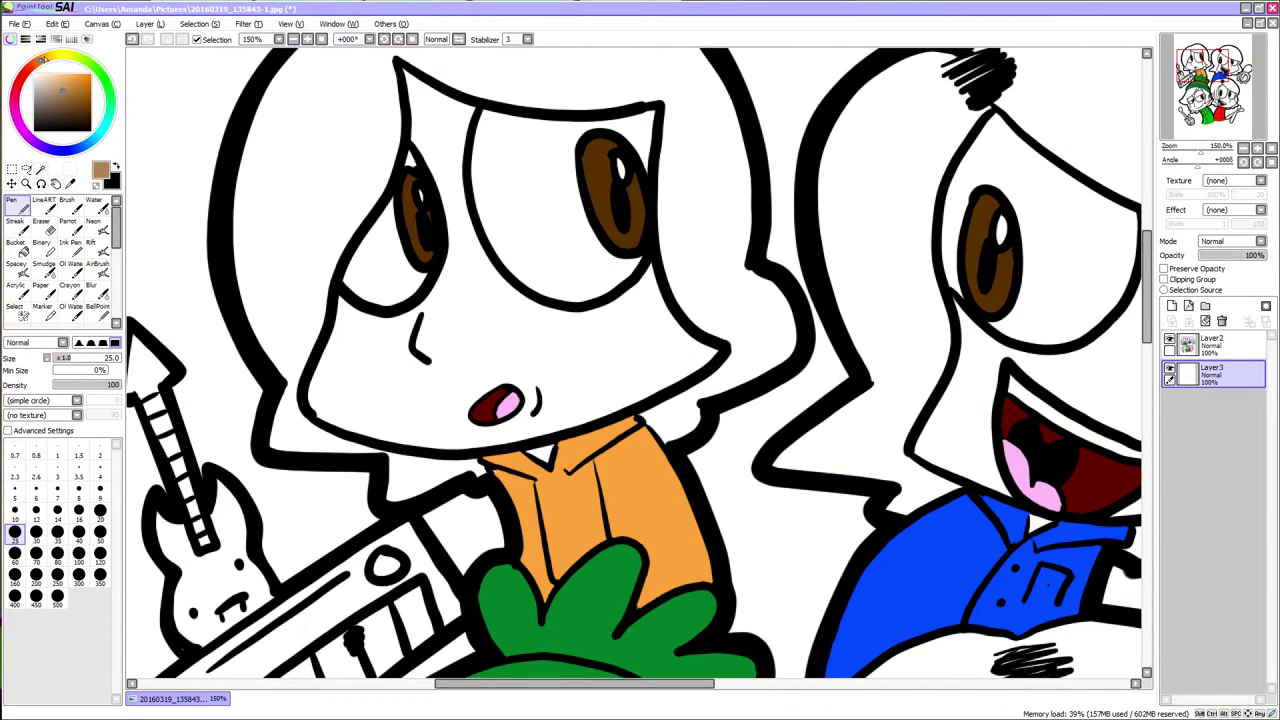
{"action": "left_click", "coordinate": [42, 60]}
{"action": "left_click", "coordinate": [15, 248]}
{"action": "left_click", "coordinate": [1212, 343]}
{"action": "left_click", "coordinate": [426, 459]}
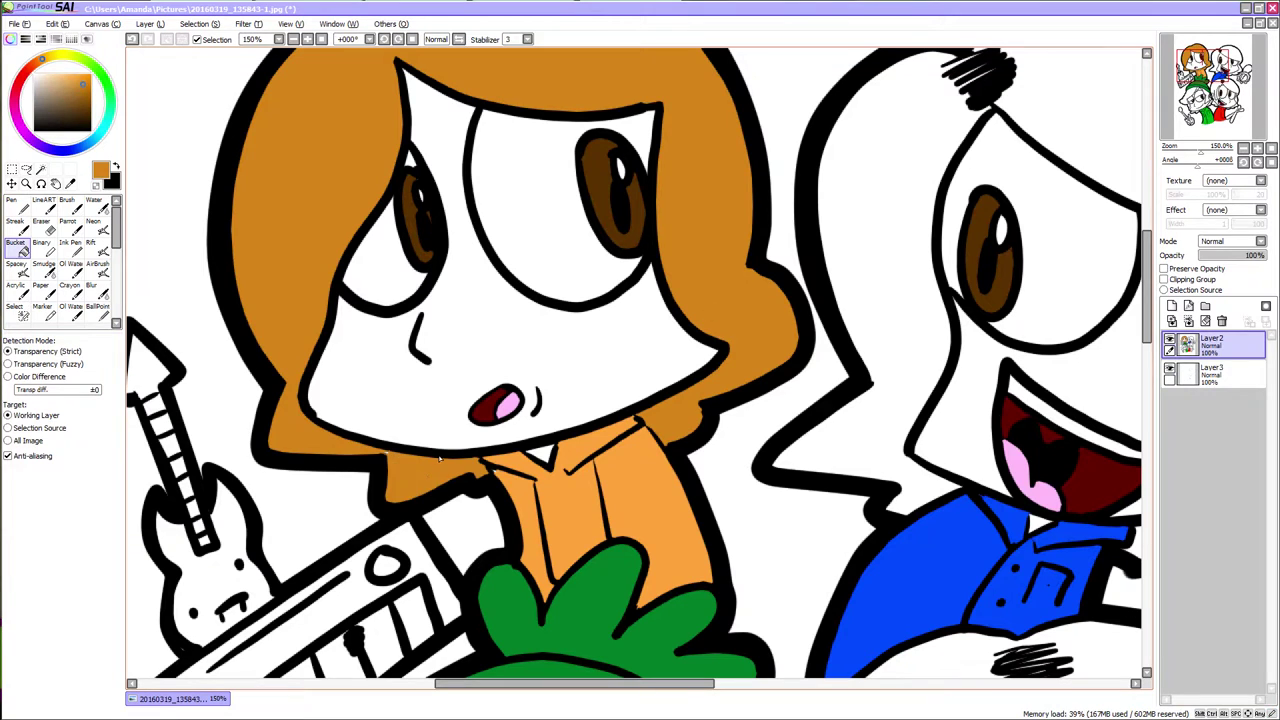
{"action": "key", "text": "ctrl+z"}
{"action": "key", "text": "ctrl+z"}
Fill all sections of the upper-left character's hair with a darker medium brown.
{"action": "left_click", "coordinate": [91, 103]}
{"action": "left_click", "coordinate": [290, 290]}
{"action": "left_click", "coordinate": [428, 473]}
{"action": "left_click", "coordinate": [16, 206]}
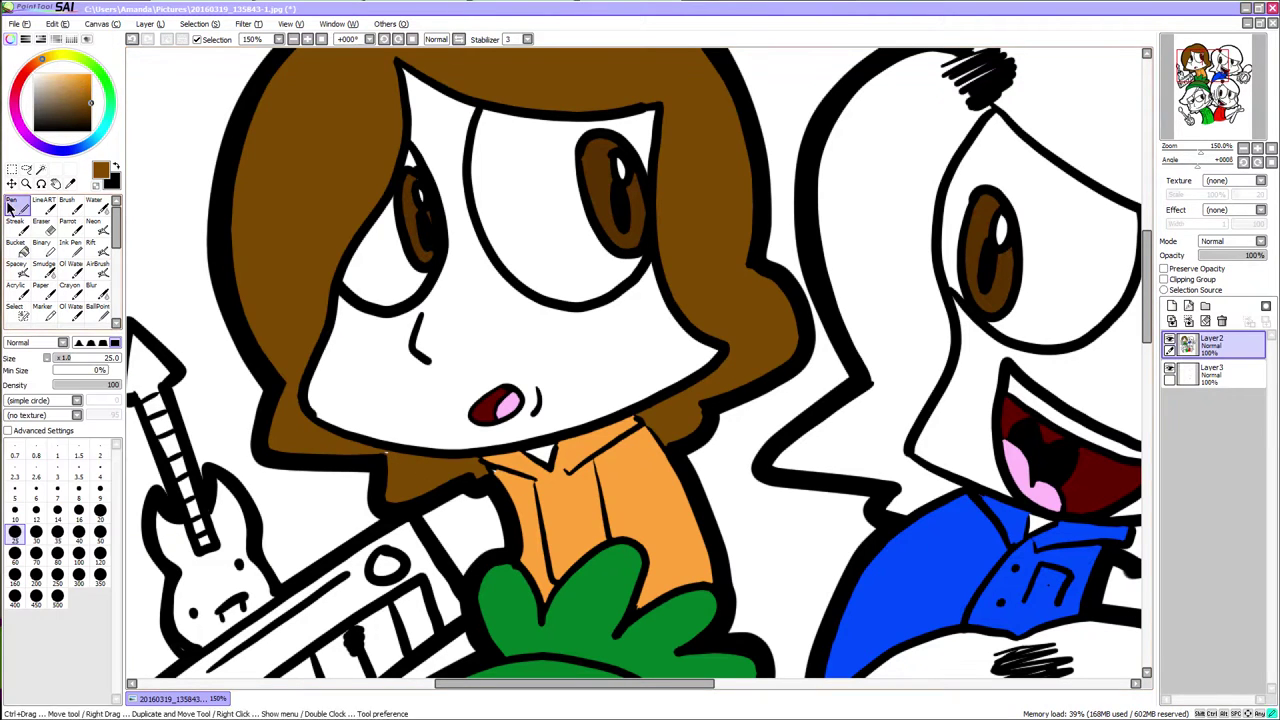
{"action": "left_click", "coordinate": [1212, 374]}
Fill the upper-right character's hair with a darker brown on Layer2.
{"action": "left_click_drag", "start_coordinate": [1210, 54], "coordinate": [1225, 69]}
{"action": "left_click", "coordinate": [91, 115]}
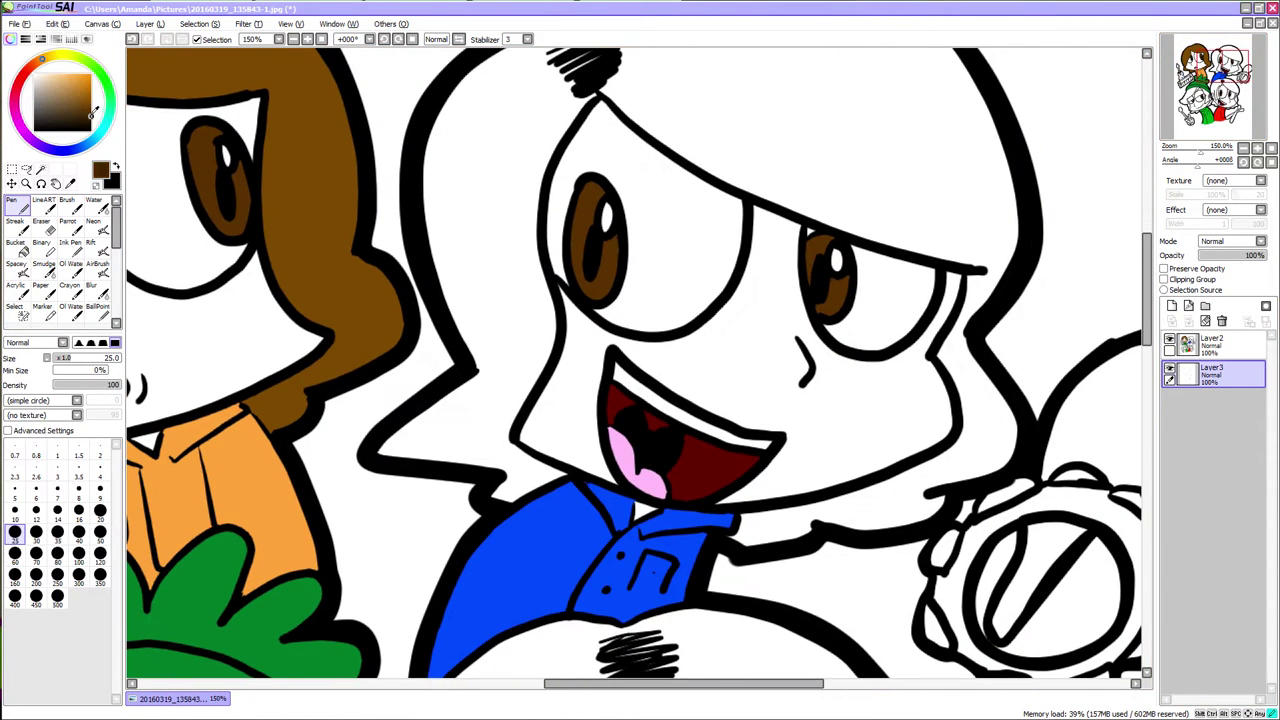
{"action": "left_click", "coordinate": [16, 248]}
{"action": "left_click", "coordinate": [1212, 343]}
{"action": "left_click", "coordinate": [880, 209]}
{"action": "left_click", "coordinate": [510, 250]}
{"action": "left_click", "coordinate": [1227, 55]}
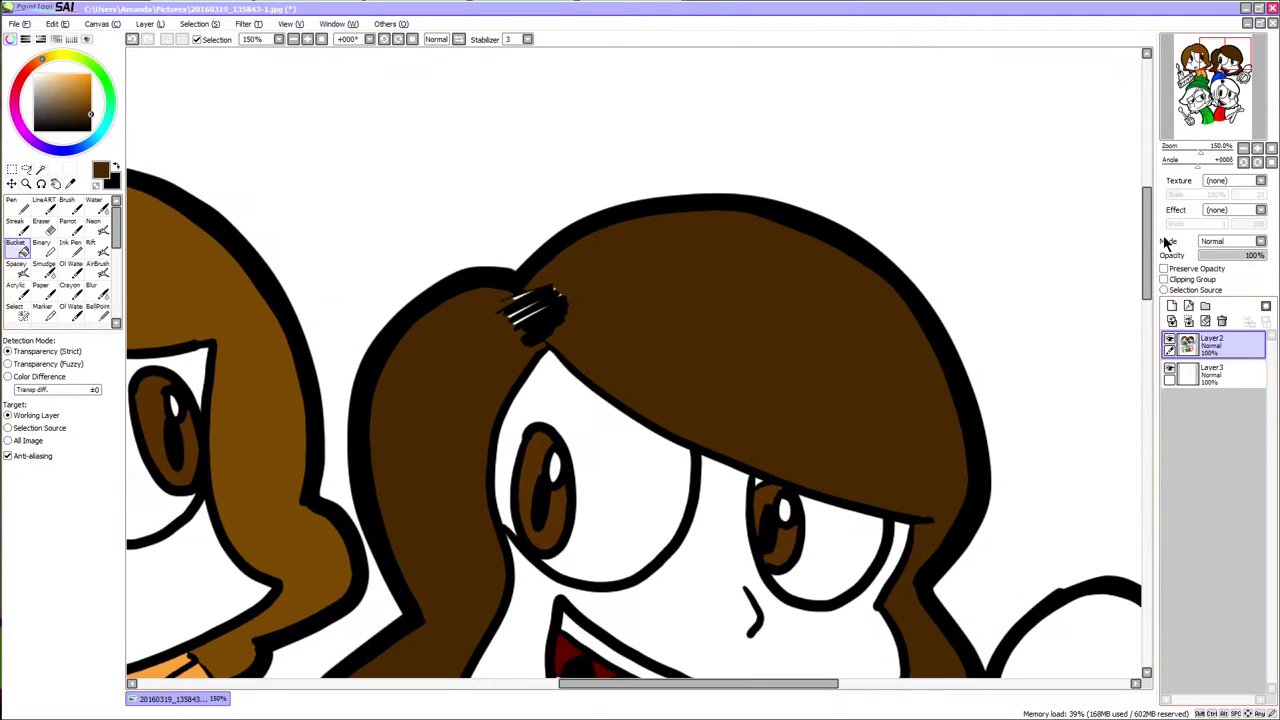
{"action": "left_click", "coordinate": [1212, 374]}
{"action": "key", "text": "n"}
Fill the lower-right character's hair with a very dark brown on Layer2.
{"action": "left_click_drag", "start_coordinate": [1207, 95], "coordinate": [1222, 91]}
{"action": "left_click", "coordinate": [91, 119]}
{"action": "left_click", "coordinate": [16, 248]}
{"action": "left_click", "coordinate": [1212, 343]}
{"action": "left_click", "coordinate": [916, 319]}
{"action": "left_click", "coordinate": [505, 614]}
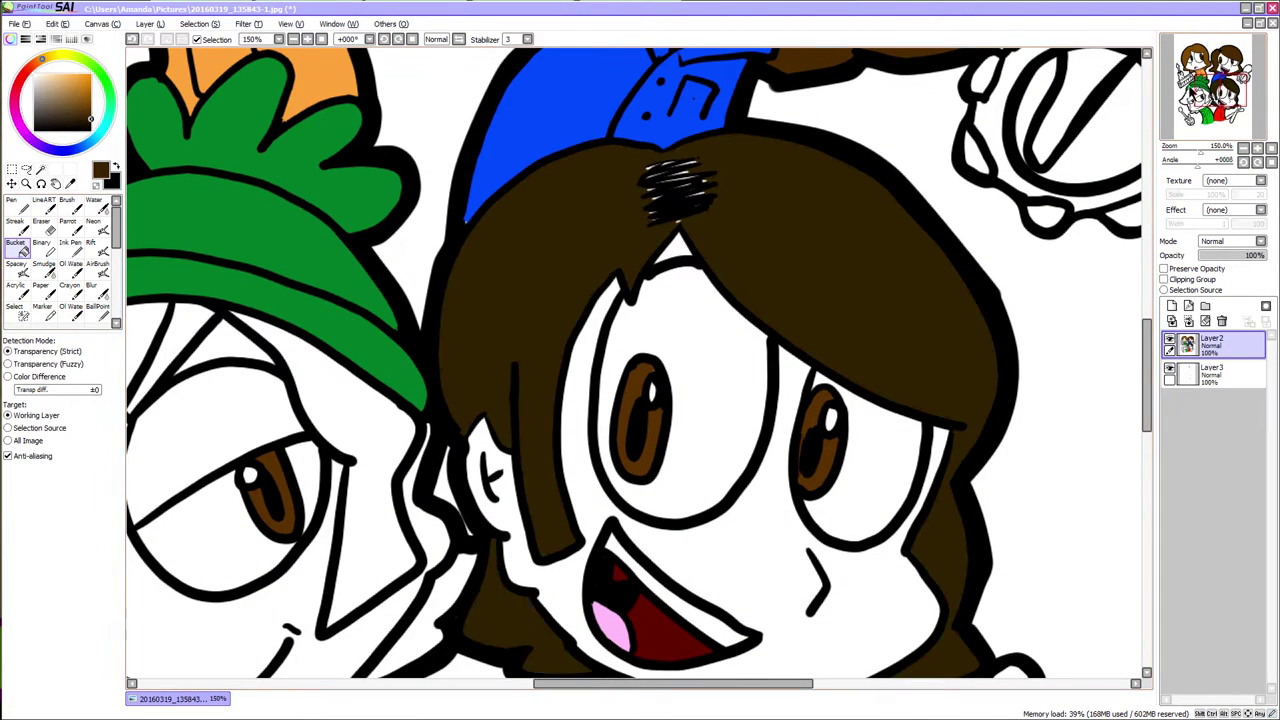
{"action": "left_click", "coordinate": [1221, 98]}
{"action": "left_click", "coordinate": [827, 443]}
Paint over the white gaps in the scribbled patch of the lower-right character's hair with the Pen on Layer3.
{"action": "left_click", "coordinate": [1212, 374]}
{"action": "key", "text": "n"}
{"action": "left_click", "coordinate": [1221, 92]}
{"action": "left_click_drag", "start_coordinate": [688, 140], "coordinate": [745, 177]}
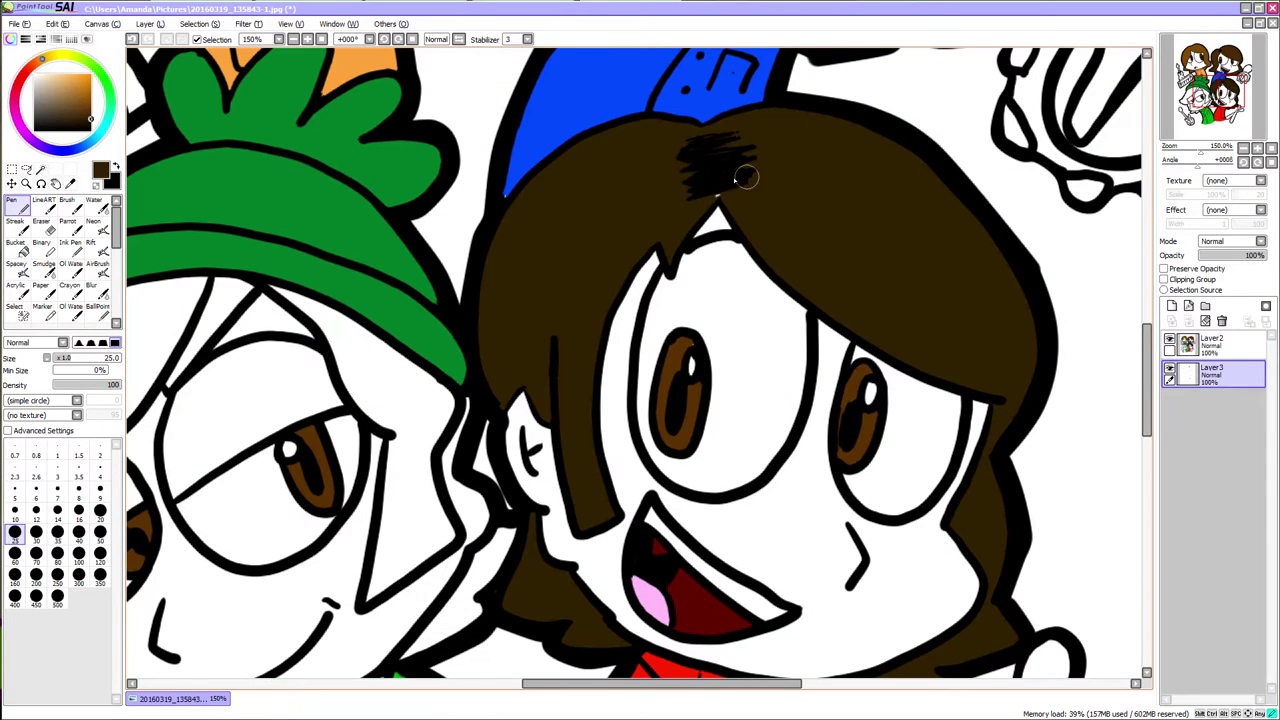
Fill the sections of the lower-left character's hair with near-black on Layer2.
{"action": "left_click_drag", "start_coordinate": [1204, 89], "coordinate": [1205, 91]}
{"action": "left_click", "coordinate": [91, 128]}
{"action": "left_click", "coordinate": [16, 248]}
{"action": "left_click", "coordinate": [1212, 343]}
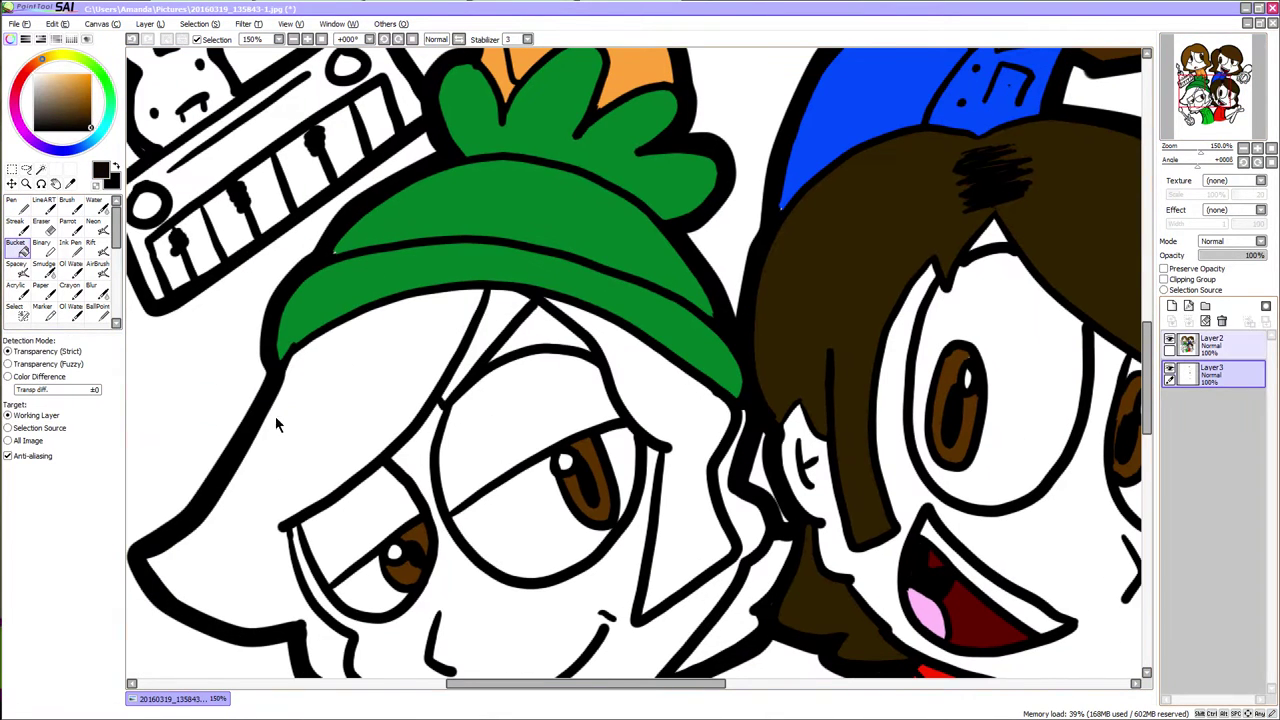
{"action": "left_click", "coordinate": [277, 420]}
{"action": "left_click", "coordinate": [648, 371]}
{"action": "left_click", "coordinate": [1201, 104]}
{"action": "left_click", "coordinate": [783, 343]}
{"action": "left_click", "coordinate": [488, 511]}
Touch up the unfilled gaps in the lower-left character's hair with the near-black Pen on Layer3.
{"action": "left_click", "coordinate": [16, 205]}
{"action": "left_click", "coordinate": [717, 413]}
{"action": "left_click", "coordinate": [1212, 374]}
{"action": "left_click", "coordinate": [717, 404]}
{"action": "left_click", "coordinate": [683, 351]}
{"action": "left_click", "coordinate": [567, 495]}
Fill the skin of the two upper characters with a light peach tone on Layer2.
{"action": "left_click", "coordinate": [1201, 92]}
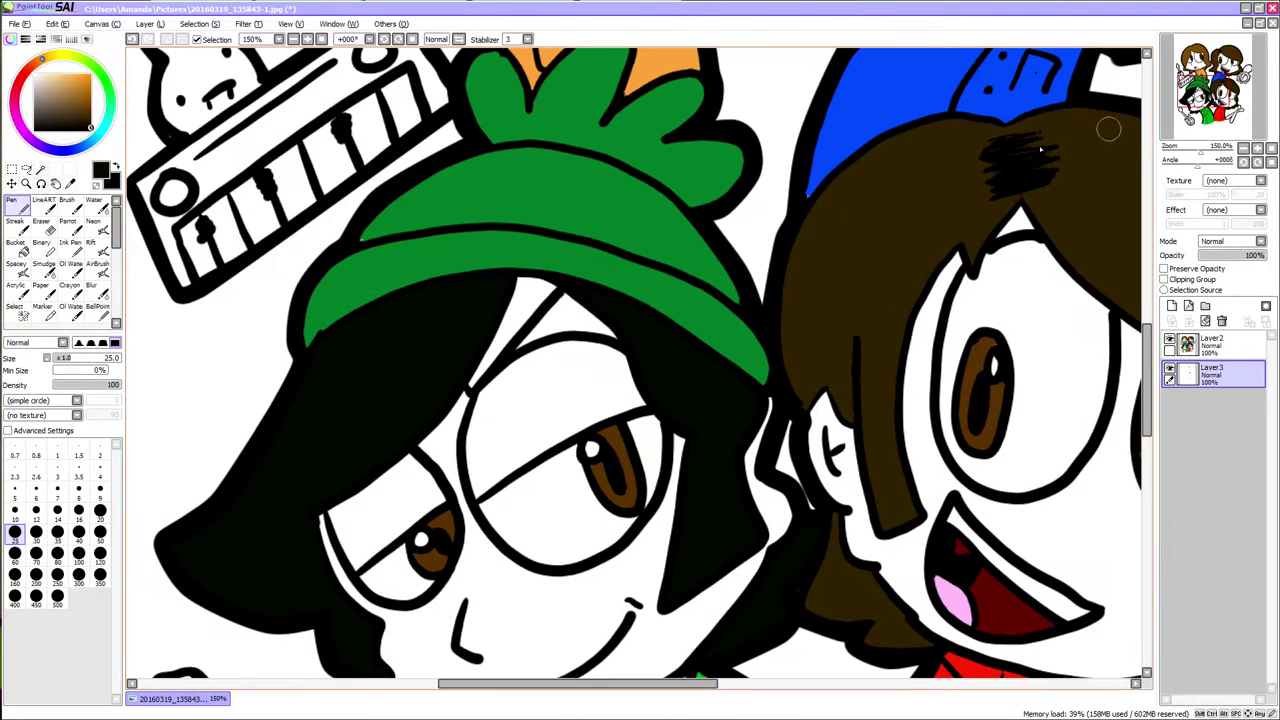
{"action": "mouse_move", "coordinate": [1201, 92]}
{"action": "left_mouse_down"}
{"action": "mouse_move", "coordinate": [1204, 114]}
{"action": "mouse_move", "coordinate": [1201, 68]}
{"action": "left_mouse_up"}
{"action": "left_click", "coordinate": [59, 74]}
{"action": "left_click", "coordinate": [17, 248]}
{"action": "left_click", "coordinate": [1213, 345]}
{"action": "left_click", "coordinate": [573, 299]}
{"action": "left_click", "coordinate": [1216, 71]}
{"action": "left_click", "coordinate": [866, 262]}
{"action": "left_click", "coordinate": [726, 390]}
Fill the skin of the two lower characters with peach, including the lower-left character's eyelids and forehead.
{"action": "left_click", "coordinate": [1221, 99]}
{"action": "left_click", "coordinate": [760, 375]}
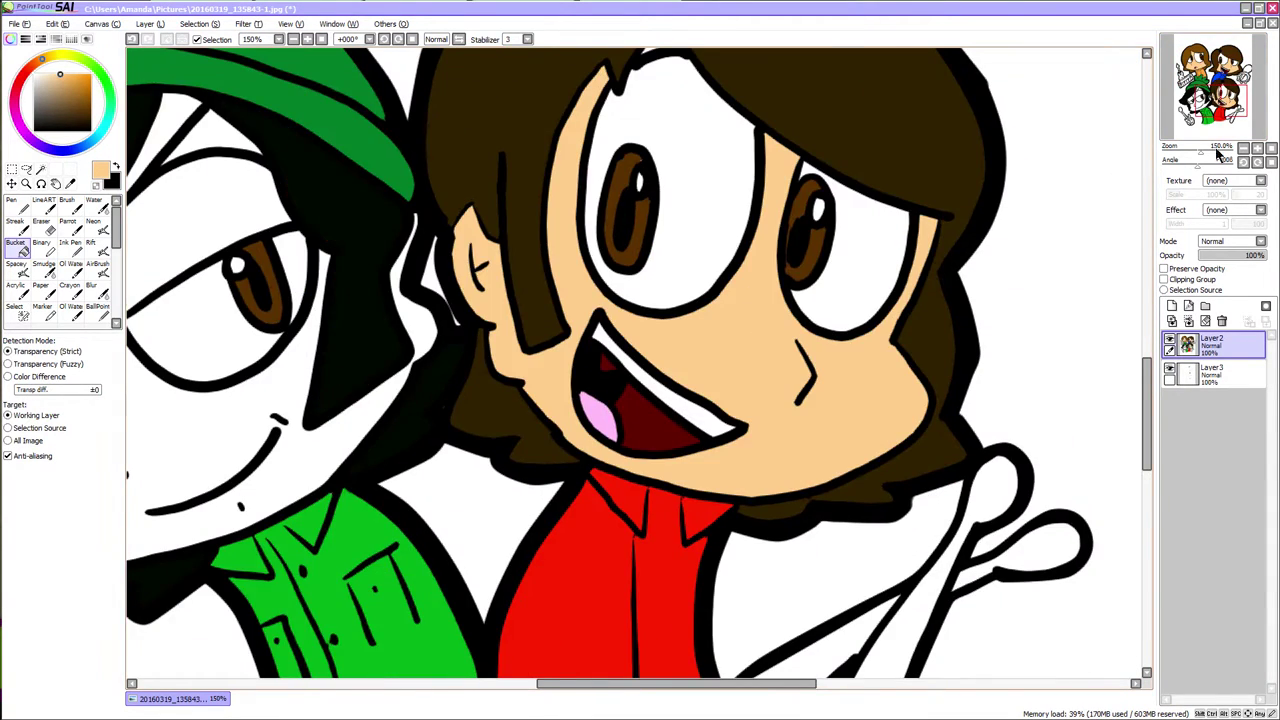
{"action": "left_click", "coordinate": [1222, 87]}
{"action": "left_click", "coordinate": [1198, 96]}
{"action": "left_click", "coordinate": [655, 285]}
{"action": "left_click", "coordinate": [694, 203]}
{"action": "left_click", "coordinate": [638, 205]}
{"action": "left_click", "coordinate": [512, 396]}
{"action": "left_click", "coordinate": [650, 520]}
{"action": "left_click", "coordinate": [887, 385]}
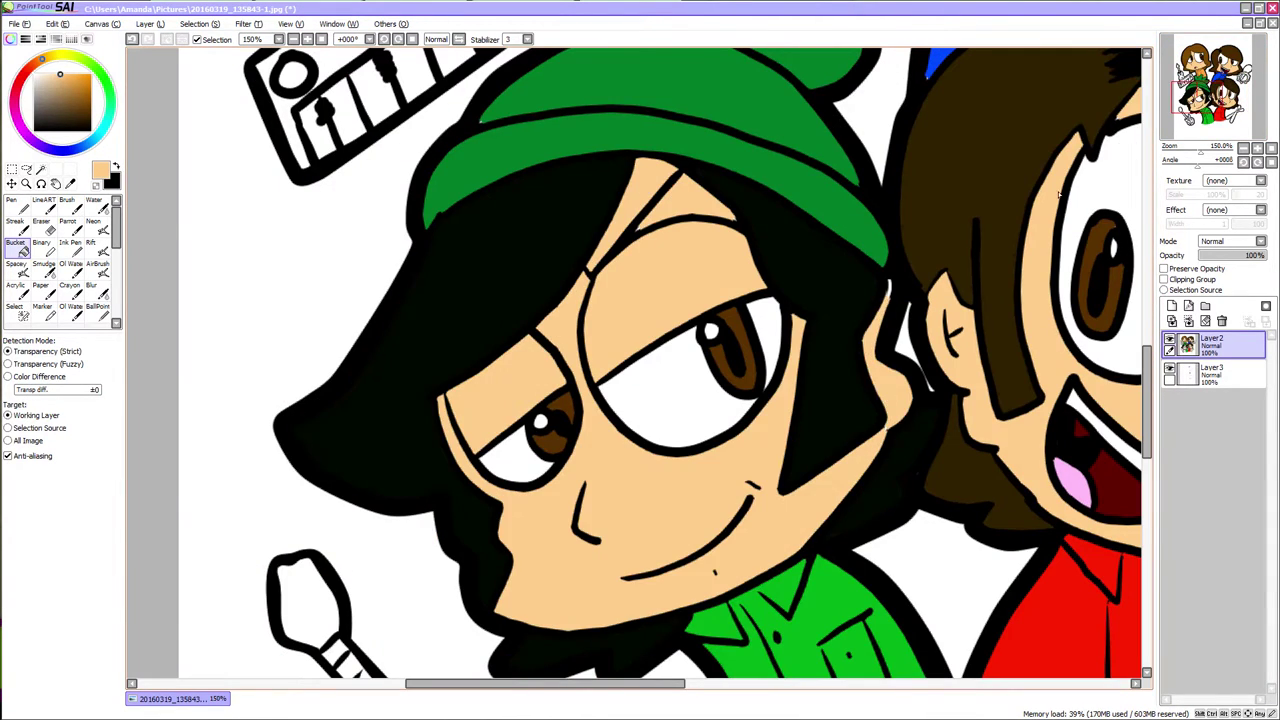
Touch up the skin colour along the lower-left character's ear with the Pen on Layer3.
{"action": "left_click", "coordinate": [1213, 374]}
{"action": "left_click", "coordinate": [26, 206]}
{"action": "left_click_drag", "start_coordinate": [880, 314], "coordinate": [887, 288]}
Paint white button dots down the front of the upper-left character's orange shirt on Layer2.
{"action": "mouse_move", "coordinate": [1201, 105]}
{"action": "left_mouse_down"}
{"action": "mouse_move", "coordinate": [1202, 63]}
{"action": "mouse_move", "coordinate": [1204, 109]}
{"action": "left_mouse_up"}
{"action": "left_click", "coordinate": [35, 75]}
{"action": "left_click", "coordinate": [1212, 345]}
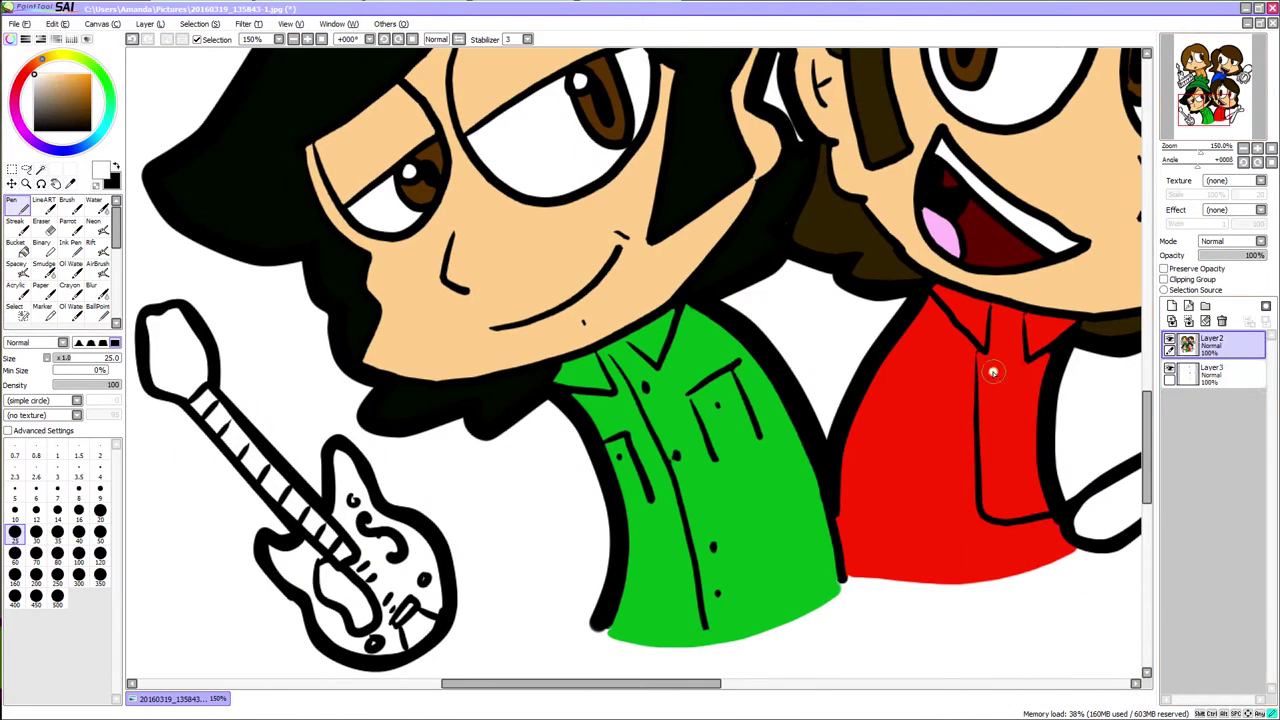
{"action": "left_click_drag", "start_coordinate": [1205, 104], "coordinate": [1202, 73]}
{"action": "left_click", "coordinate": [565, 296]}
{"action": "left_click", "coordinate": [601, 324]}
{"action": "left_click", "coordinate": [579, 359]}
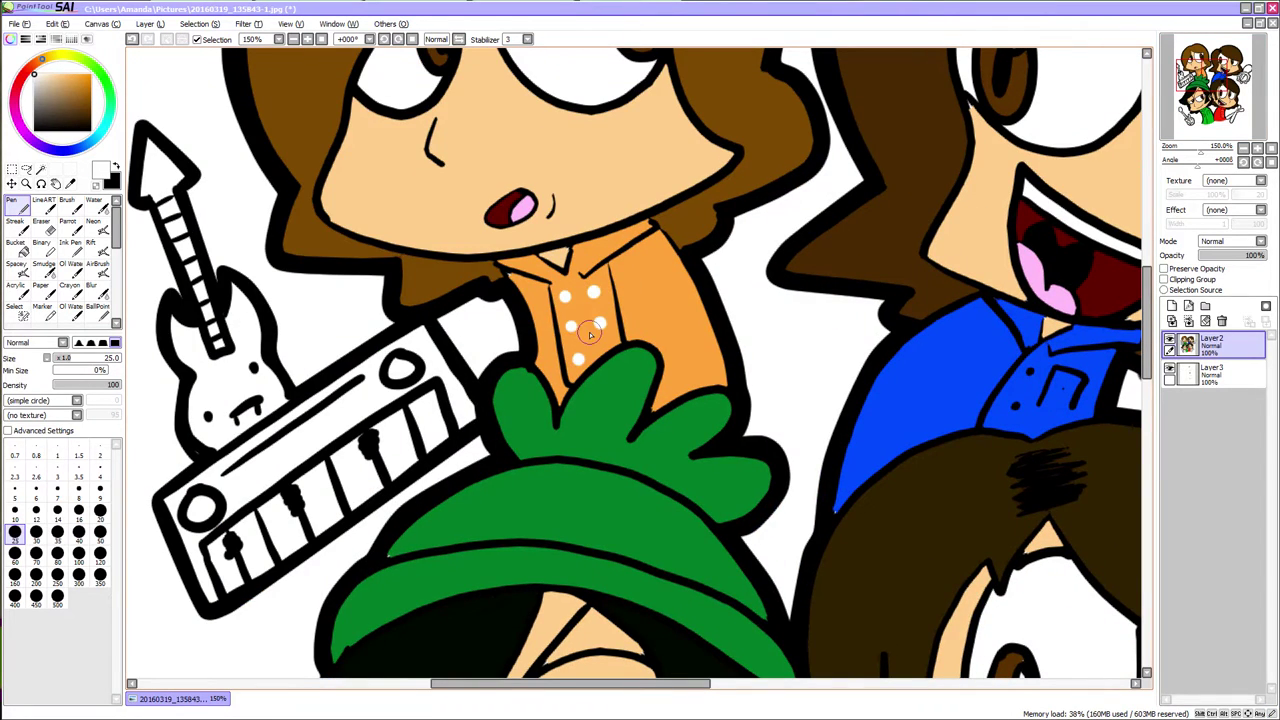
Sample the orange shirt colour and touch up the shirt beside its collar on Layer3.
{"action": "left_click", "coordinate": [1212, 372]}
{"action": "right_click", "coordinate": [584, 289]}
{"action": "left_click", "coordinate": [512, 275]}
Fill the tambourine's round frame with orange-brown on Layer2.
{"action": "left_click", "coordinate": [1196, 57]}
{"action": "left_click_drag", "start_coordinate": [1226, 93], "coordinate": [1231, 76]}
{"action": "right_click", "coordinate": [173, 160]}
{"action": "left_click", "coordinate": [17, 247]}
{"action": "left_click", "coordinate": [1192, 347]}
{"action": "left_click", "coordinate": [957, 388]}
{"action": "key", "text": "n"}
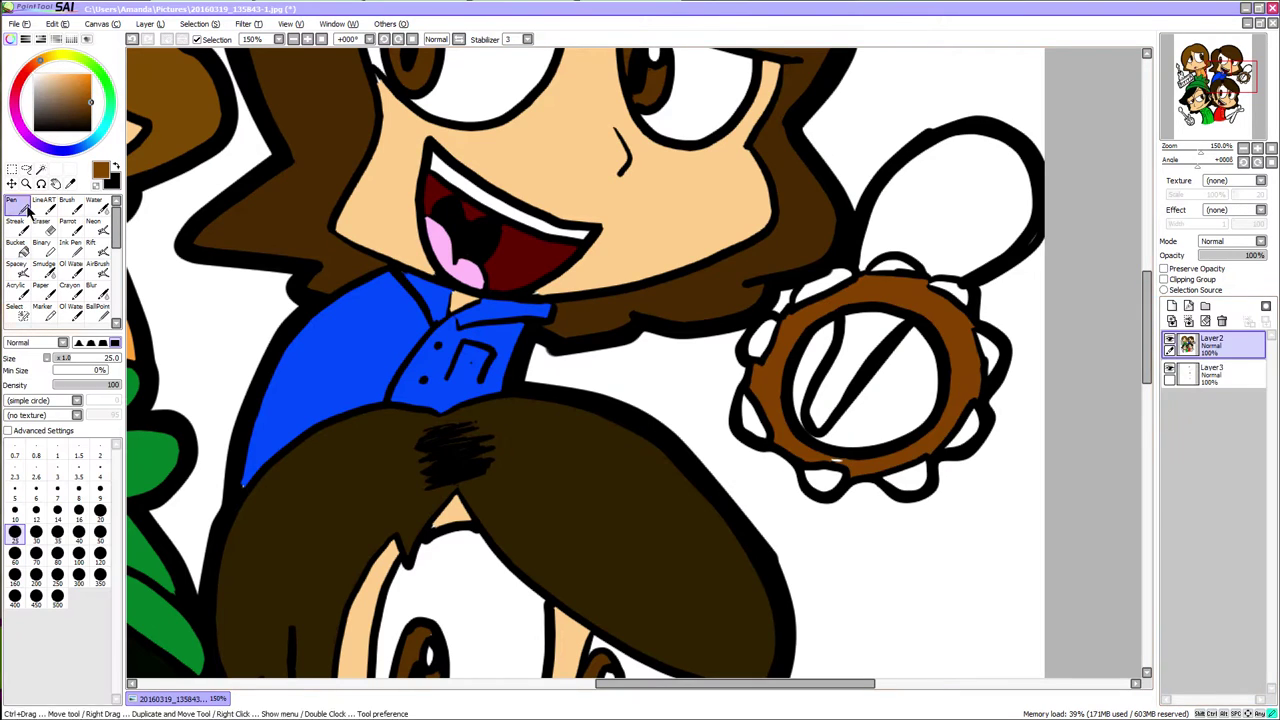
{"action": "left_click", "coordinate": [1212, 373]}
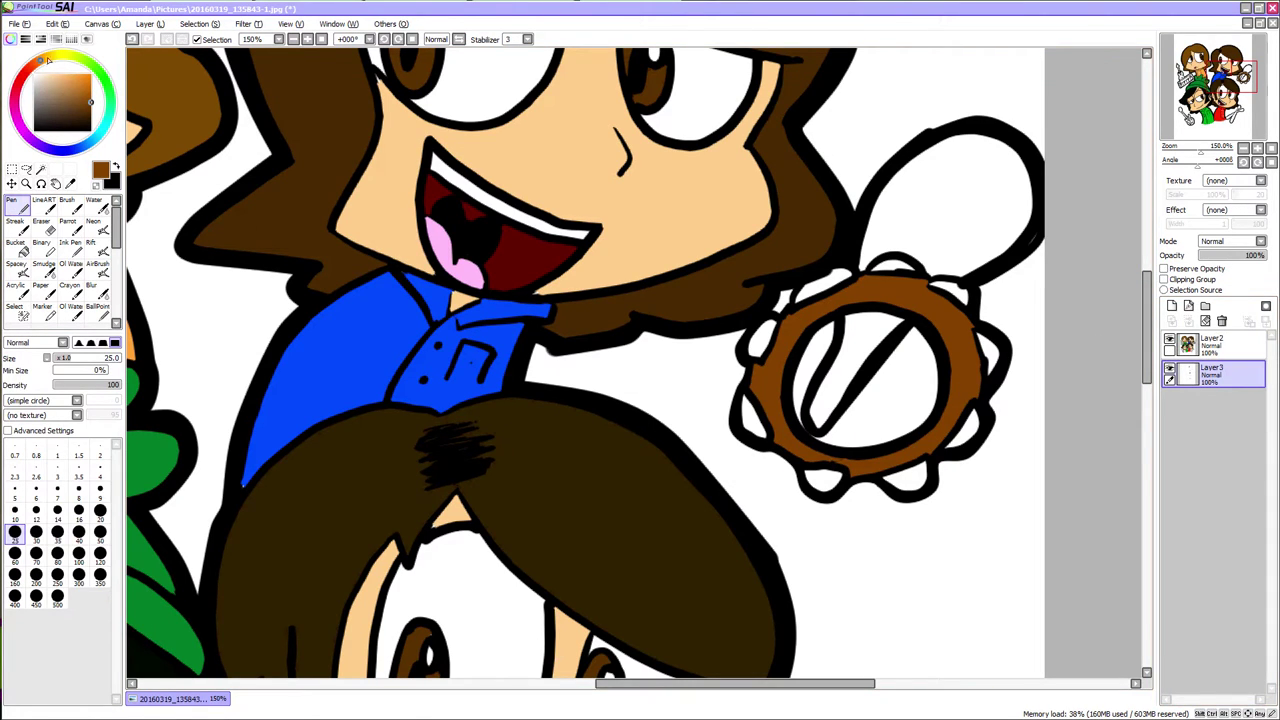
Fill all the jingles around the tambourine's frame with light grey on Layer2.
{"action": "left_click", "coordinate": [22, 250]}
{"action": "left_click", "coordinate": [1192, 346]}
{"action": "left_click", "coordinate": [825, 286]}
{"action": "left_click", "coordinate": [764, 339]}
{"action": "left_click", "coordinate": [752, 418]}
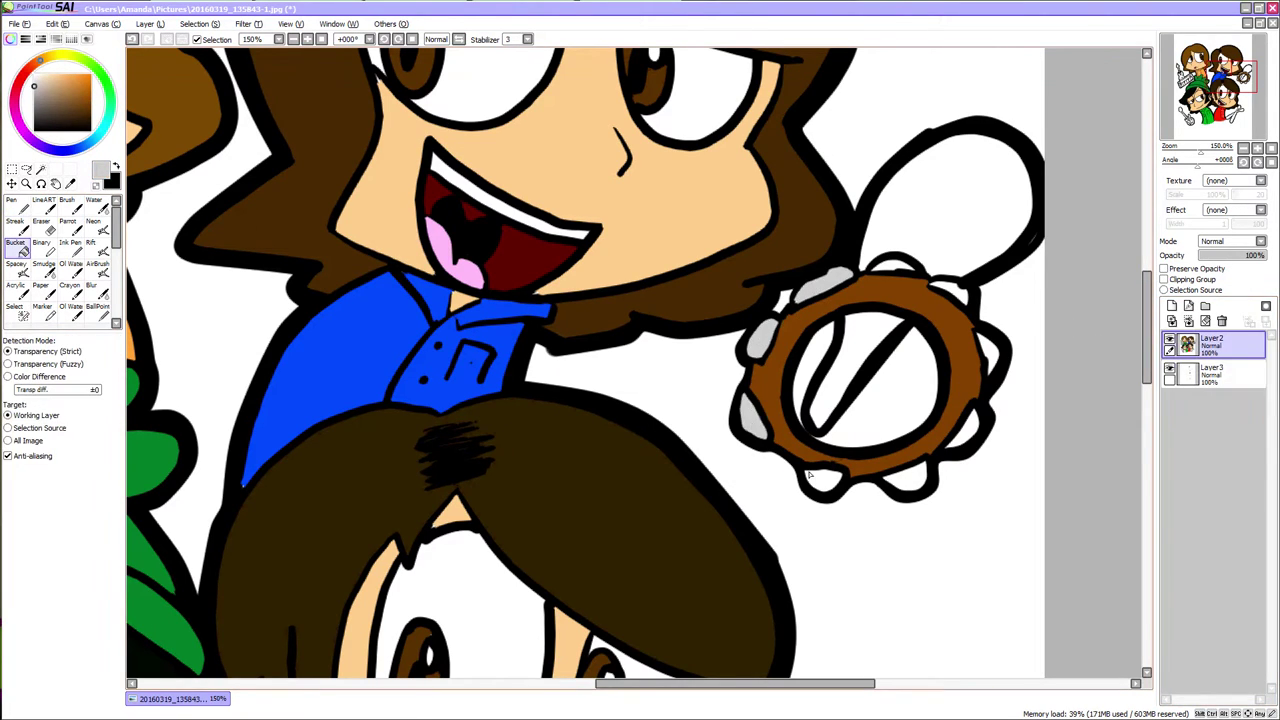
{"action": "left_click", "coordinate": [824, 480]}
{"action": "left_click", "coordinate": [907, 478]}
{"action": "left_click", "coordinate": [965, 429]}
{"action": "left_click", "coordinate": [994, 362]}
{"action": "left_click", "coordinate": [948, 292]}
{"action": "left_click", "coordinate": [900, 262]}
Fill the maraca's head with bright red and its handle inside the tambourine with golden brown.
{"action": "left_click", "coordinate": [90, 75]}
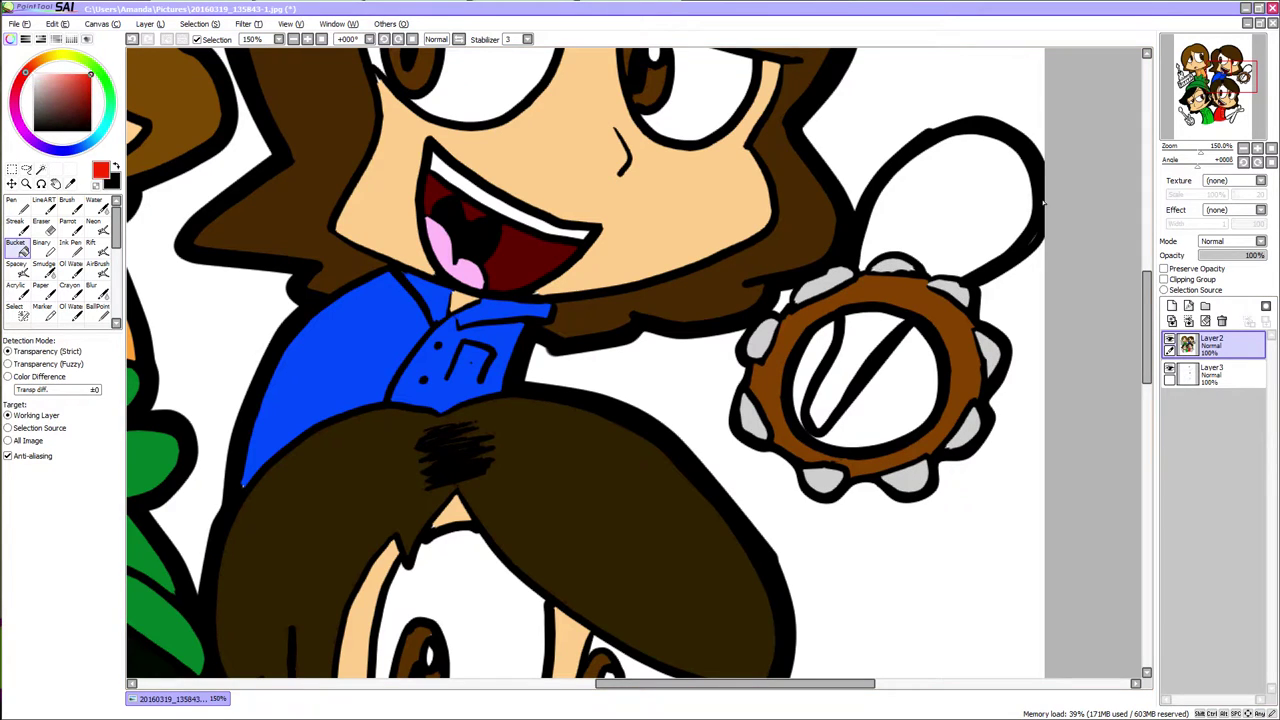
{"action": "left_click", "coordinate": [945, 195]}
{"action": "left_click", "coordinate": [47, 60]}
{"action": "left_click", "coordinate": [96, 90]}
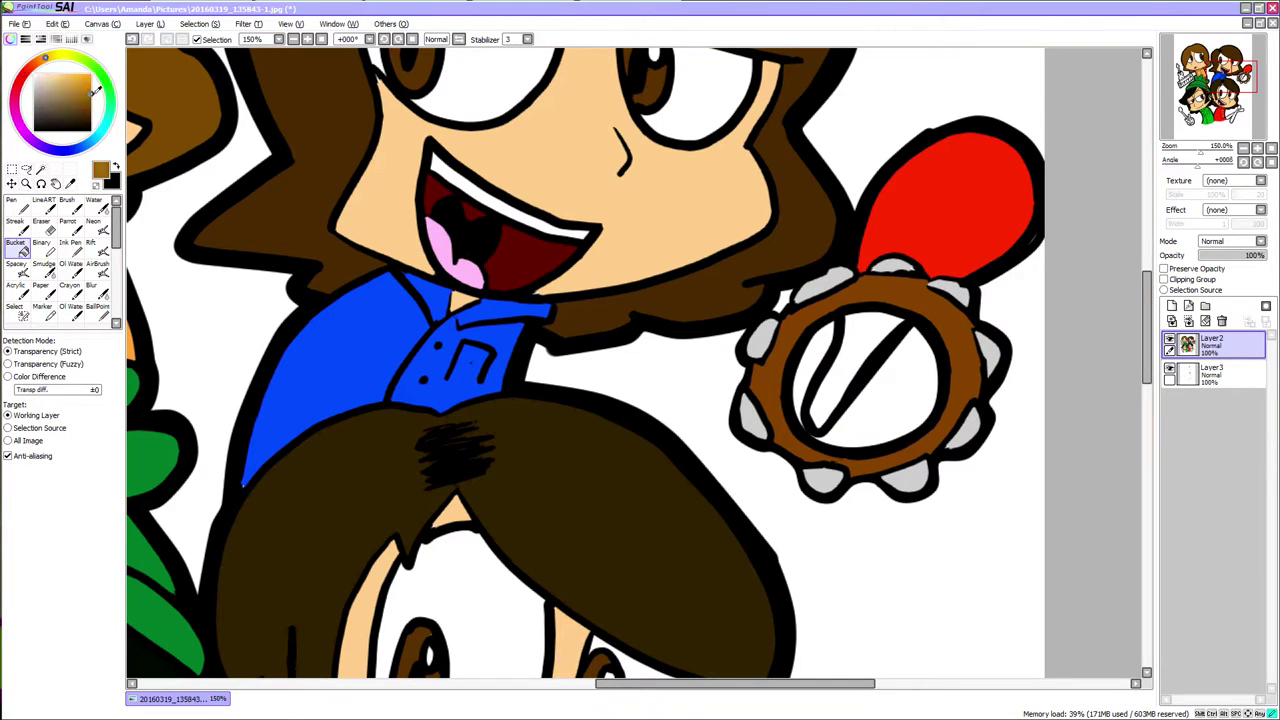
{"action": "left_click", "coordinate": [900, 328]}
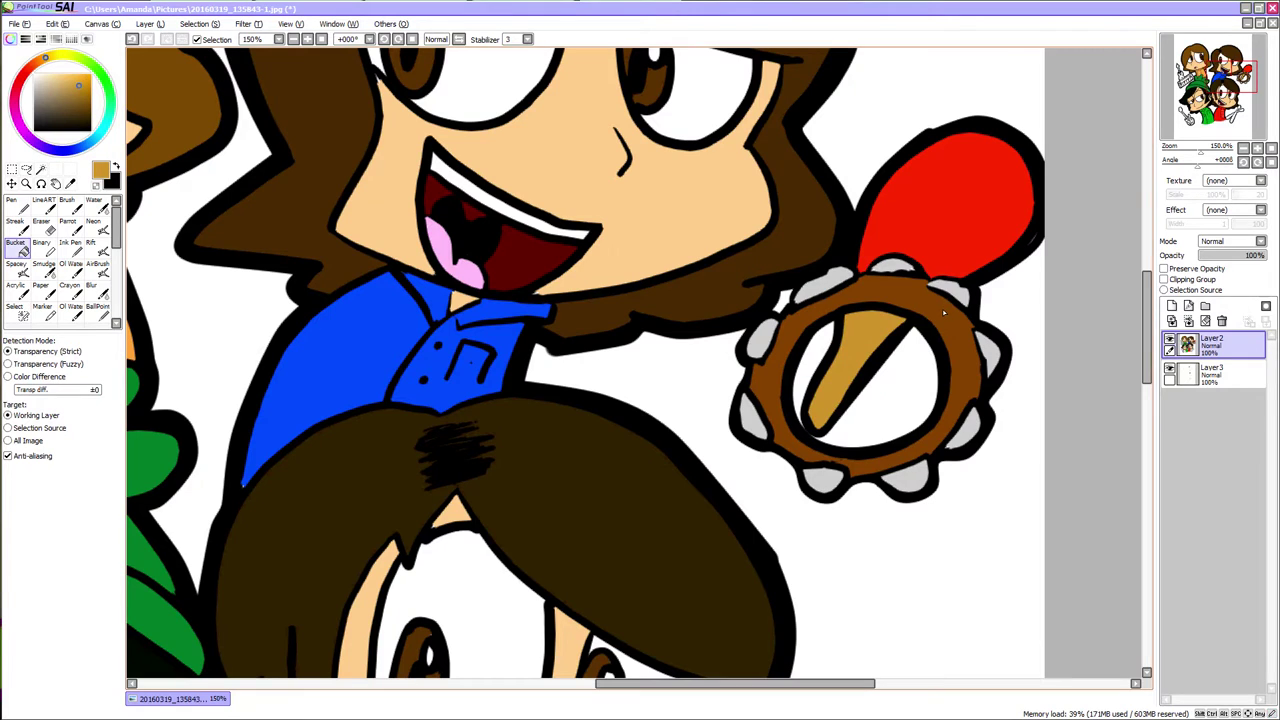
Fill the casing of the upper-left character's keyboard with light grey.
{"action": "left_click_drag", "start_coordinate": [1213, 82], "coordinate": [1184, 73]}
{"action": "left_click", "coordinate": [35, 83]}
{"action": "left_click", "coordinate": [470, 350]}
{"action": "left_click", "coordinate": [386, 403]}
{"action": "left_click", "coordinate": [595, 259]}
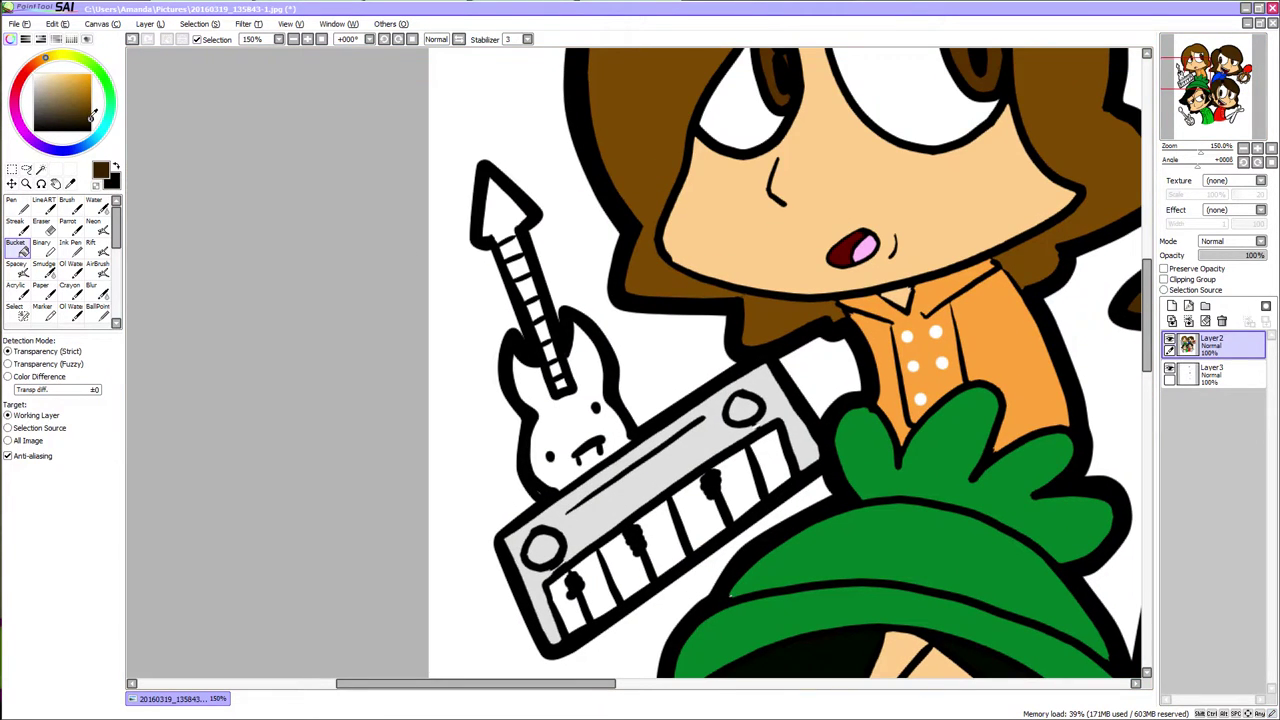
Fill the upper-left guitar's body and headstock with dark brown and its fretboard segments with golden brown.
{"action": "left_click", "coordinate": [565, 405]}
{"action": "left_click", "coordinate": [502, 207]}
{"action": "left_click", "coordinate": [510, 250]}
{"action": "left_click", "coordinate": [518, 269]}
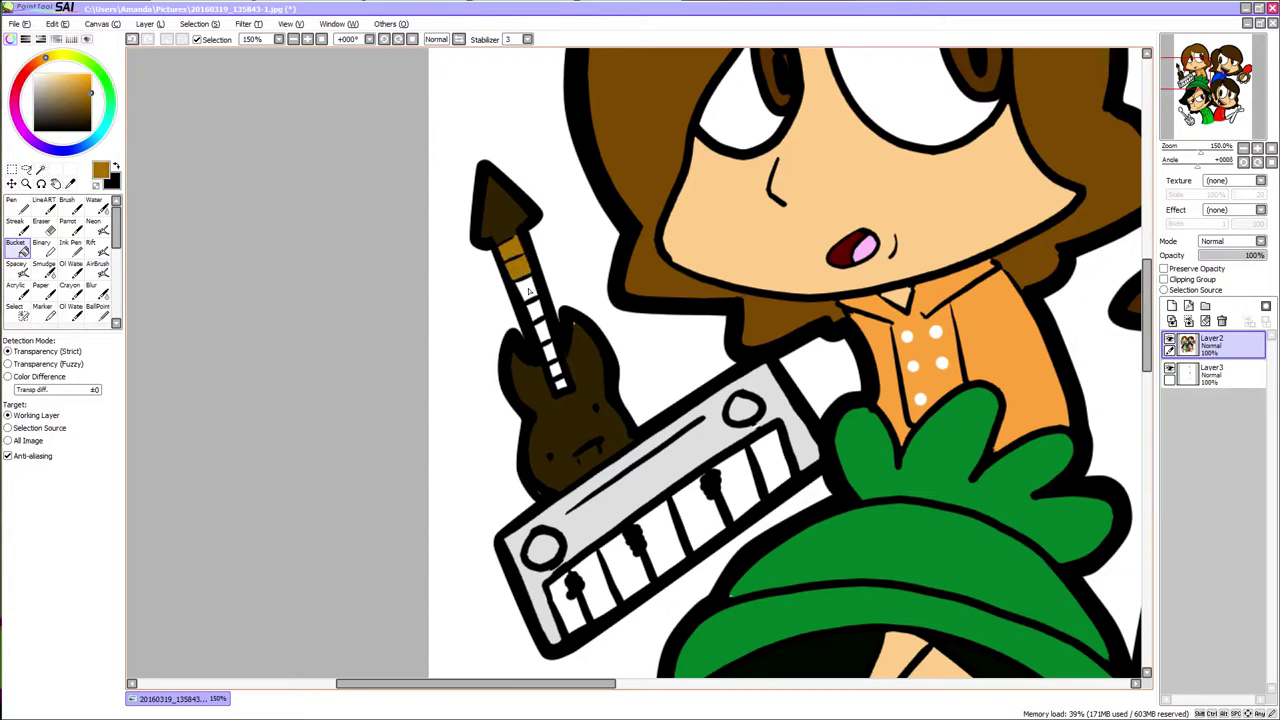
{"action": "left_click", "coordinate": [525, 290]}
{"action": "left_click", "coordinate": [534, 311]}
{"action": "left_click", "coordinate": [543, 333]}
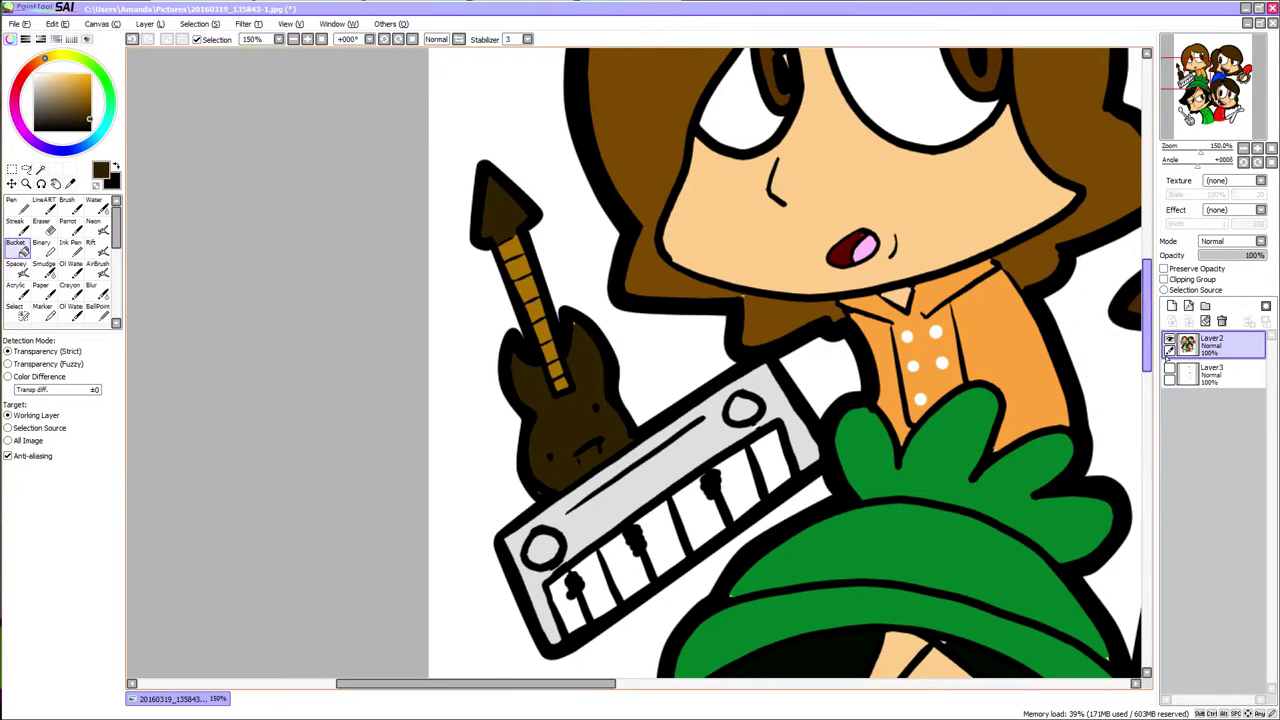
Fill the lower-left guitar's body with pale cream and its tailpiece with light yellow on Layer2.
{"action": "left_click", "coordinate": [1178, 373]}
{"action": "left_click", "coordinate": [20, 206]}
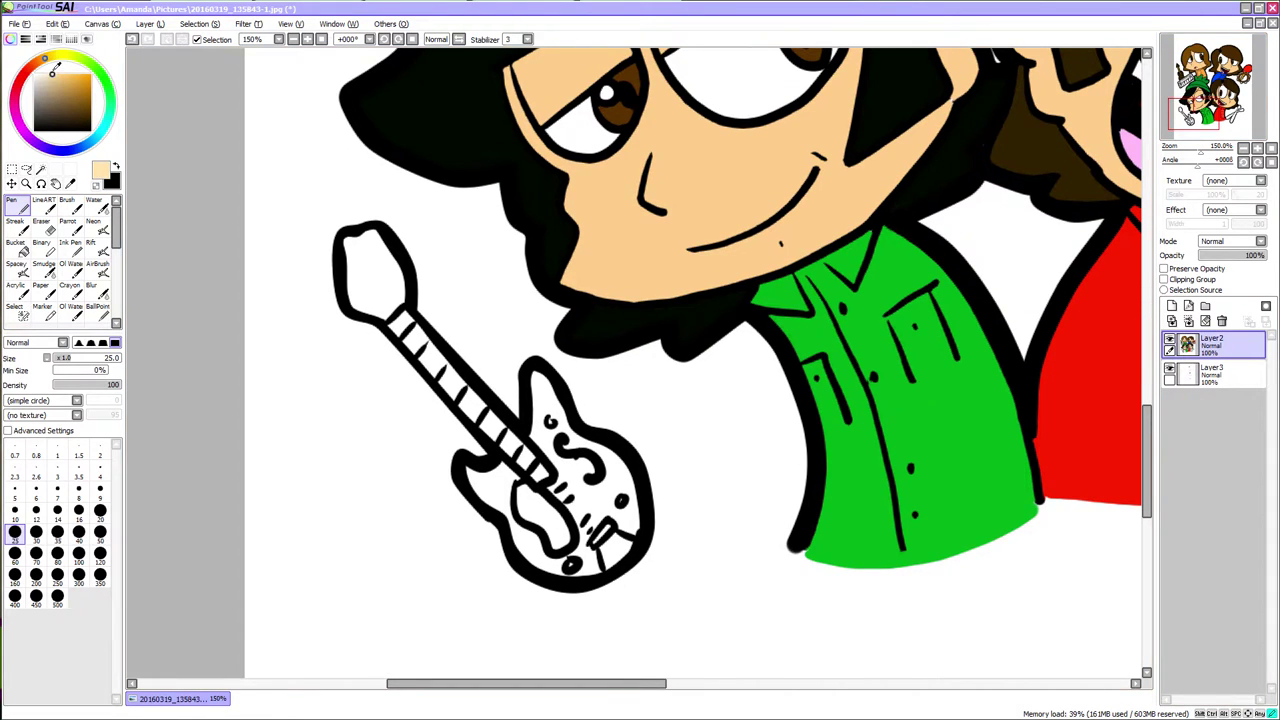
{"action": "left_click_drag", "start_coordinate": [54, 74], "coordinate": [48, 74]}
{"action": "left_click", "coordinate": [20, 248]}
{"action": "left_click", "coordinate": [606, 505]}
{"action": "left_click", "coordinate": [505, 485]}
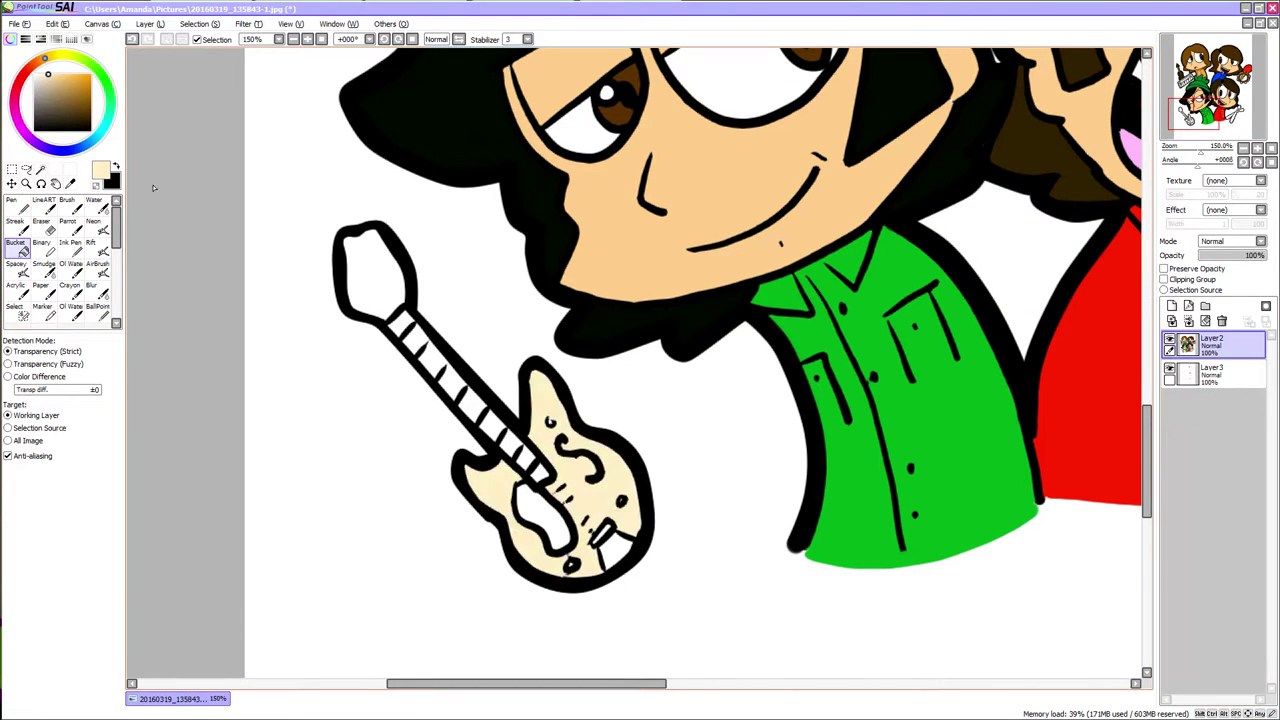
{"action": "left_click", "coordinate": [55, 55]}
{"action": "left_click", "coordinate": [61, 75]}
{"action": "left_click", "coordinate": [603, 535]}
{"action": "left_click", "coordinate": [614, 551]}
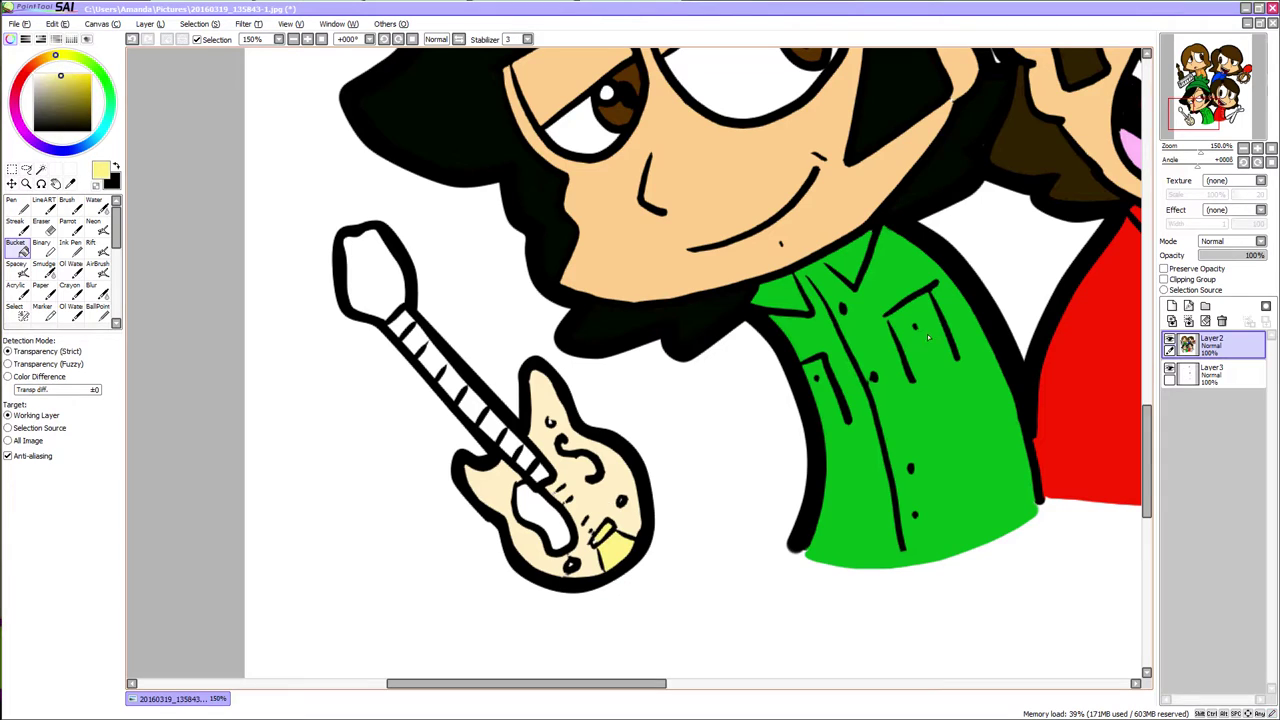
With the Pen on Layer3, touch up the lower-left guitar's body colours, then paint its headstock cream and its neck dark brown.
{"action": "left_click", "coordinate": [1203, 370]}
{"action": "right_click", "coordinate": [612, 468]}
{"action": "left_click", "coordinate": [18, 208]}
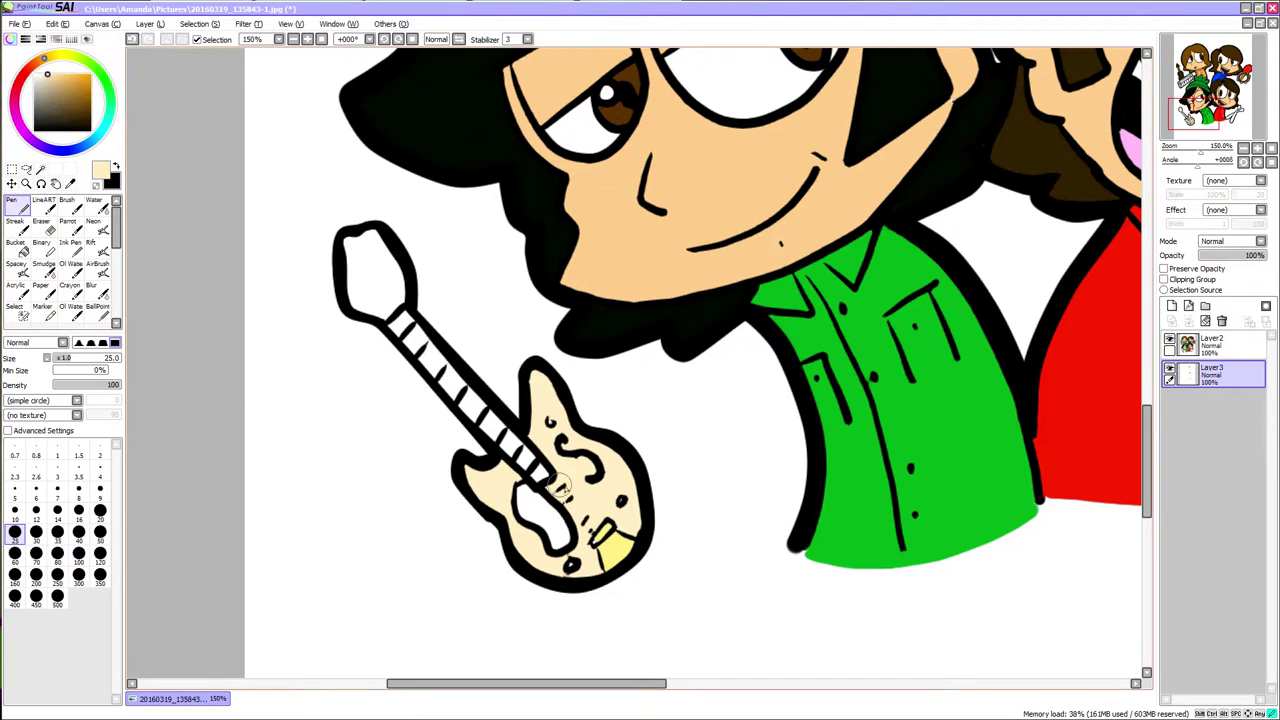
{"action": "left_click", "coordinate": [597, 537], "text": "alt"}
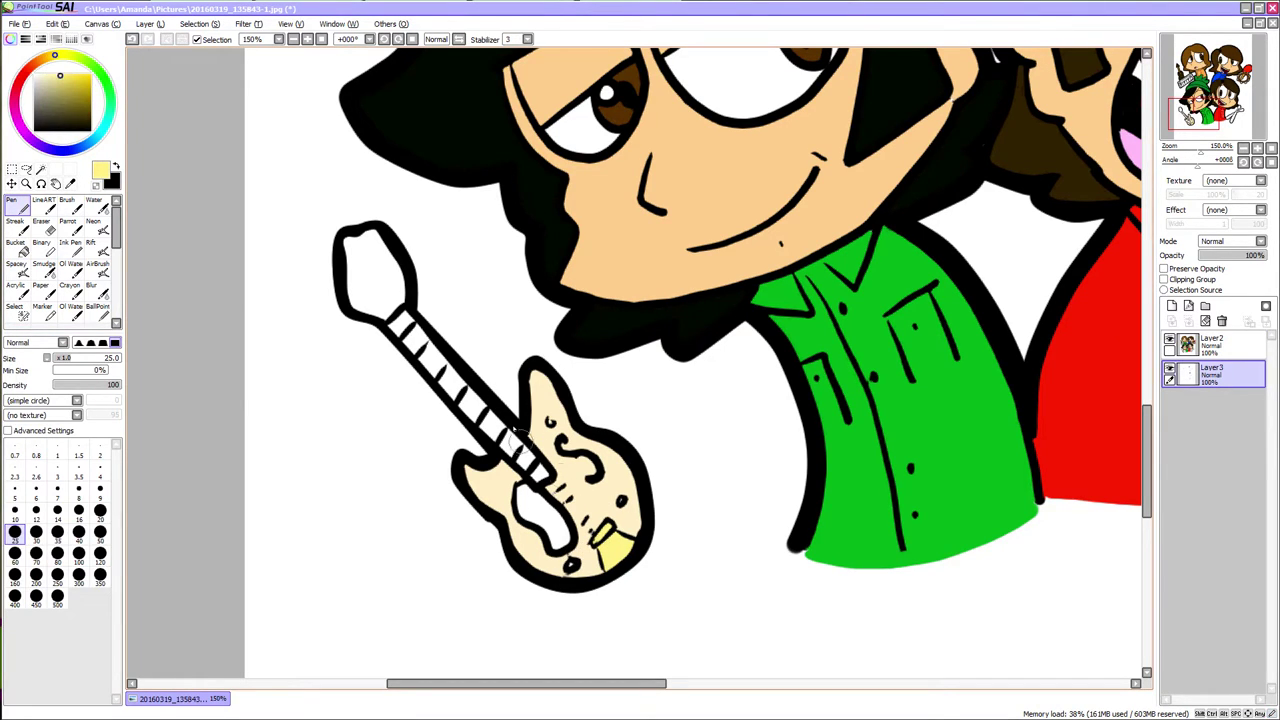
{"action": "left_click", "coordinate": [577, 485], "text": "alt"}
{"action": "mouse_move", "coordinate": [347, 239]}
{"action": "left_mouse_down"}
{"action": "mouse_move", "coordinate": [388, 314]}
{"action": "mouse_move", "coordinate": [377, 245]}
{"action": "mouse_move", "coordinate": [366, 268]}
{"action": "mouse_move", "coordinate": [373, 238]}
{"action": "left_mouse_up"}
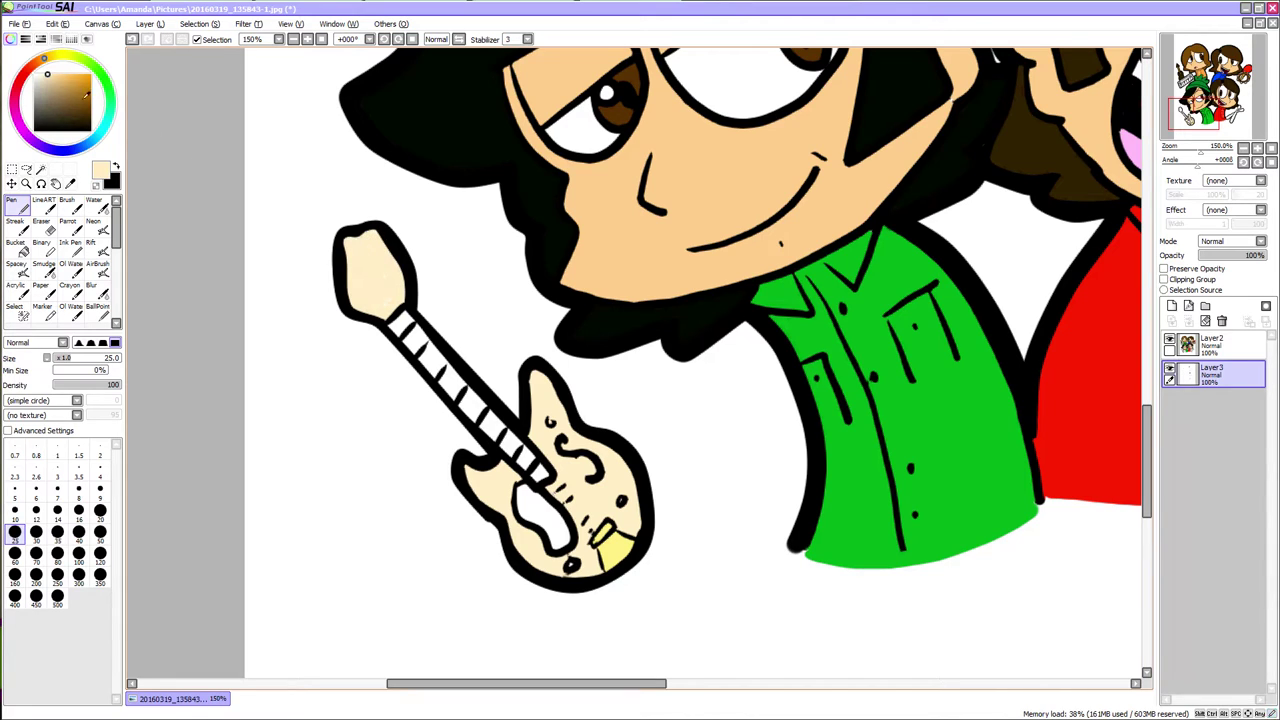
{"action": "mouse_move", "coordinate": [397, 328]}
{"action": "left_mouse_down"}
{"action": "mouse_move", "coordinate": [545, 478]}
{"action": "mouse_move", "coordinate": [474, 414]}
{"action": "left_mouse_up"}
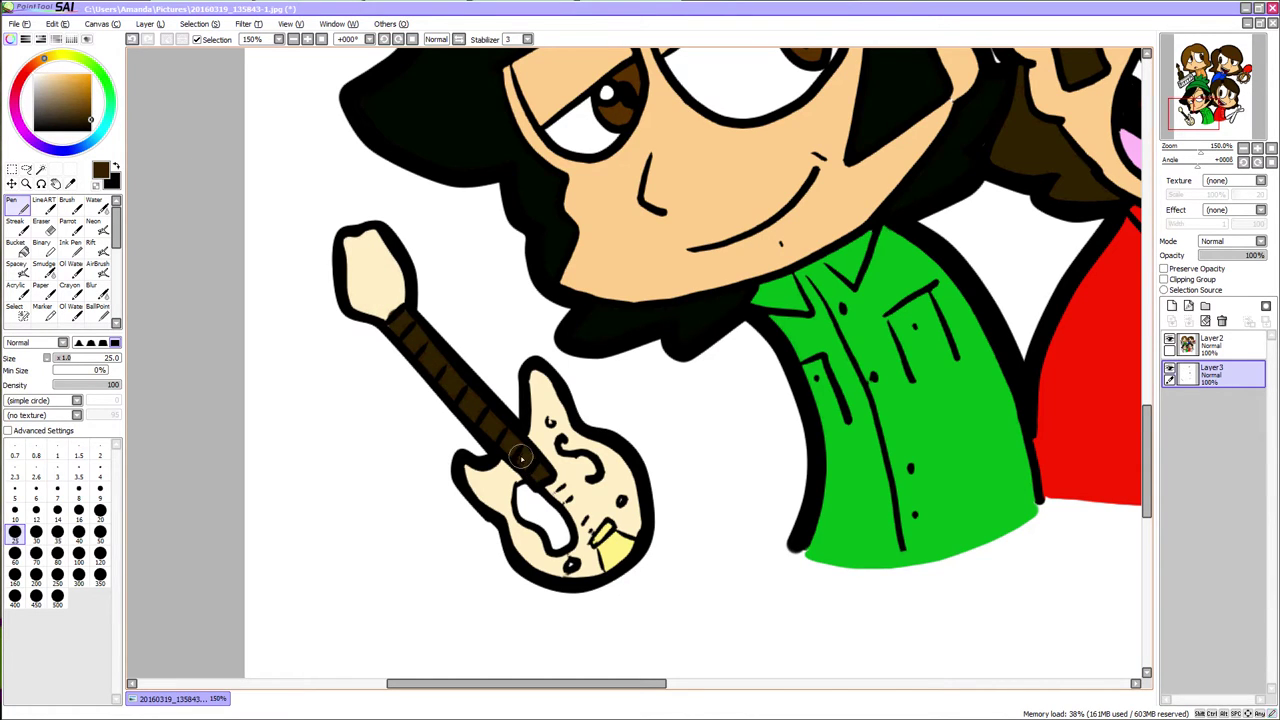
Fill the lower-right character's crossed drumsticks with brown on Layer2.
{"action": "left_click_drag", "start_coordinate": [1196, 108], "coordinate": [1229, 108]}
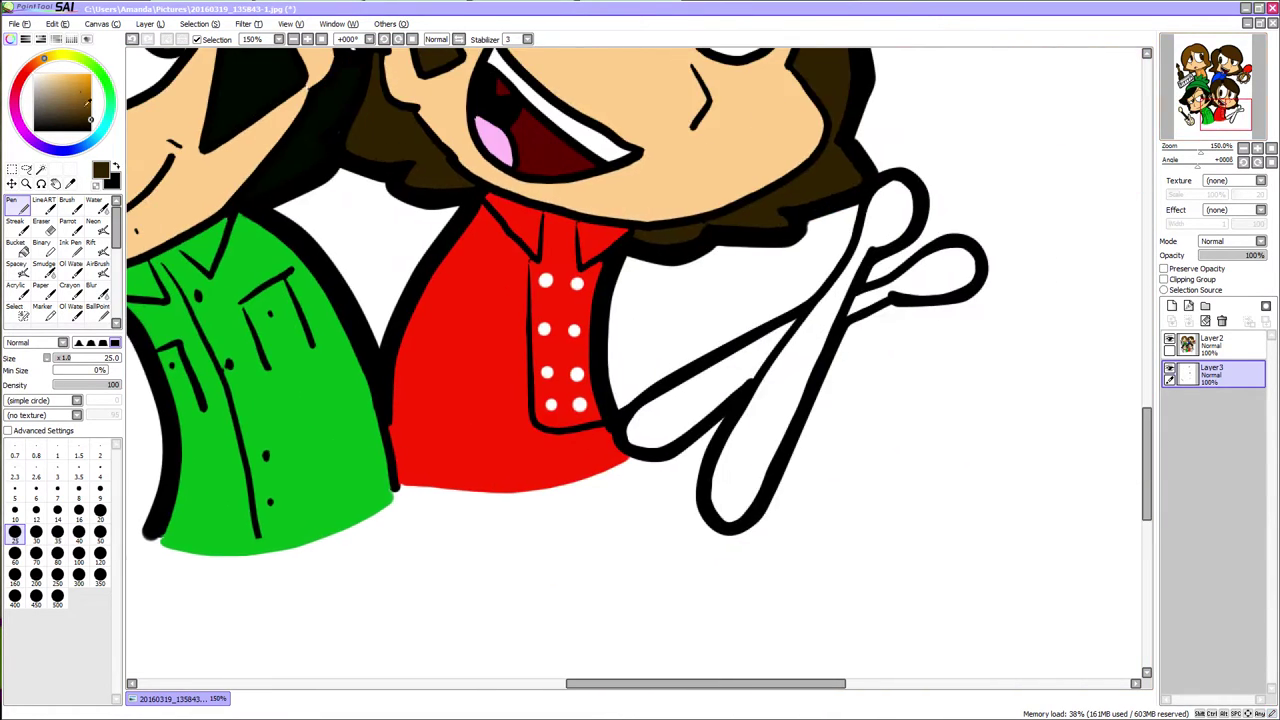
{"action": "left_click", "coordinate": [90, 114]}
{"action": "left_click", "coordinate": [17, 247]}
{"action": "left_click", "coordinate": [1215, 345]}
{"action": "left_click", "coordinate": [714, 402]}
{"action": "left_click", "coordinate": [762, 372]}
{"action": "left_click", "coordinate": [871, 296]}
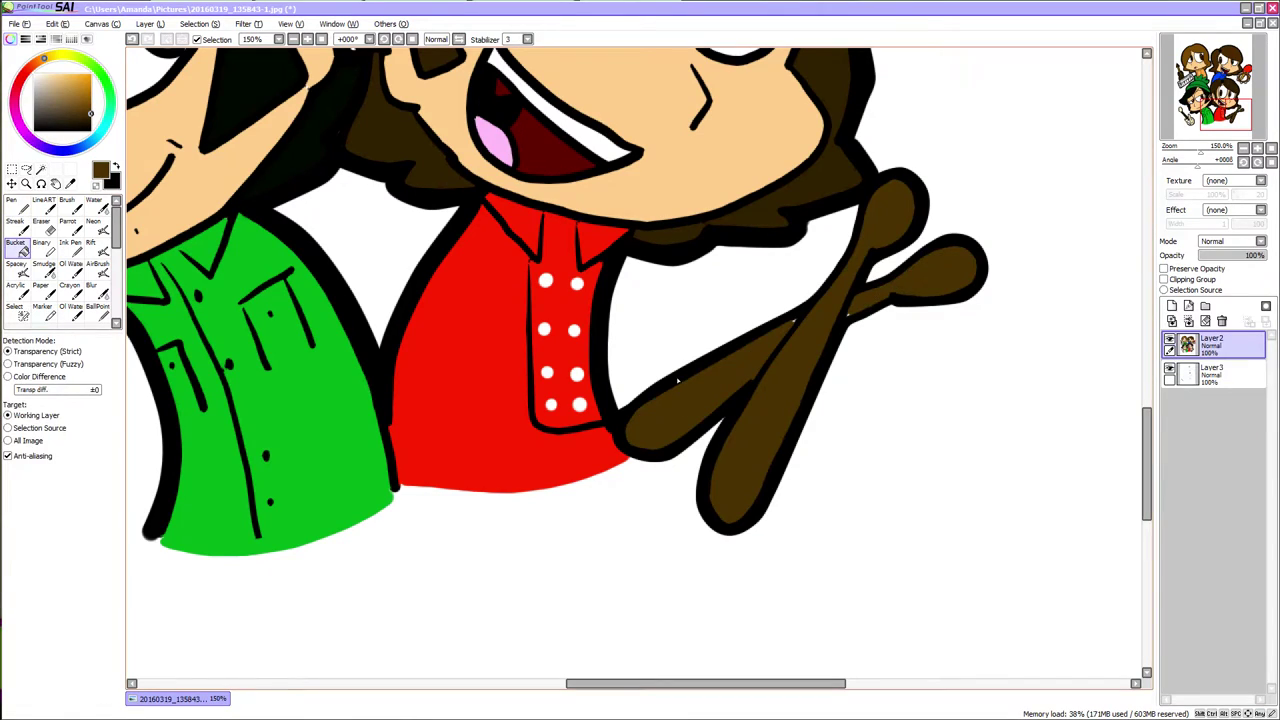
Touch up the unfilled gaps near the drumsticks' crossing with the brown Pen on Layer3.
{"action": "left_click", "coordinate": [17, 205]}
{"action": "left_click", "coordinate": [1213, 373]}
{"action": "left_click", "coordinate": [789, 322]}
{"action": "left_click", "coordinate": [853, 313]}
Draw fine golden-brown lines around the pupil of the lower-right character's larger eye on Layer2 with the Pen at size 2.3.
{"action": "left_click_drag", "start_coordinate": [1226, 112], "coordinate": [1221, 53]}
{"action": "left_click_drag", "start_coordinate": [1203, 151], "coordinate": [1192, 151]}
{"action": "left_click_drag", "start_coordinate": [1210, 88], "coordinate": [1206, 109]}
{"action": "left_click_drag", "start_coordinate": [1192, 152], "coordinate": [1205, 152]}
{"action": "left_click_drag", "start_coordinate": [1221, 85], "coordinate": [1223, 93]}
{"action": "left_click_drag", "start_coordinate": [1205, 152], "coordinate": [1216, 132]}
{"action": "left_click", "coordinate": [36, 496]}
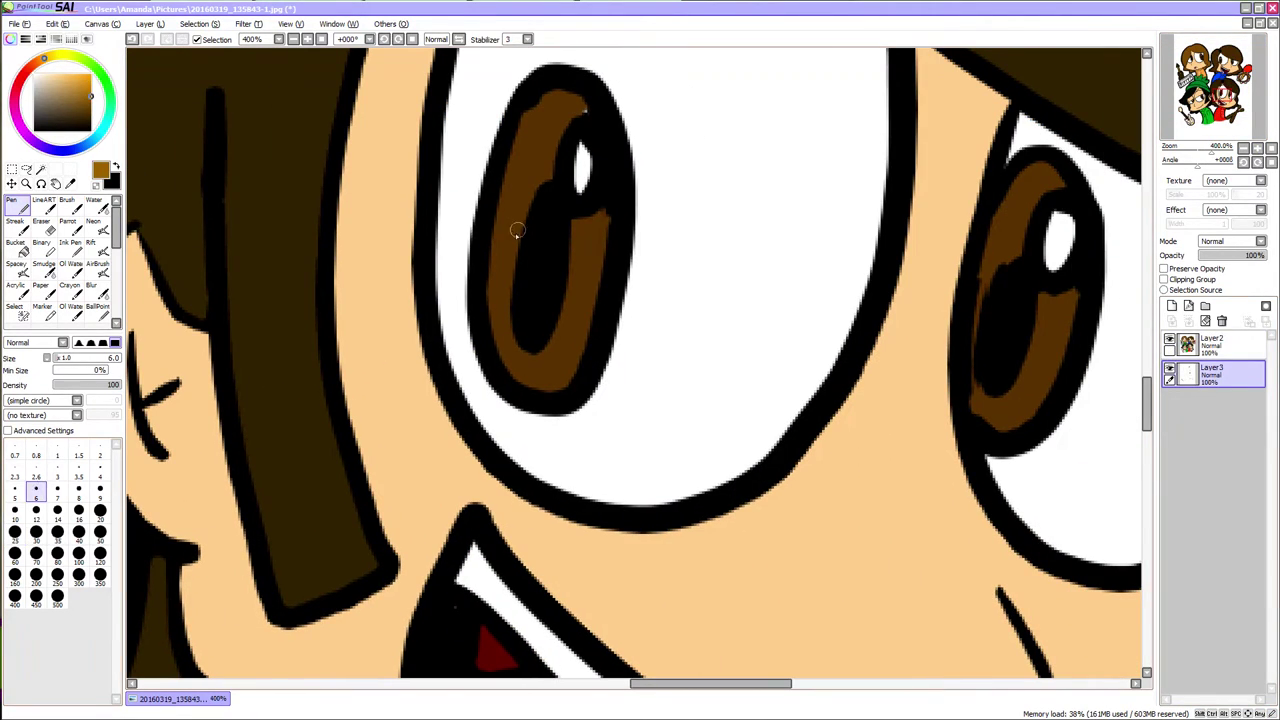
{"action": "key", "text": "bracketleft"}
{"action": "key", "text": "bracketleft"}
{"action": "key", "text": "bracketleft"}
{"action": "key", "text": "bracketleft"}
{"action": "key", "text": "bracketleft"}
{"action": "key", "text": "bracketleft"}
{"action": "left_click", "coordinate": [1222, 346]}
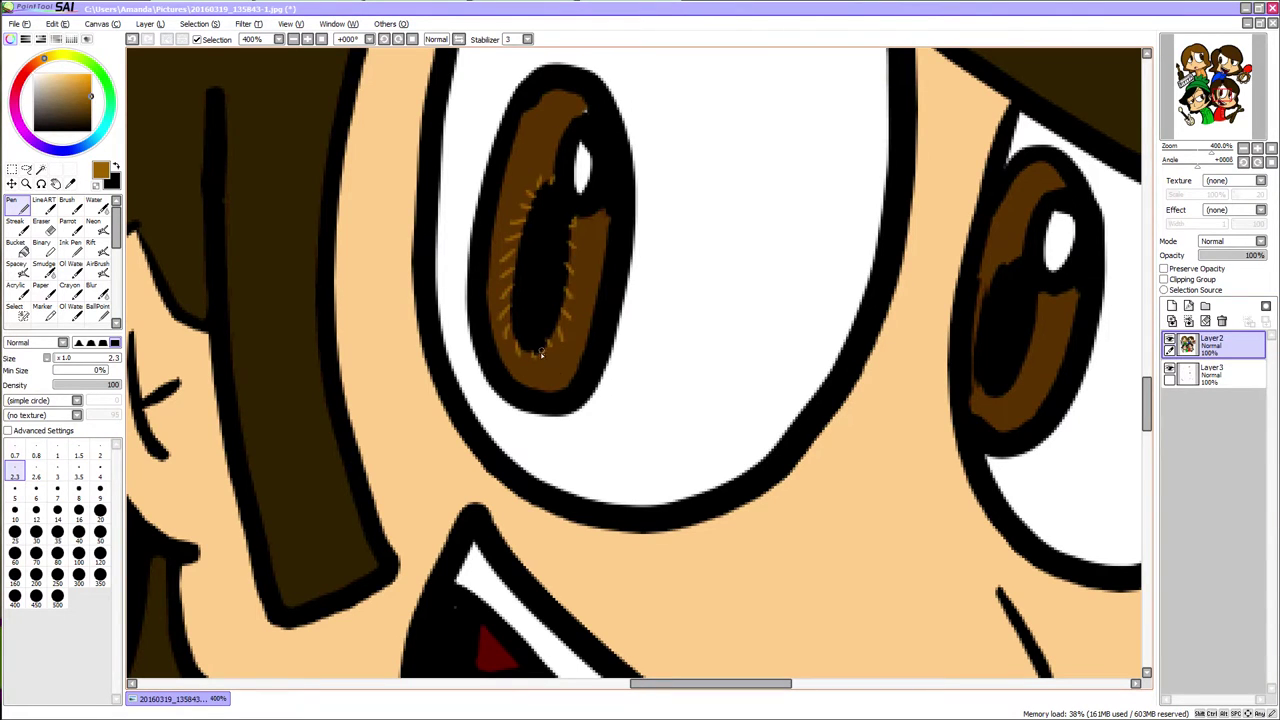
Draw matching golden-brown lines around the pupil of the lower-right character's other eye.
{"action": "left_click", "coordinate": [1222, 95]}
{"action": "left_click_drag", "start_coordinate": [574, 431], "coordinate": [581, 437]}
{"action": "left_click_drag", "start_coordinate": [578, 417], "coordinate": [586, 420]}
{"action": "left_click_drag", "start_coordinate": [580, 406], "coordinate": [588, 403]}
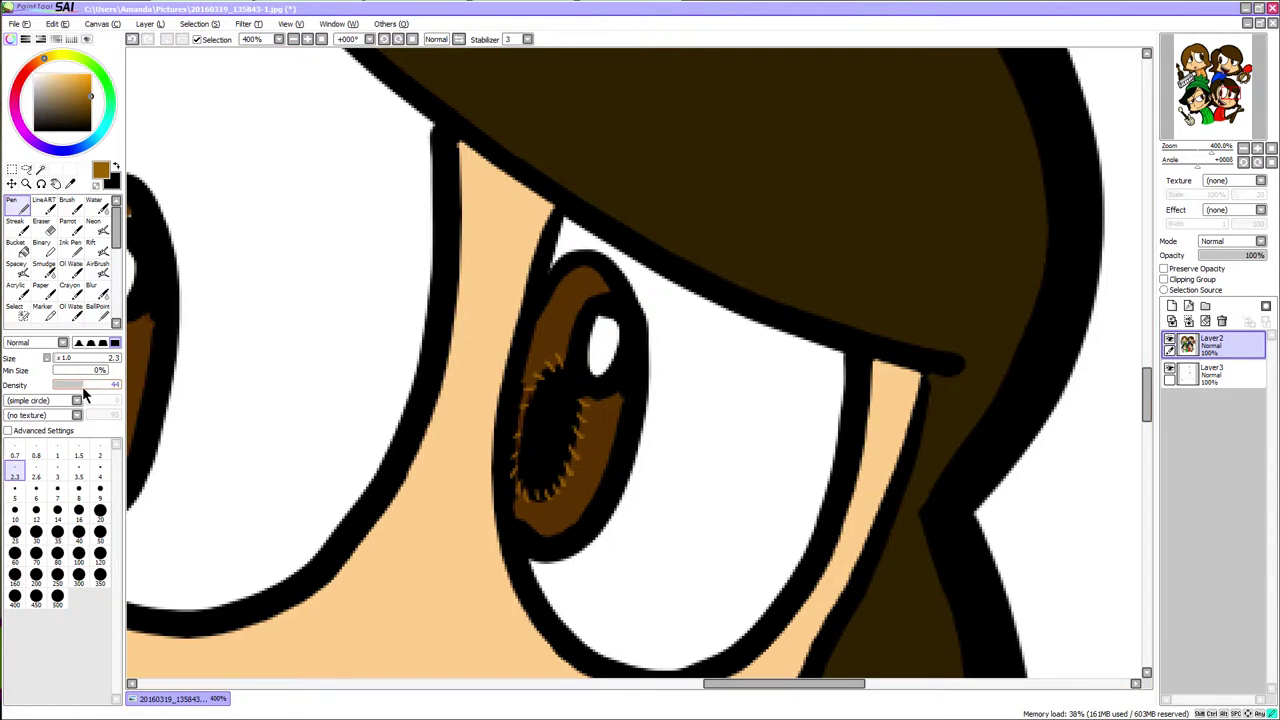
Brush a translucent golden-brown glow along the lower iris edges of the lower-right character at size 20 and density 44.
{"action": "left_click", "coordinate": [100, 510]}
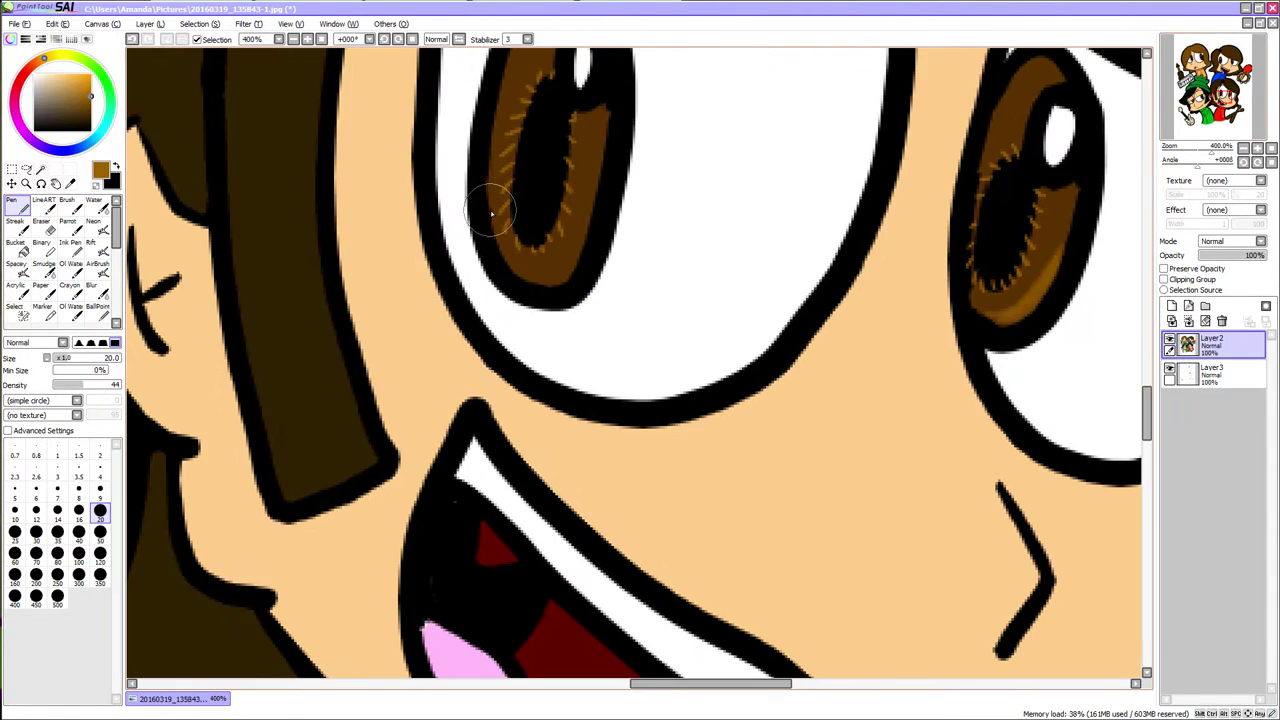
{"action": "mouse_move", "coordinate": [491, 213]}
{"action": "left_mouse_down"}
{"action": "mouse_move", "coordinate": [576, 264]}
{"action": "mouse_move", "coordinate": [606, 139]}
{"action": "left_mouse_up"}
{"action": "left_click_drag", "start_coordinate": [489, 172], "coordinate": [491, 230]}
Draw thin white highlights along the upper iris edges of the lower-right character with the Pen at size 0.7.
{"action": "left_click", "coordinate": [1219, 89]}
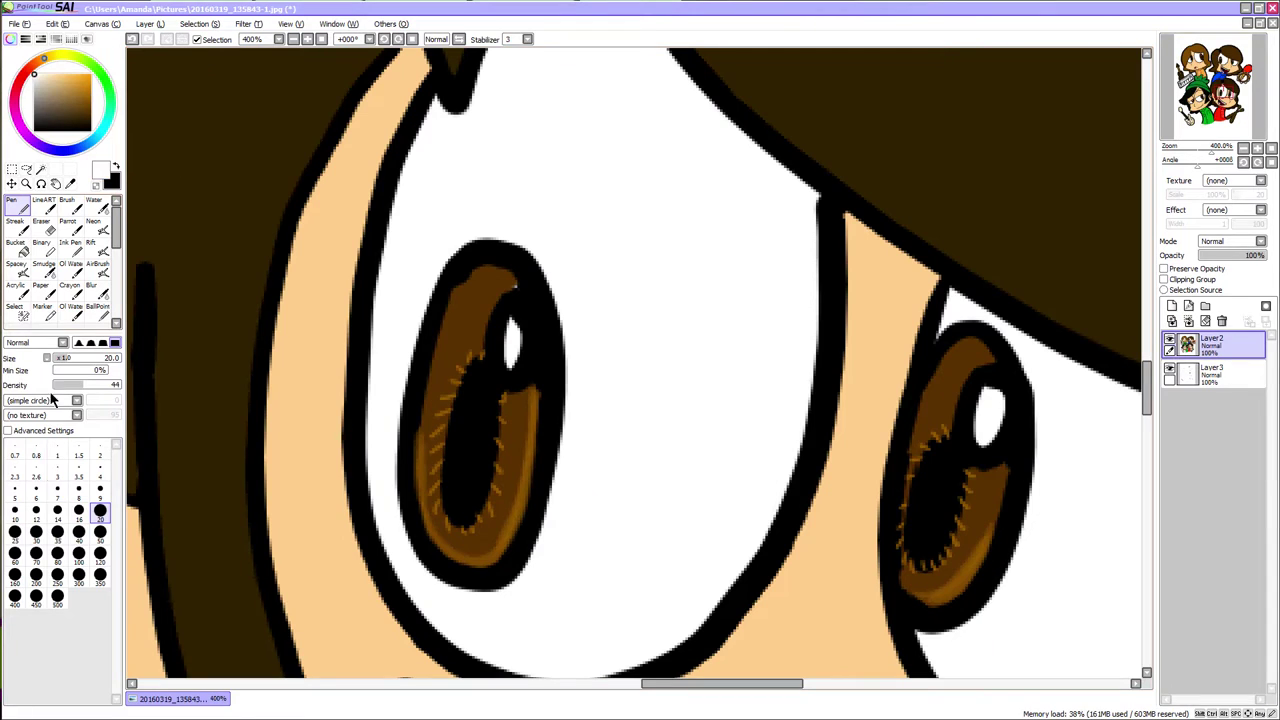
{"action": "left_click", "coordinate": [14, 455]}
{"action": "left_click_drag", "start_coordinate": [463, 288], "coordinate": [428, 372]}
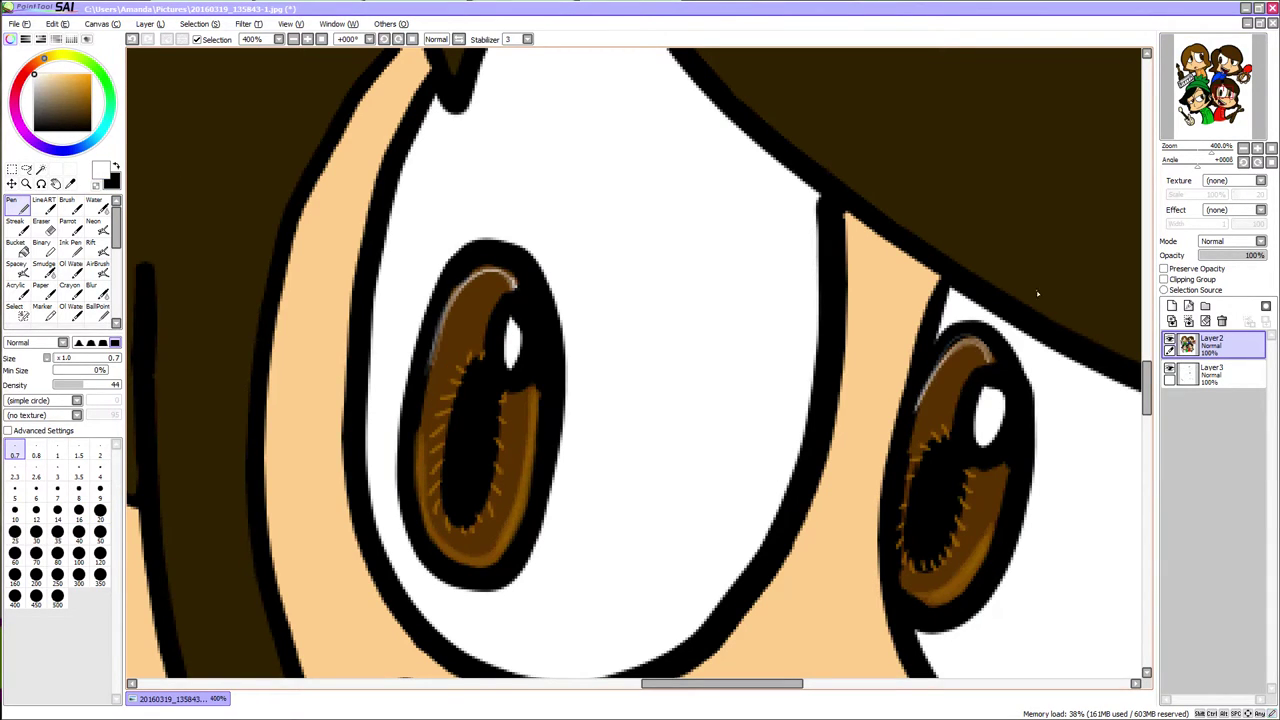
Draw light orange lines around the pupils of the upper-right character's eyes with the Pen at size 2.3.
{"action": "left_click_drag", "start_coordinate": [1218, 55], "coordinate": [1221, 63]}
{"action": "left_click", "coordinate": [65, 74]}
{"action": "left_click", "coordinate": [15, 471]}
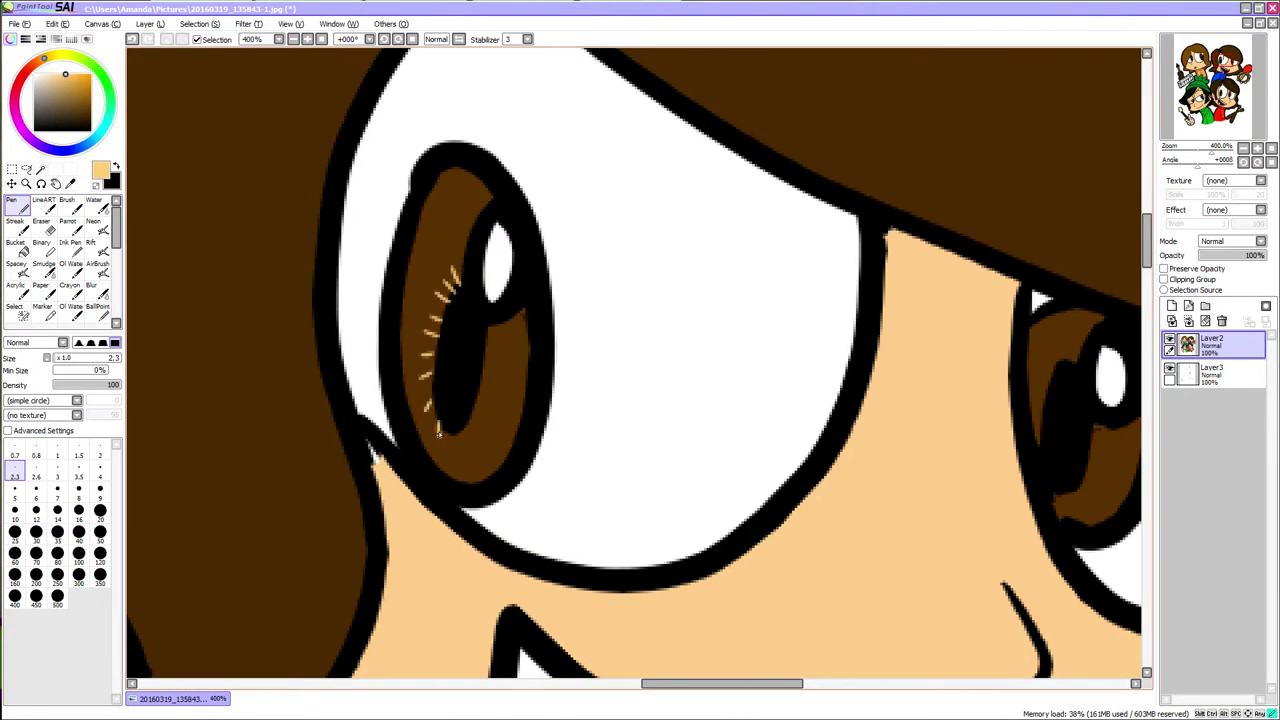
{"action": "left_click", "coordinate": [1223, 67]}
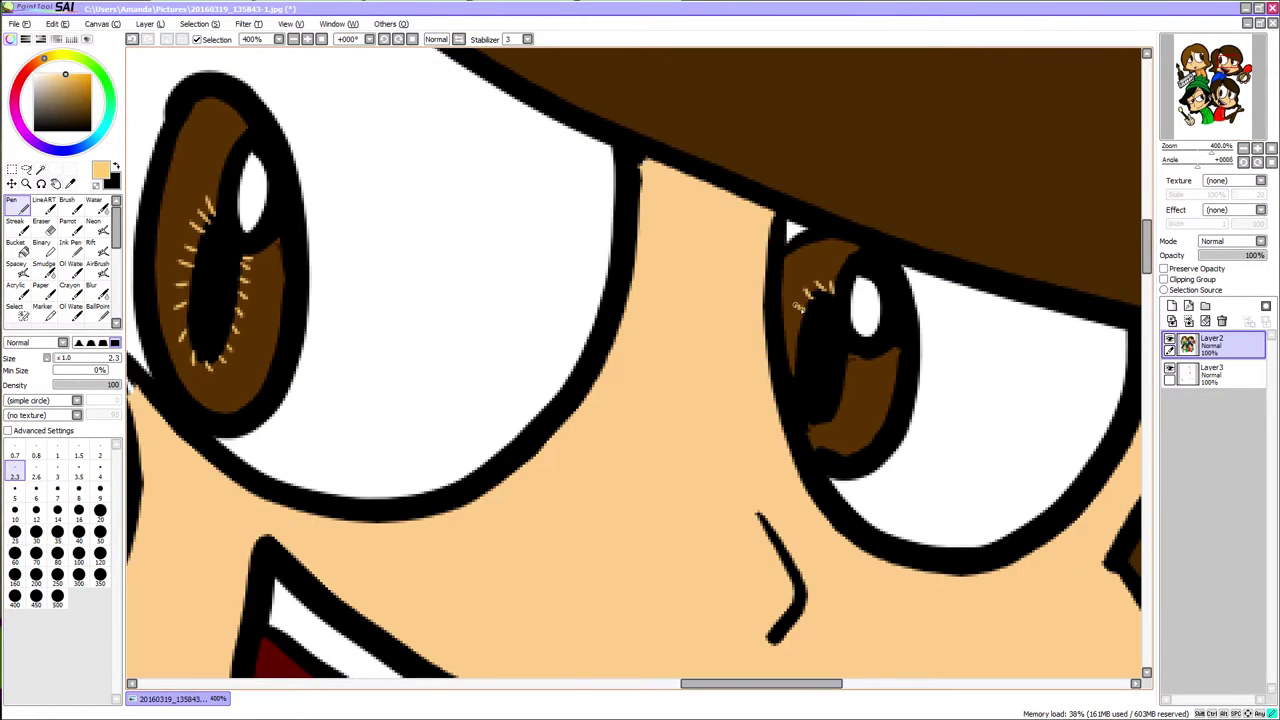
Brush translucent glows and highlights along the lower and upper iris edges of the upper-right character at size 12 and density 40.
{"action": "left_click", "coordinate": [36, 510]}
{"action": "left_click", "coordinate": [82, 384]}
{"action": "left_click_drag", "start_coordinate": [890, 360], "coordinate": [815, 452]}
{"action": "left_click_drag", "start_coordinate": [811, 250], "coordinate": [790, 270]}
{"action": "left_click_drag", "start_coordinate": [1204, 81], "coordinate": [1197, 79]}
{"action": "mouse_move", "coordinate": [627, 190]}
{"action": "left_mouse_down"}
{"action": "mouse_move", "coordinate": [563, 229]}
{"action": "mouse_move", "coordinate": [552, 260]}
{"action": "left_mouse_up"}
{"action": "mouse_move", "coordinate": [598, 479]}
{"action": "left_mouse_down"}
{"action": "mouse_move", "coordinate": [640, 443]}
{"action": "mouse_move", "coordinate": [631, 460]}
{"action": "left_mouse_up"}
{"action": "left_click_drag", "start_coordinate": [596, 176], "coordinate": [556, 262]}
{"action": "left_click_drag", "start_coordinate": [1221, 67], "coordinate": [1223, 69]}
{"action": "left_click_drag", "start_coordinate": [738, 106], "coordinate": [682, 140]}
{"action": "left_click_drag", "start_coordinate": [790, 220], "coordinate": [761, 290]}
Draw bright orange lines around the pupils of the upper-left character's eyes at size 5 and density 100.
{"action": "left_click_drag", "start_coordinate": [1196, 59], "coordinate": [1200, 63]}
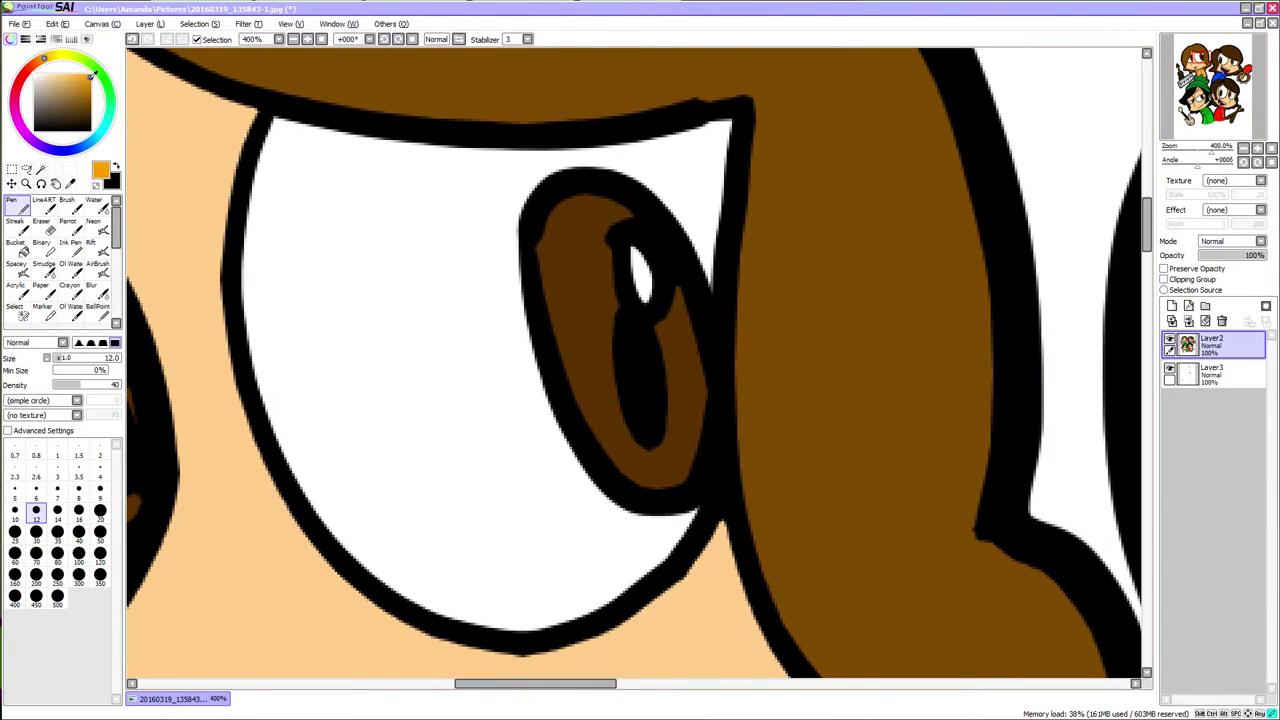
{"action": "left_click", "coordinate": [114, 384]}
{"action": "left_click", "coordinate": [14, 489]}
{"action": "left_click_drag", "start_coordinate": [614, 300], "coordinate": [604, 318]}
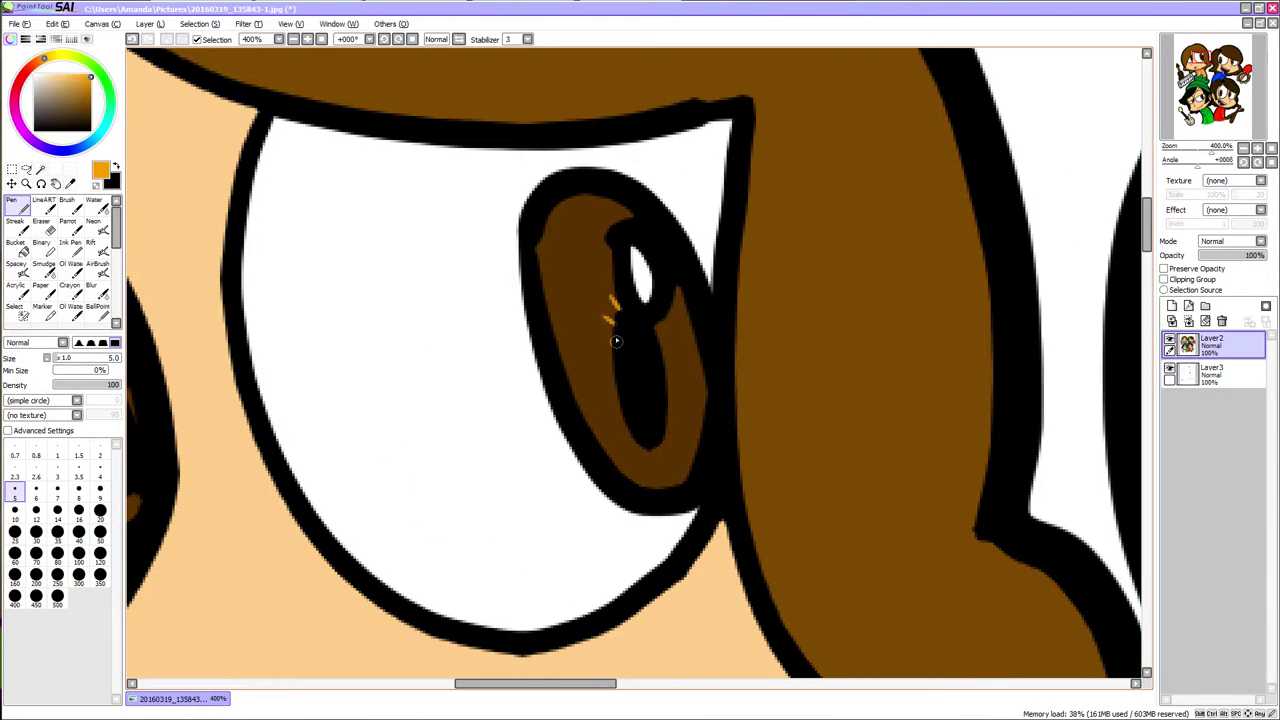
{"action": "left_click", "coordinate": [1198, 62]}
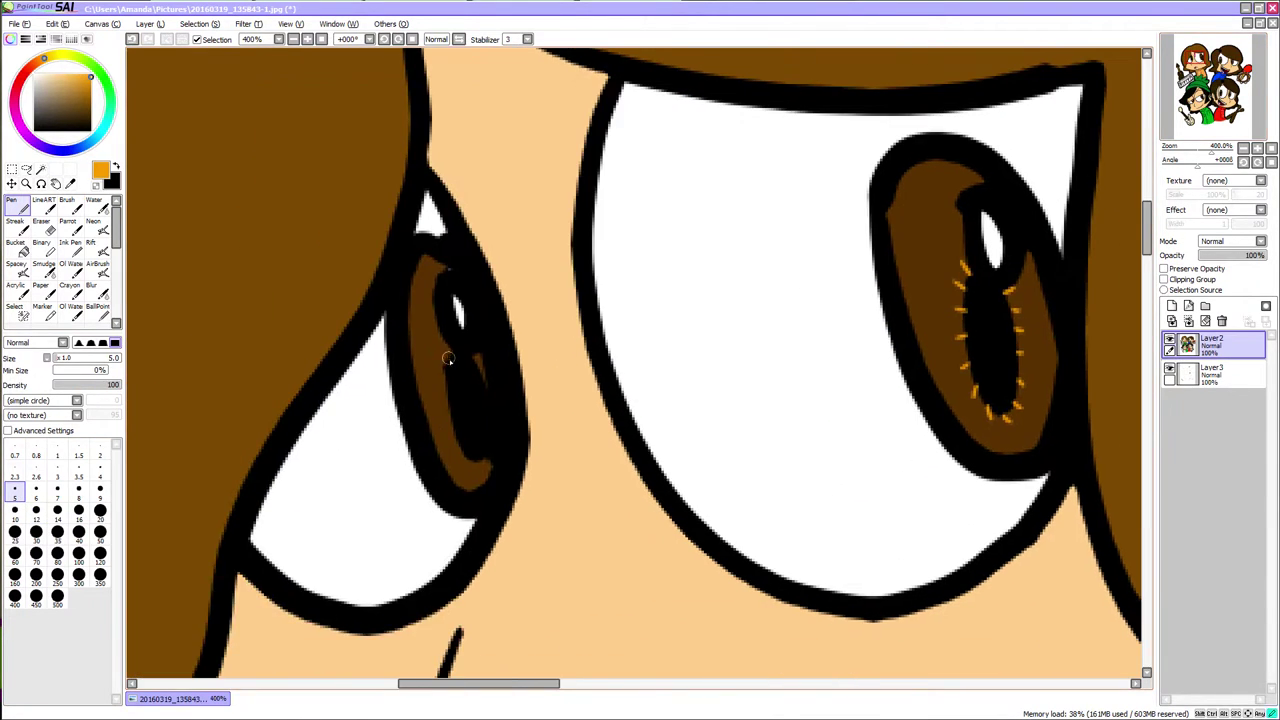
Brush translucent glows and highlights along the lower and upper iris edges of the upper-left character's eyes at size 12 and reduced density.
{"action": "left_click", "coordinate": [39, 515]}
{"action": "left_click", "coordinate": [75, 384]}
{"action": "left_click_drag", "start_coordinate": [430, 413], "coordinate": [482, 464]}
{"action": "left_click_drag", "start_coordinate": [429, 257], "coordinate": [426, 402]}
{"action": "mouse_move", "coordinate": [967, 172]}
{"action": "left_mouse_down"}
{"action": "mouse_move", "coordinate": [890, 234]}
{"action": "mouse_move", "coordinate": [905, 264]}
{"action": "left_mouse_up"}
{"action": "left_click", "coordinate": [1203, 63]}
{"action": "mouse_move", "coordinate": [735, 250]}
{"action": "left_mouse_down"}
{"action": "mouse_move", "coordinate": [716, 332]}
{"action": "mouse_move", "coordinate": [674, 345]}
{"action": "left_mouse_up"}
{"action": "left_click_drag", "start_coordinate": [739, 231], "coordinate": [735, 318]}
{"action": "left_click_drag", "start_coordinate": [737, 257], "coordinate": [680, 342]}
{"action": "left_click", "coordinate": [1203, 64]}
{"action": "mouse_move", "coordinate": [677, 480]}
{"action": "left_mouse_down"}
{"action": "mouse_move", "coordinate": [618, 572]}
{"action": "mouse_move", "coordinate": [681, 477]}
{"action": "left_mouse_up"}
{"action": "left_click", "coordinate": [1199, 67]}
{"action": "left_click_drag", "start_coordinate": [606, 334], "coordinate": [589, 426]}
{"action": "left_click_drag", "start_coordinate": [660, 543], "coordinate": [602, 430]}
{"action": "left_click", "coordinate": [1201, 66]}
Draw bright orange lines around the pupils of the lower-left character's eyes with the Pen at size 5.
{"action": "left_click", "coordinate": [1242, 150]}
{"action": "left_click", "coordinate": [1242, 150]}
{"action": "left_click", "coordinate": [1242, 150]}
{"action": "left_click", "coordinate": [1243, 150]}
{"action": "left_click", "coordinate": [1257, 149]}
{"action": "left_click", "coordinate": [1257, 149]}
{"action": "left_click", "coordinate": [1257, 149]}
{"action": "left_click", "coordinate": [1257, 149]}
{"action": "left_click_drag", "start_coordinate": [1205, 98], "coordinate": [1201, 98]}
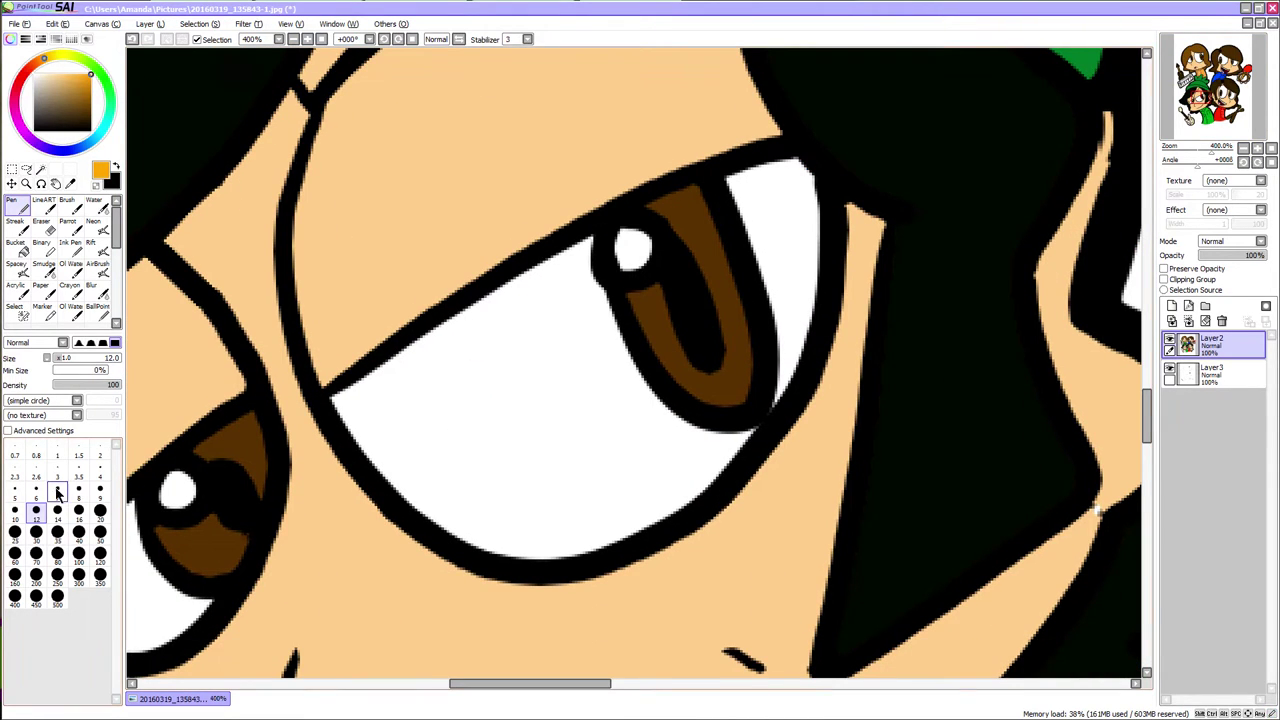
{"action": "left_click", "coordinate": [15, 489]}
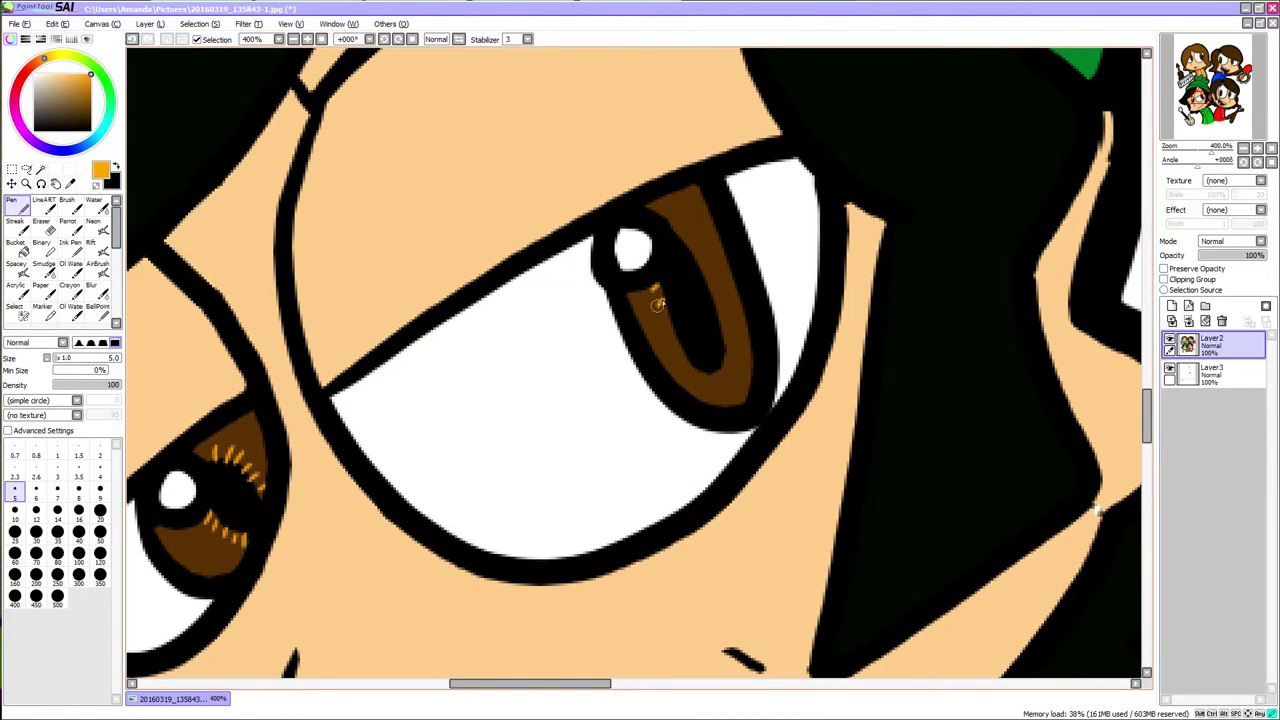
Brush a translucent orange glow along the iris edges of the lower-left character's eyes at size 10 and density 46.
{"action": "left_click", "coordinate": [57, 533]}
{"action": "left_click", "coordinate": [84, 385]}
{"action": "left_click", "coordinate": [18, 514]}
{"action": "left_click_drag", "start_coordinate": [175, 550], "coordinate": [238, 555]}
{"action": "left_click_drag", "start_coordinate": [208, 443], "coordinate": [268, 462]}
{"action": "mouse_move", "coordinate": [660, 362]}
{"action": "left_mouse_down"}
{"action": "mouse_move", "coordinate": [714, 400]}
{"action": "mouse_move", "coordinate": [748, 352]}
{"action": "left_mouse_up"}
{"action": "mouse_move", "coordinate": [656, 206]}
{"action": "left_mouse_down"}
{"action": "mouse_move", "coordinate": [703, 195]}
{"action": "mouse_move", "coordinate": [722, 238]}
{"action": "left_mouse_up"}
{"action": "left_click_drag", "start_coordinate": [746, 354], "coordinate": [660, 352]}
Brush translucent white highlights along the iris edges of the lower-left character's eyes.
{"action": "left_click_drag", "start_coordinate": [42, 80], "coordinate": [22, 38]}
{"action": "mouse_move", "coordinate": [190, 456]}
{"action": "left_mouse_down"}
{"action": "mouse_move", "coordinate": [240, 414]}
{"action": "mouse_move", "coordinate": [195, 452]}
{"action": "left_mouse_up"}
{"action": "left_click_drag", "start_coordinate": [160, 534], "coordinate": [242, 569]}
{"action": "left_click_drag", "start_coordinate": [630, 286], "coordinate": [732, 417]}
{"action": "mouse_move", "coordinate": [700, 200]}
{"action": "left_mouse_down"}
{"action": "mouse_move", "coordinate": [750, 390]}
{"action": "mouse_move", "coordinate": [745, 298]}
{"action": "mouse_move", "coordinate": [752, 348]}
{"action": "left_mouse_up"}
{"action": "left_click_drag", "start_coordinate": [800, 400], "coordinate": [660, 219]}
{"action": "left_click_drag", "start_coordinate": [1010, 190], "coordinate": [247, 652]}
{"action": "mouse_move", "coordinate": [828, 243]}
{"action": "left_mouse_down"}
{"action": "mouse_move", "coordinate": [757, 286]}
{"action": "mouse_move", "coordinate": [742, 385]}
{"action": "left_mouse_up"}
{"action": "left_click_drag", "start_coordinate": [770, 450], "coordinate": [796, 169]}
{"action": "mouse_move", "coordinate": [775, 245]}
{"action": "left_mouse_down"}
{"action": "mouse_move", "coordinate": [837, 168]}
{"action": "mouse_move", "coordinate": [790, 250]}
{"action": "left_mouse_up"}
{"action": "left_click_drag", "start_coordinate": [680, 684], "coordinate": [763, 684]}
{"action": "left_click_drag", "start_coordinate": [715, 286], "coordinate": [792, 172]}
{"action": "left_click_drag", "start_coordinate": [788, 178], "coordinate": [734, 280]}
Check the whole drawing and save it.
{"action": "left_click", "coordinate": [1272, 149]}
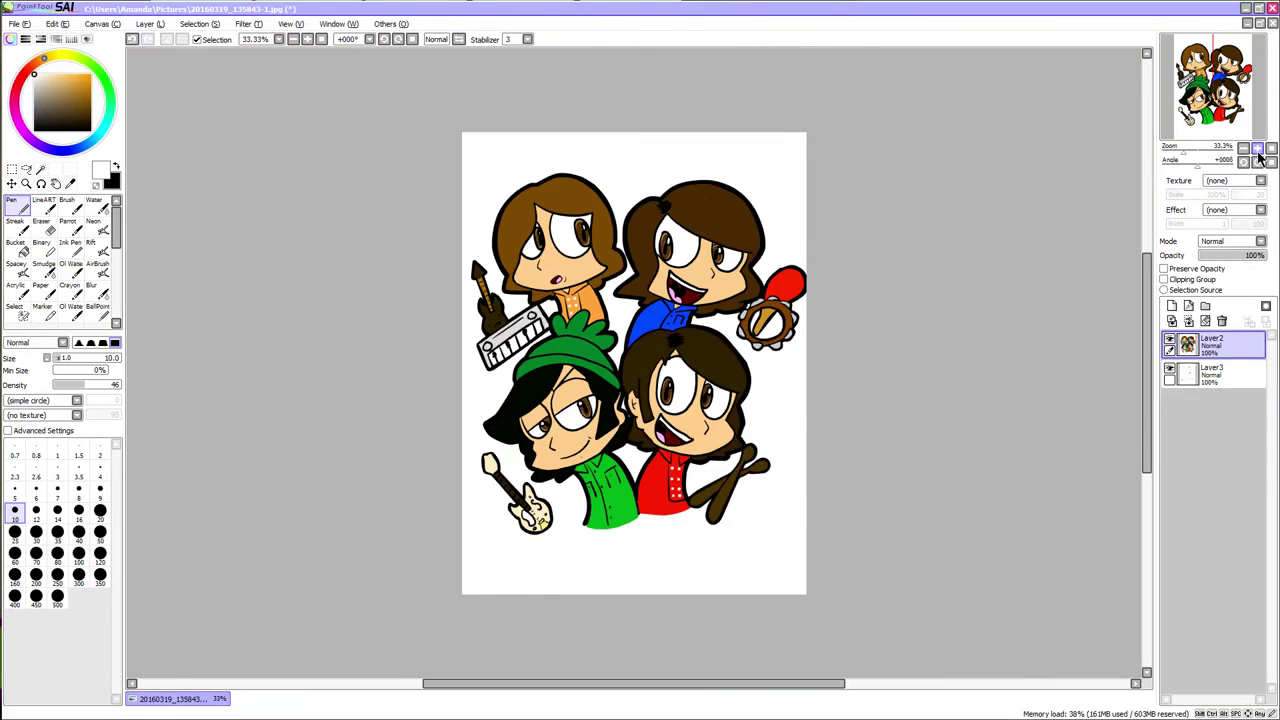
{"action": "left_click", "coordinate": [1257, 148]}
{"action": "left_click_drag", "start_coordinate": [1218, 85], "coordinate": [1214, 76]}
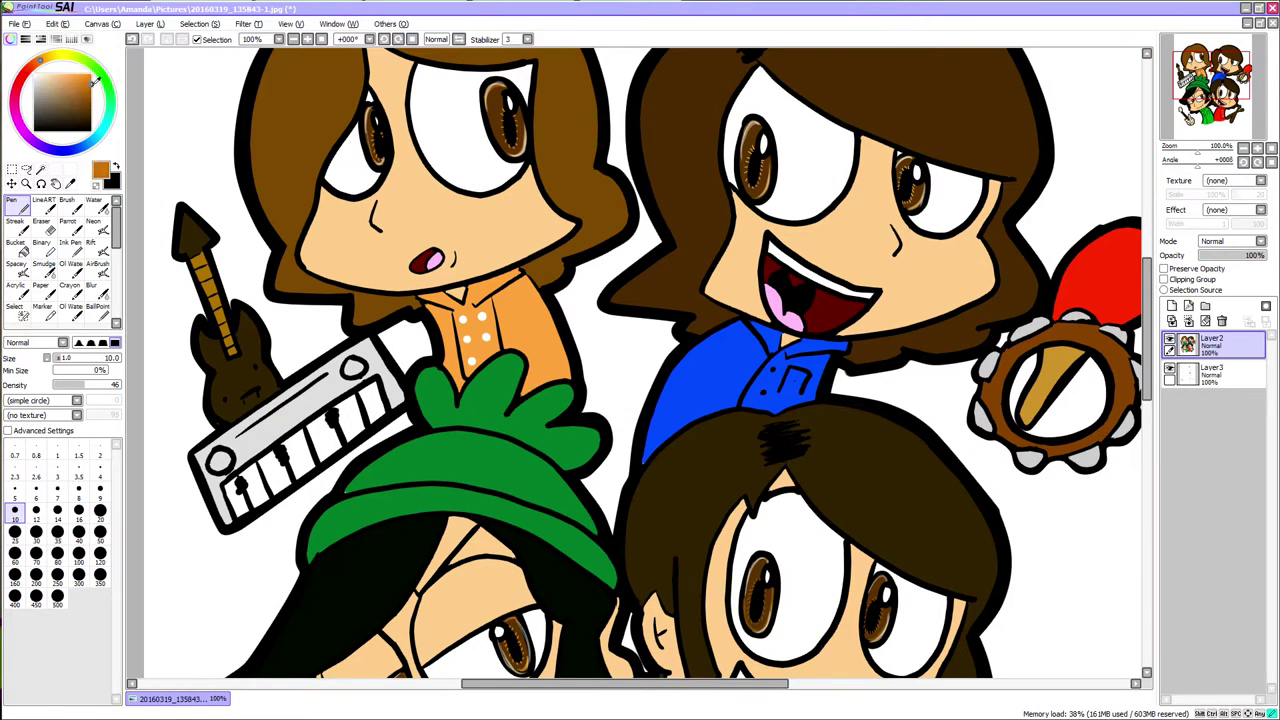
{"action": "left_click_drag", "start_coordinate": [1214, 76], "coordinate": [1150, 145]}
{"action": "left_click", "coordinate": [14, 23]}
{"action": "left_click", "coordinate": [52, 120]}
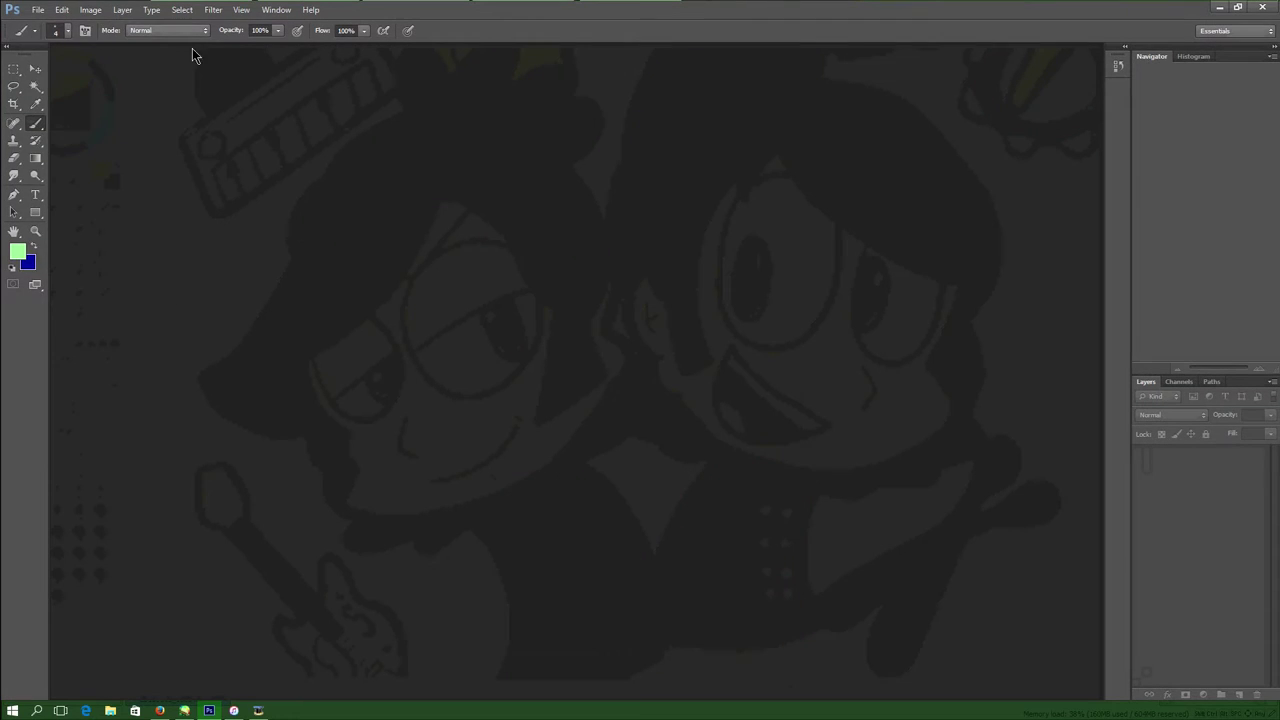
Switch to Photoshop and open 20160319_135843-1.jpg.
{"action": "left_click", "coordinate": [38, 9]}
{"action": "left_click", "coordinate": [45, 44]}
{"action": "double_click", "coordinate": [555, 315]}
Select the upper-left character's hair with the Magic Wand and set the foreground colour to 663300.
{"action": "scroll", "coordinate": [758, 316], "scroll_direction": "up", "scroll_amount": 7}
{"action": "left_click_drag", "start_coordinate": [1204, 201], "coordinate": [1178, 175]}
{"action": "left_click", "coordinate": [35, 87]}
{"action": "left_click", "coordinate": [235, 210]}
{"action": "key", "text": "i"}
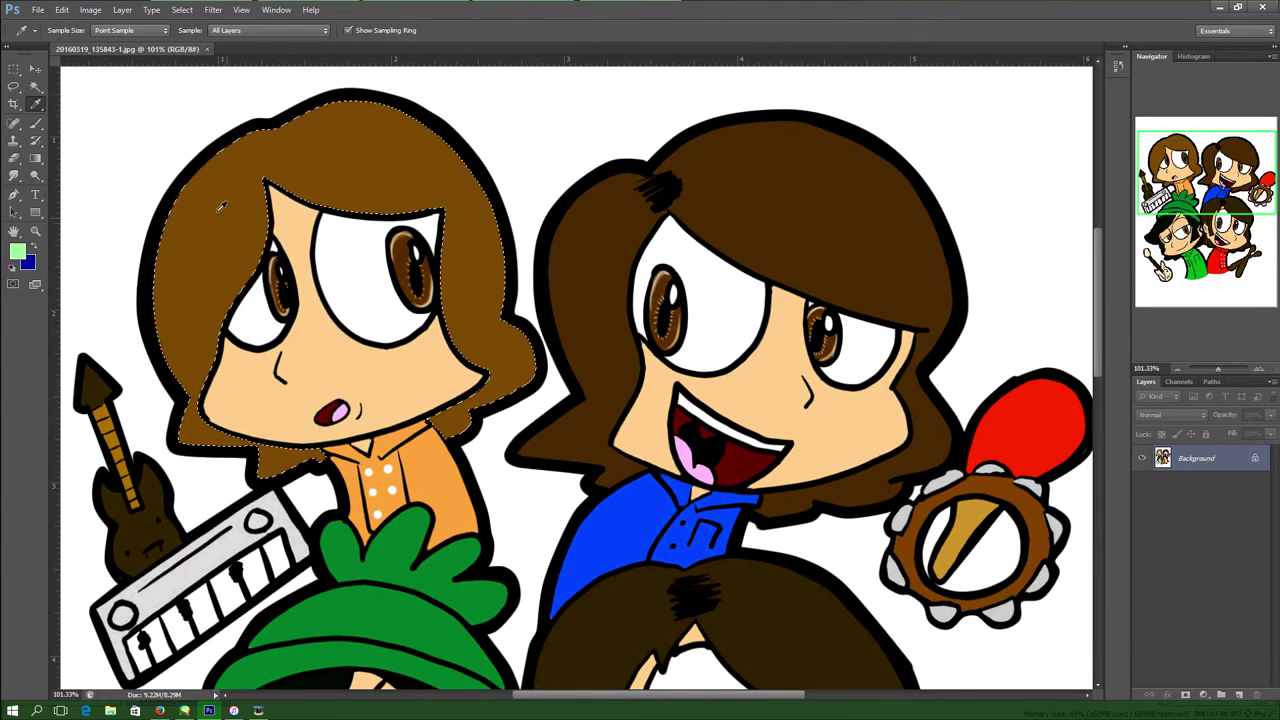
{"action": "left_click", "coordinate": [18, 255]}
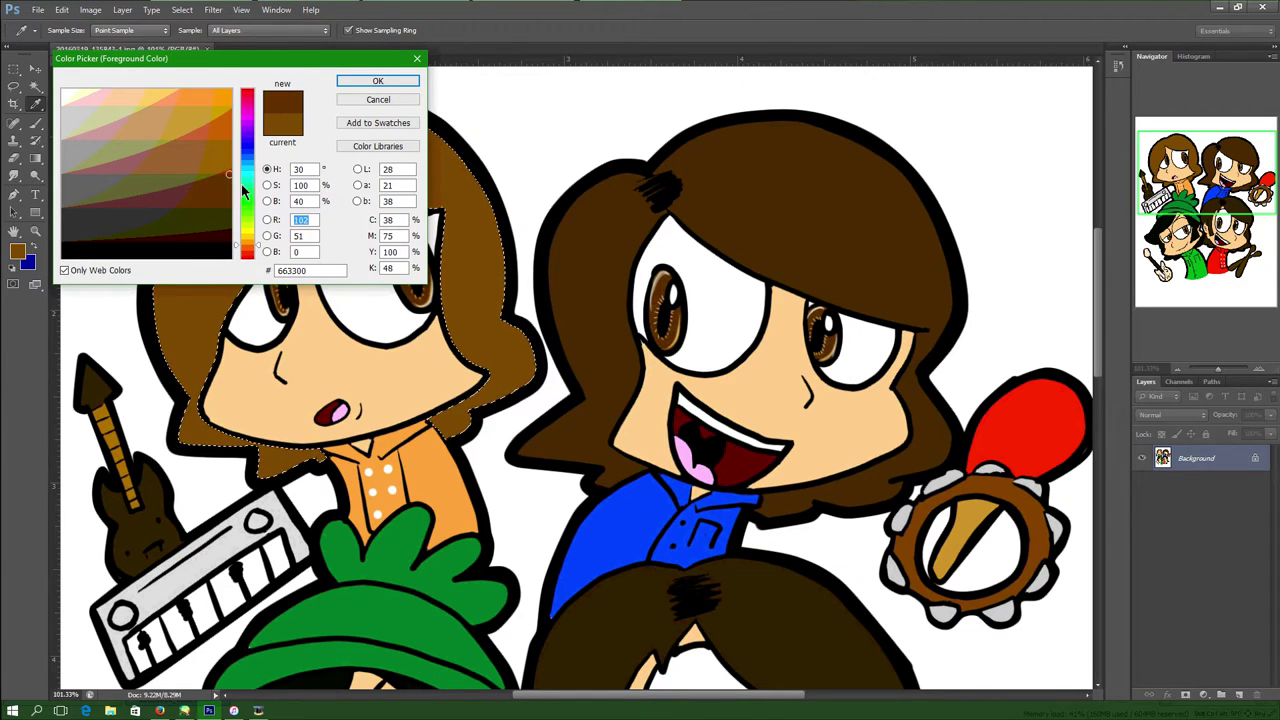
{"action": "left_click", "coordinate": [377, 81]}
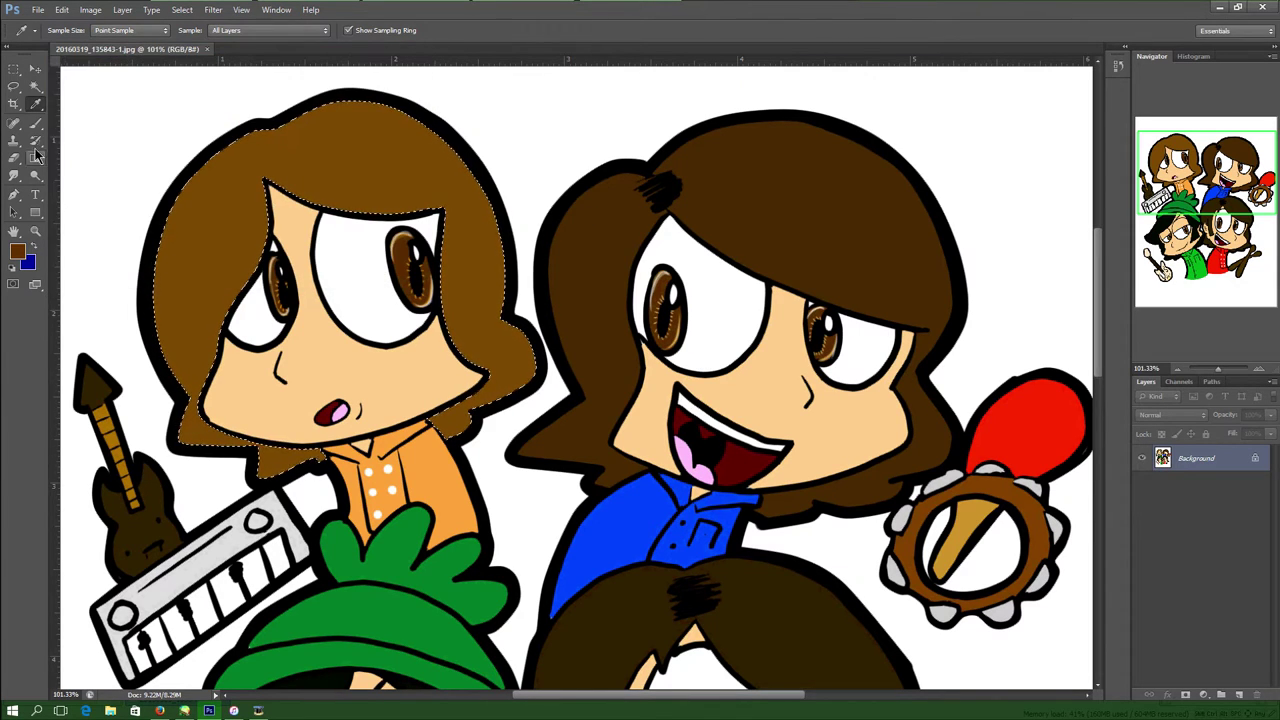
Shade the upper-left character's hair with a size 54 brush at 57% opacity and blend it with Smudge at 33% strength.
{"action": "key", "text": "b"}
{"action": "left_click", "coordinate": [60, 30]}
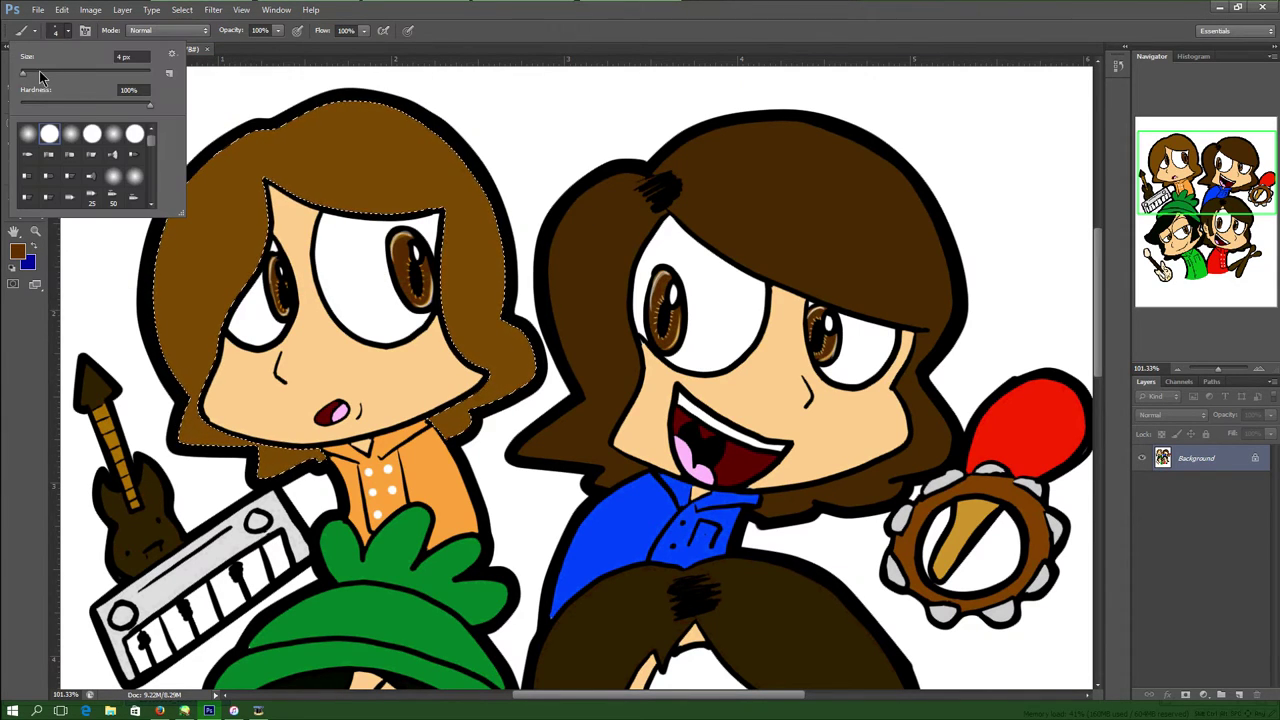
{"action": "left_click", "coordinate": [277, 30]}
{"action": "left_click_drag", "start_coordinate": [282, 47], "coordinate": [250, 53]}
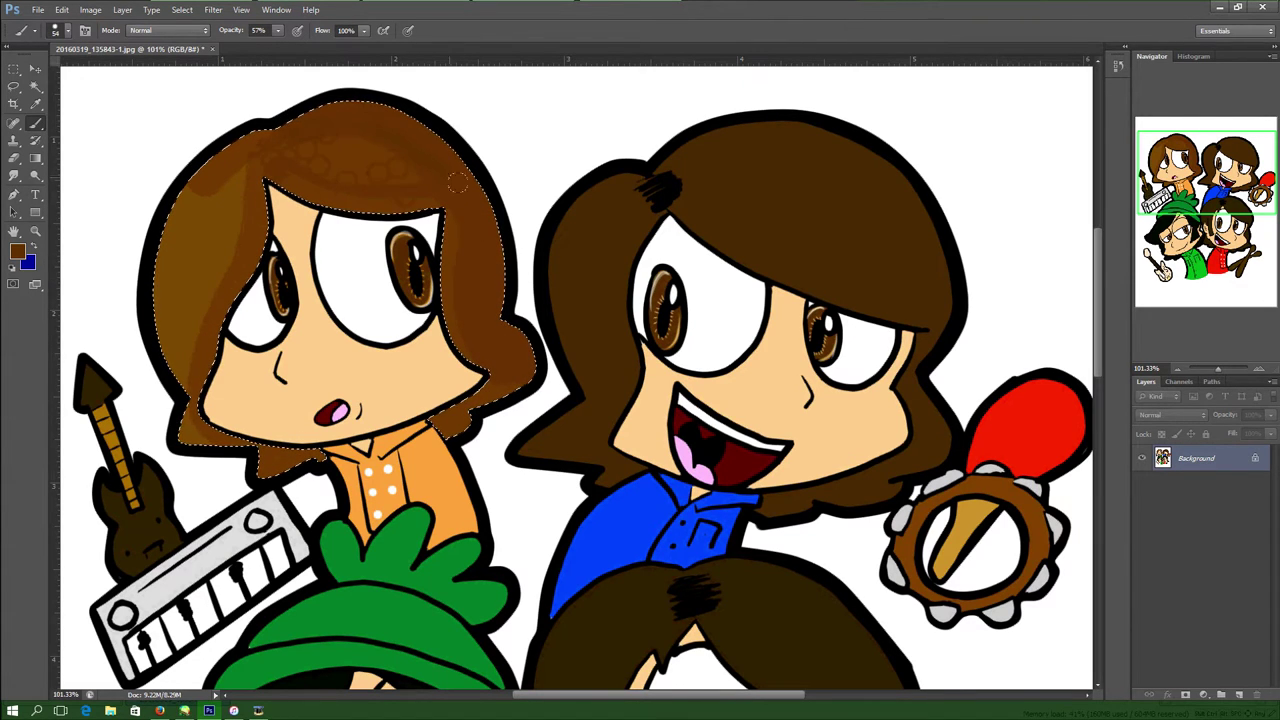
{"action": "left_click", "coordinate": [18, 177]}
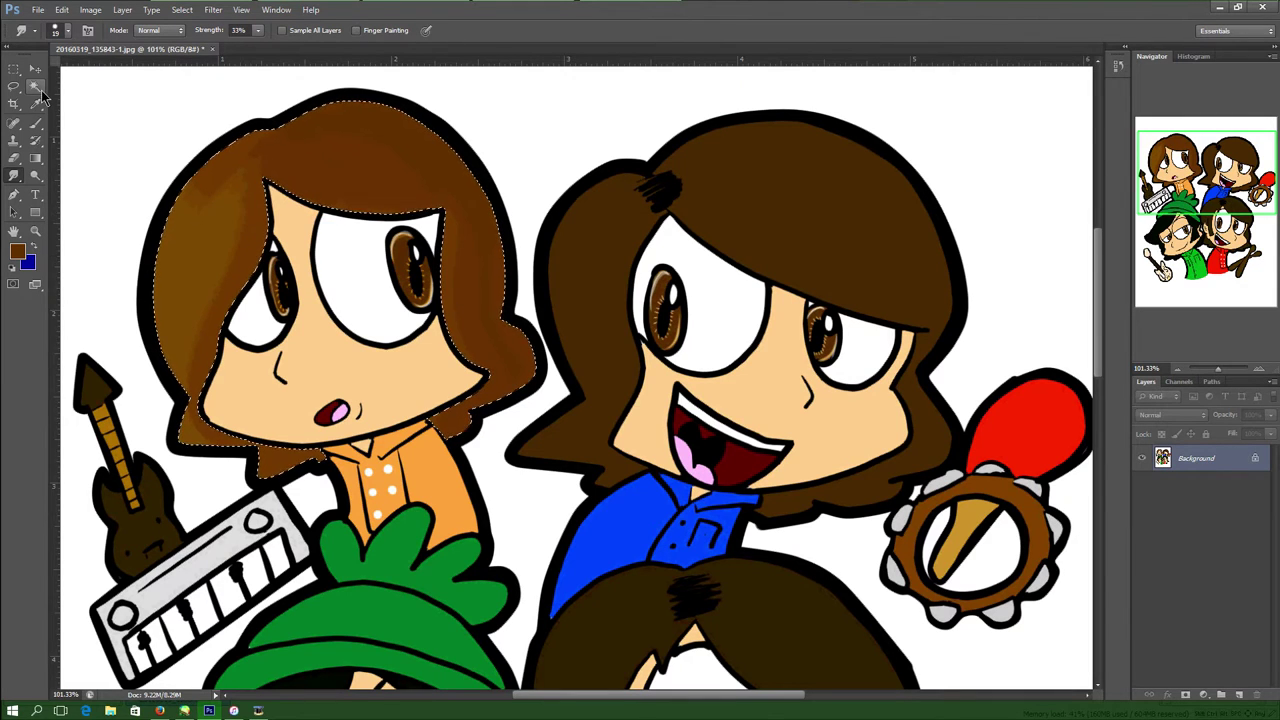
{"action": "left_click", "coordinate": [17, 251]}
{"action": "left_click", "coordinate": [372, 102]}
Select the upper-right character's hair with the Magic Wand and choose a dark reddish brown as the foreground colour.
{"action": "scroll", "coordinate": [200, 150], "scroll_direction": "down", "scroll_amount": 1}
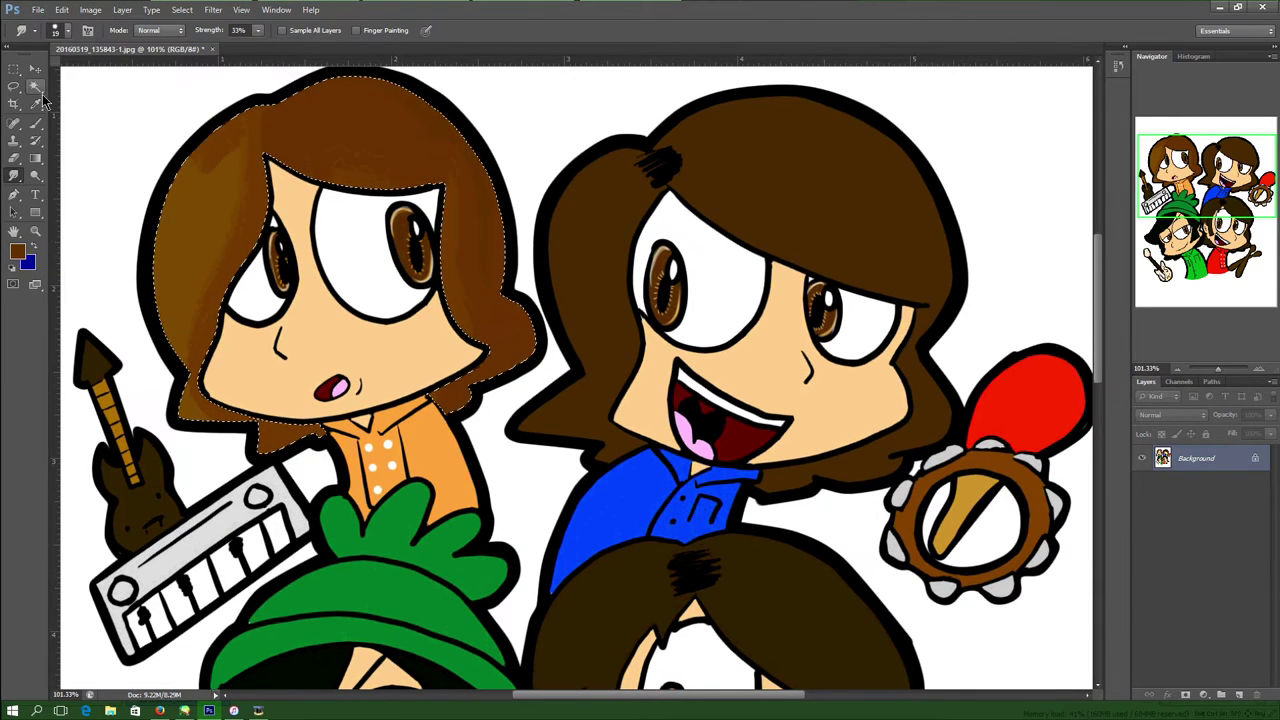
{"action": "left_click", "coordinate": [36, 88]}
{"action": "left_click", "coordinate": [600, 234]}
{"action": "left_click", "coordinate": [800, 202], "text": "shift"}
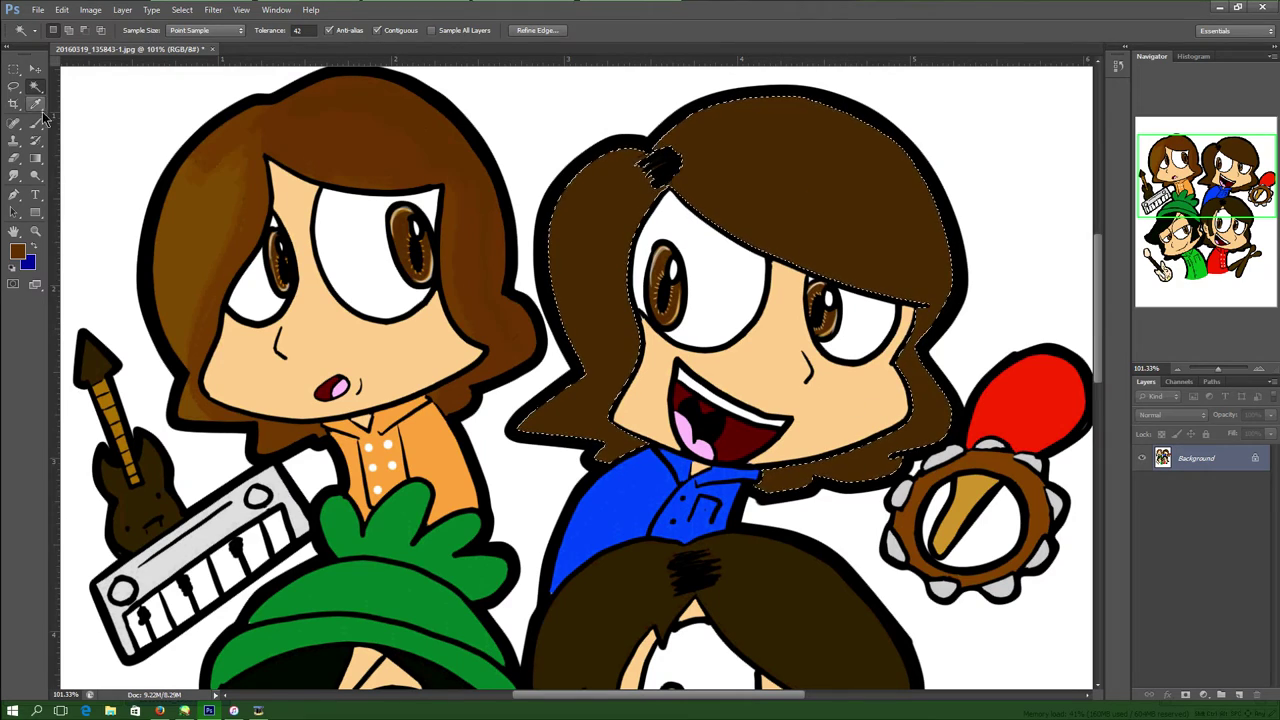
{"action": "key", "text": "i"}
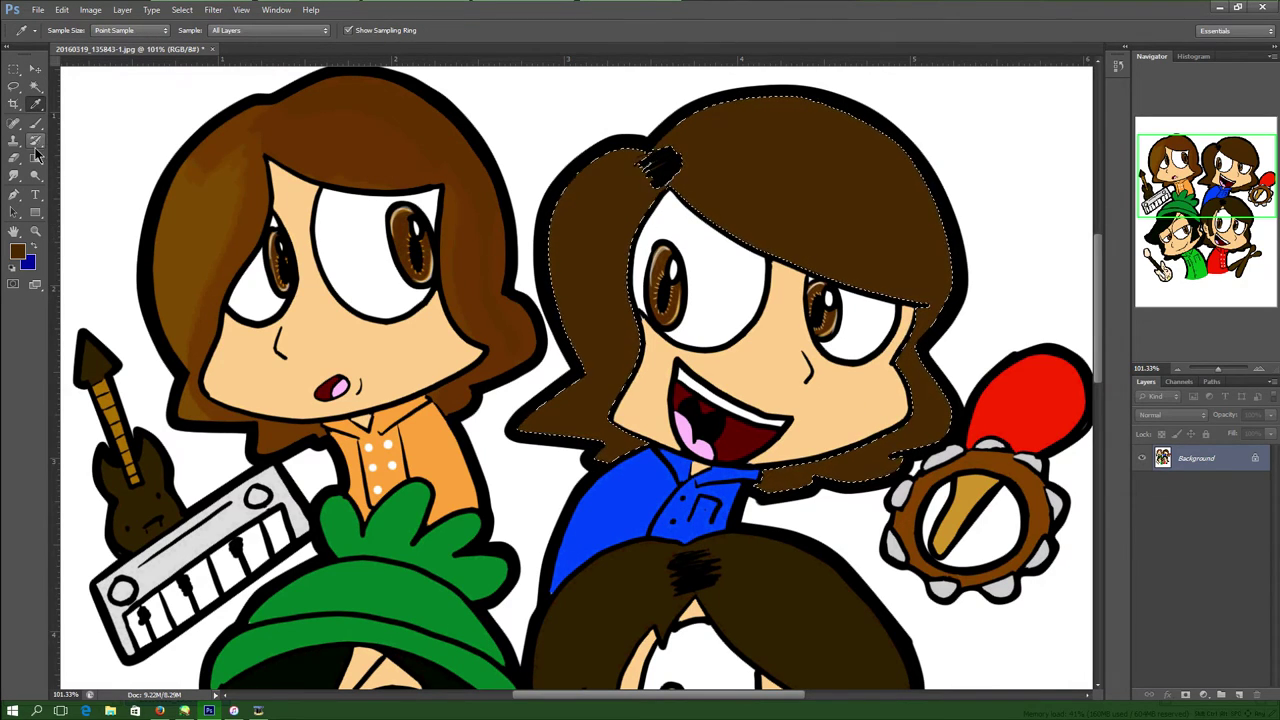
{"action": "left_click", "coordinate": [17, 251]}
{"action": "key", "text": "Return"}
Shade the edges of the upper-right character's hair at 57% opacity and smudge the shading into the lighter area at 33% strength.
{"action": "key", "text": "b"}
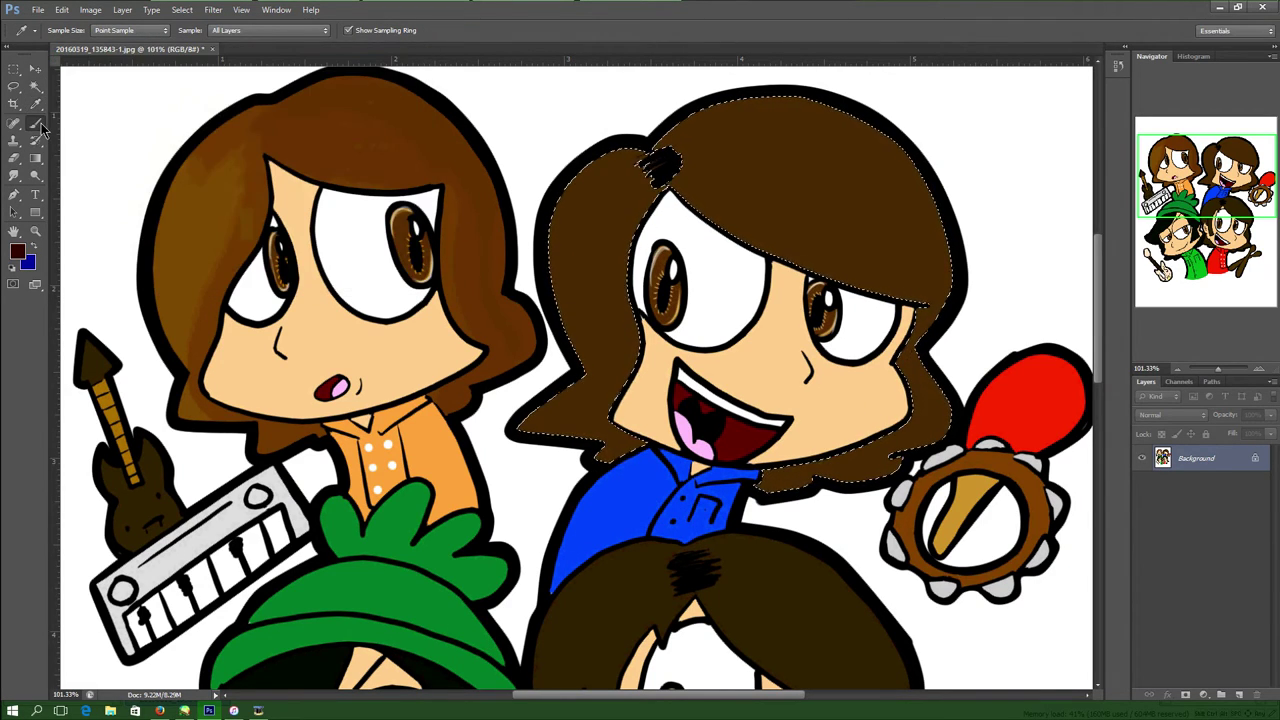
{"action": "scroll", "coordinate": [665, 155], "scroll_direction": "up", "scroll_amount": 1}
{"action": "mouse_move", "coordinate": [670, 154]}
{"action": "left_mouse_down"}
{"action": "mouse_move", "coordinate": [565, 247]}
{"action": "mouse_move", "coordinate": [550, 437]}
{"action": "mouse_move", "coordinate": [523, 458]}
{"action": "mouse_move", "coordinate": [647, 205]}
{"action": "mouse_move", "coordinate": [628, 197]}
{"action": "mouse_move", "coordinate": [751, 133]}
{"action": "mouse_move", "coordinate": [867, 183]}
{"action": "mouse_move", "coordinate": [765, 143]}
{"action": "mouse_move", "coordinate": [922, 327]}
{"action": "left_mouse_up"}
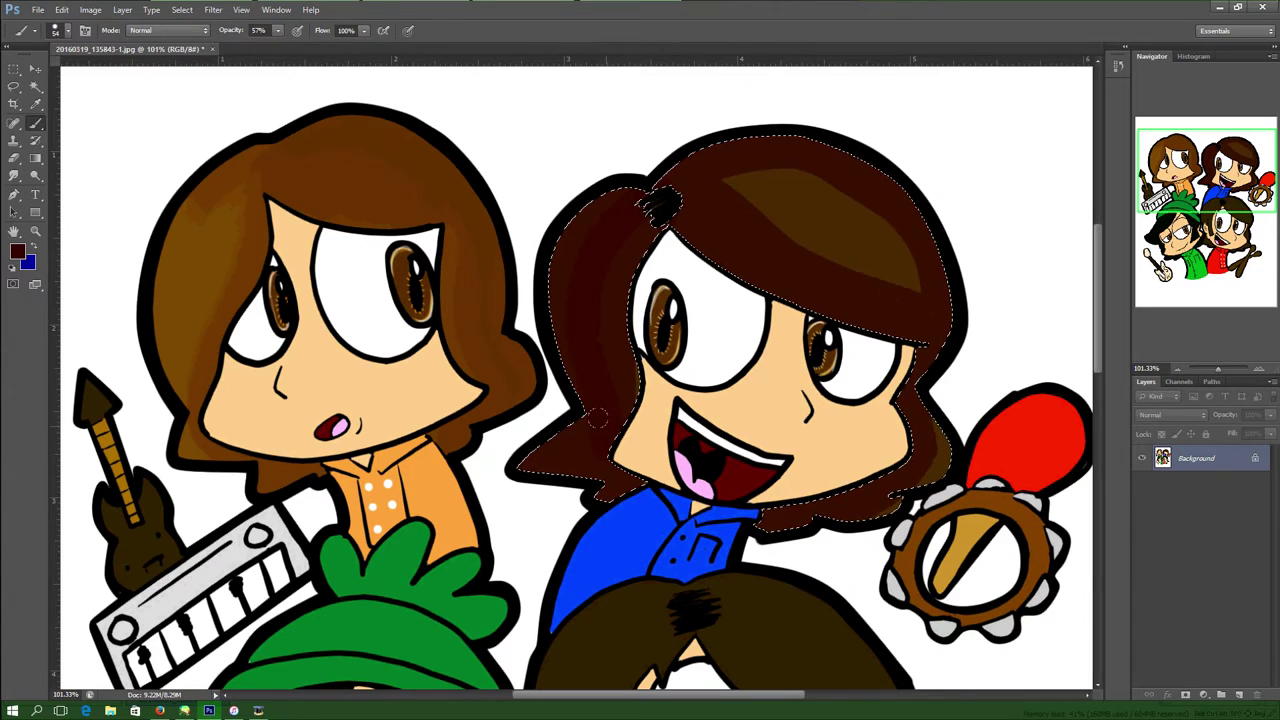
{"action": "key", "text": "r"}
{"action": "left_click", "coordinate": [67, 33]}
{"action": "left_click_drag", "start_coordinate": [729, 184], "coordinate": [919, 292]}
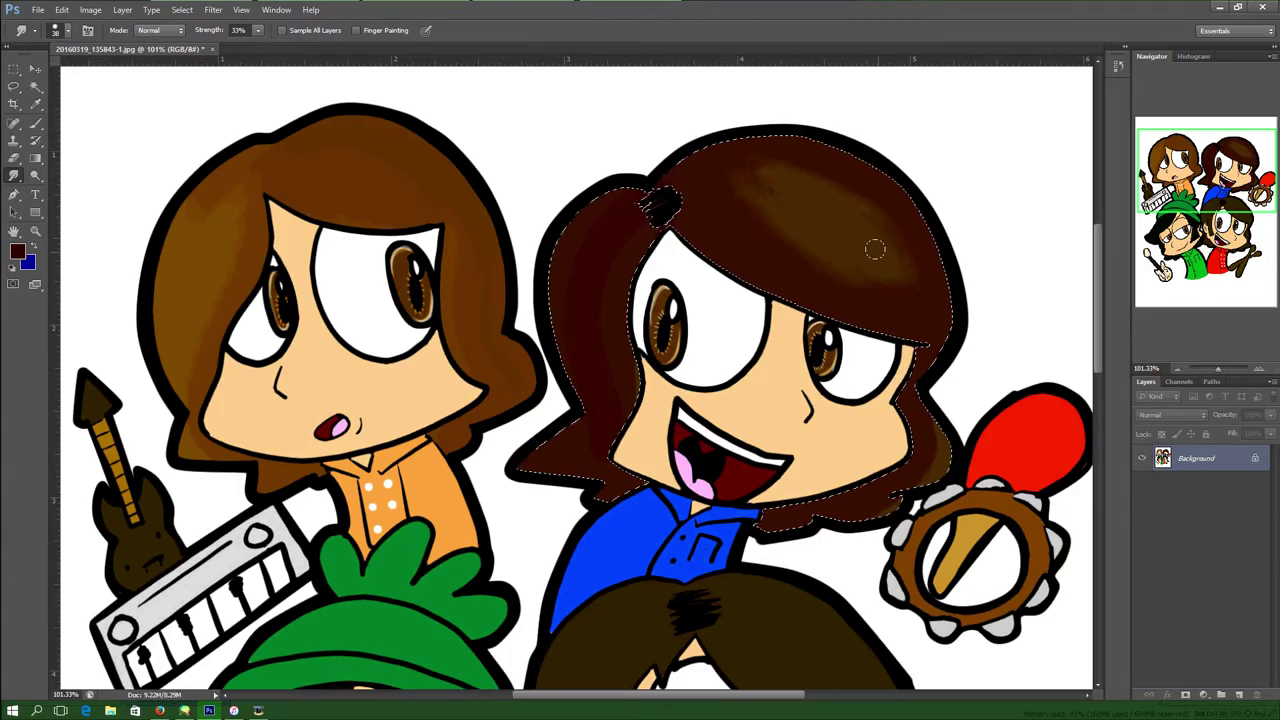
Select all parts of the lower-right character's hair with the Magic Wand.
{"action": "scroll", "coordinate": [875, 250], "scroll_direction": "down", "scroll_amount": 5}
{"action": "left_click", "coordinate": [37, 87]}
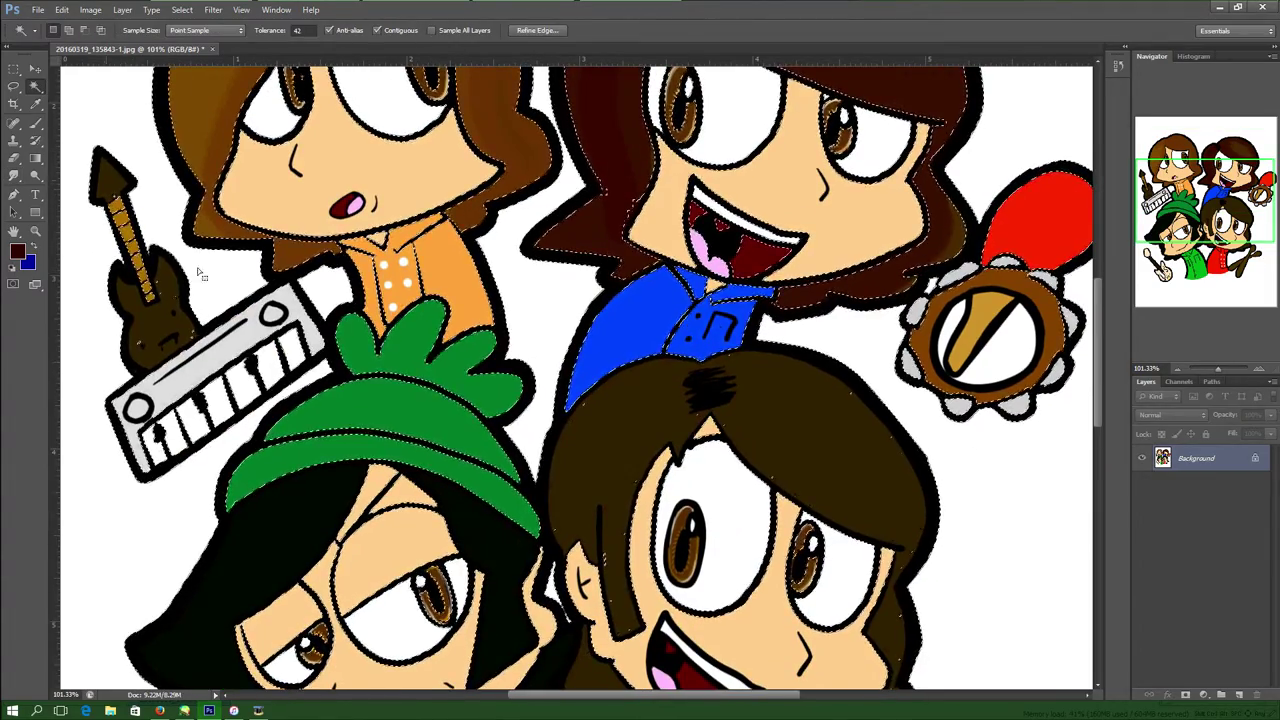
{"action": "left_click", "coordinate": [765, 428]}
{"action": "scroll", "coordinate": [607, 537], "scroll_direction": "down", "scroll_amount": 3}
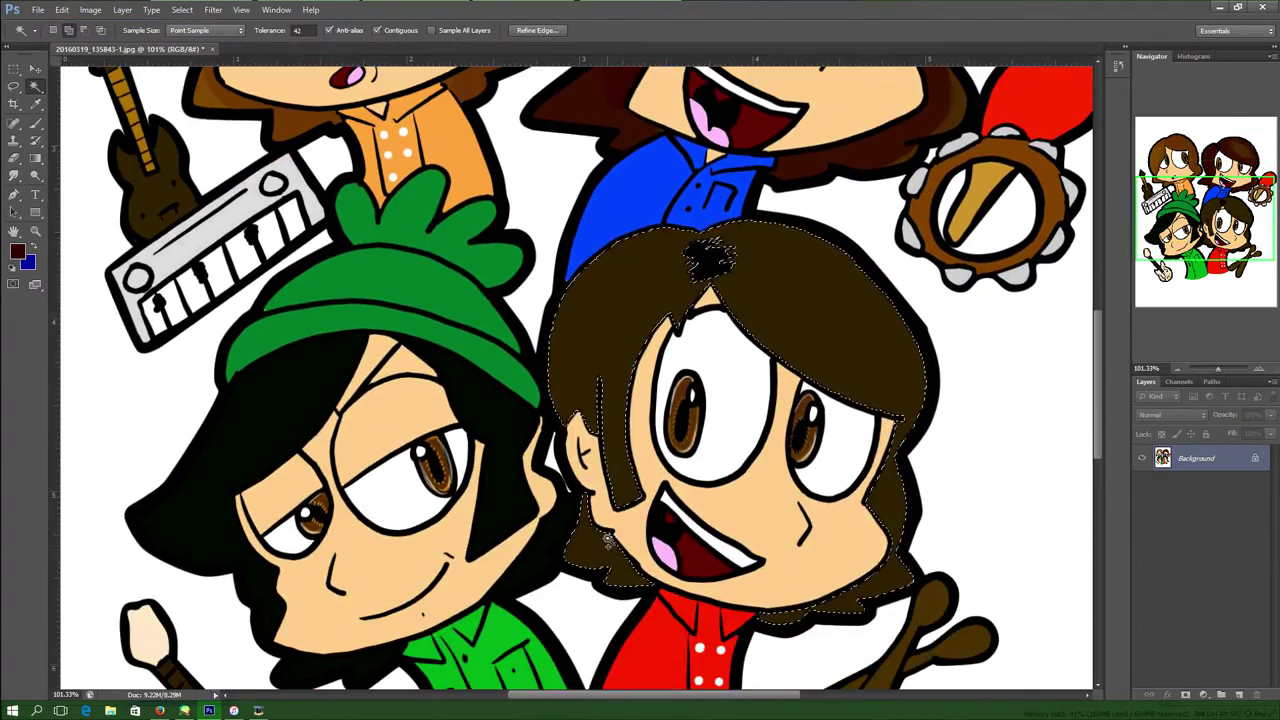
{"action": "left_click_drag", "start_coordinate": [1181, 200], "coordinate": [1182, 205]}
{"action": "left_click", "coordinate": [18, 251]}
{"action": "left_click", "coordinate": [600, 262]}
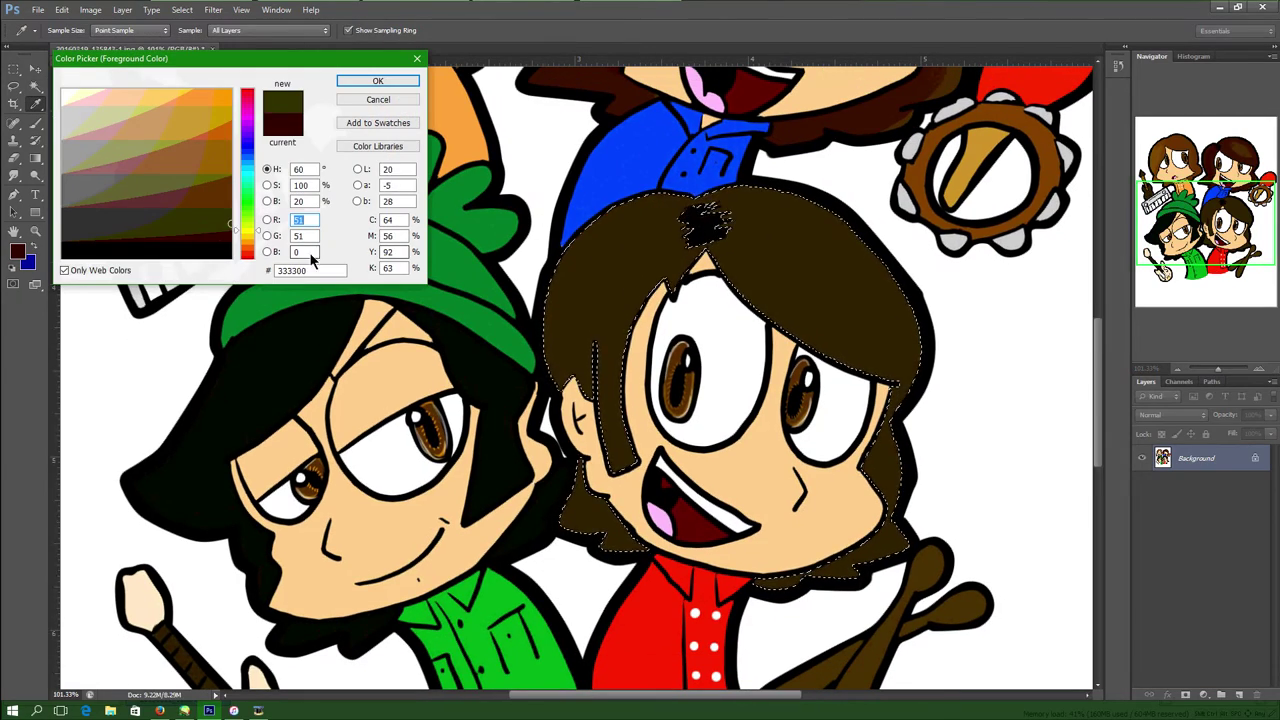
{"action": "left_click", "coordinate": [377, 85]}
{"action": "key", "text": "b"}
{"action": "key", "text": "ctrl+z"}
{"action": "right_click", "coordinate": [597, 71]}
{"action": "left_click", "coordinate": [36, 105]}
{"action": "left_click", "coordinate": [597, 71]}
{"action": "left_click", "coordinate": [37, 122]}
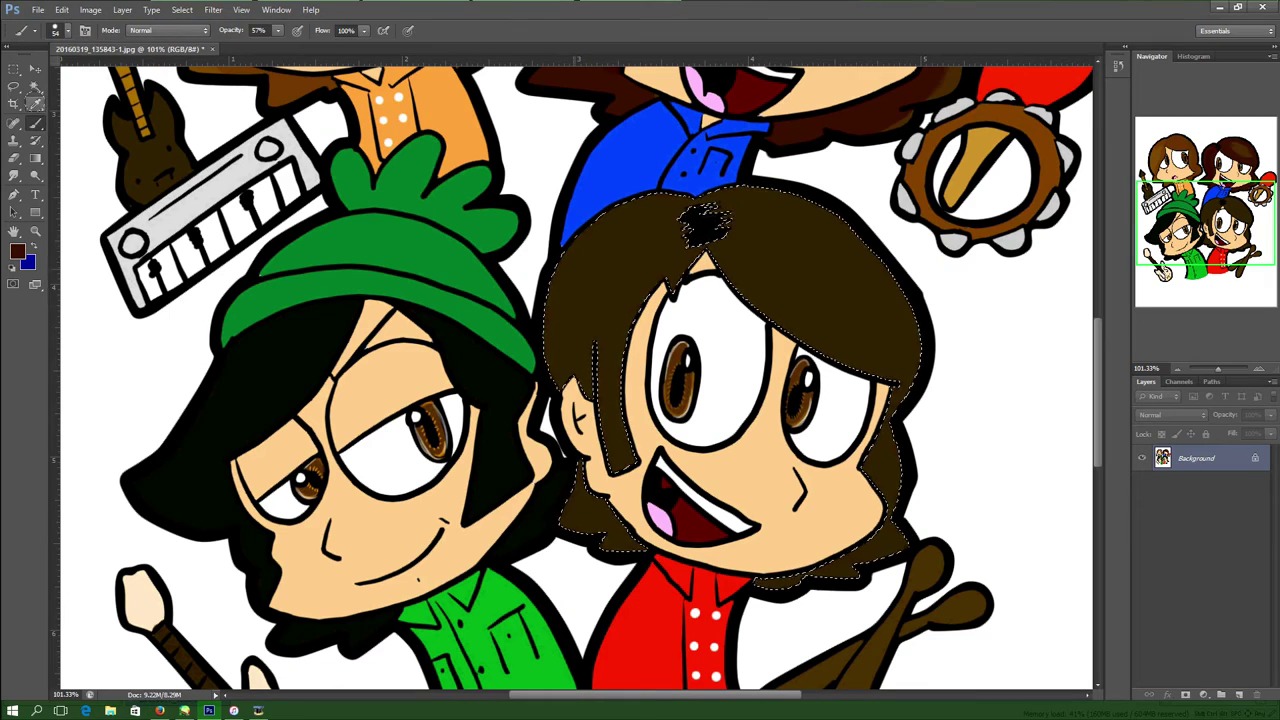
{"action": "key", "text": "ctrl+z"}
Shade the lower-right character's hair with a dark reddish brown at 57% opacity and blend it with Smudge.
{"action": "left_click", "coordinate": [17, 250]}
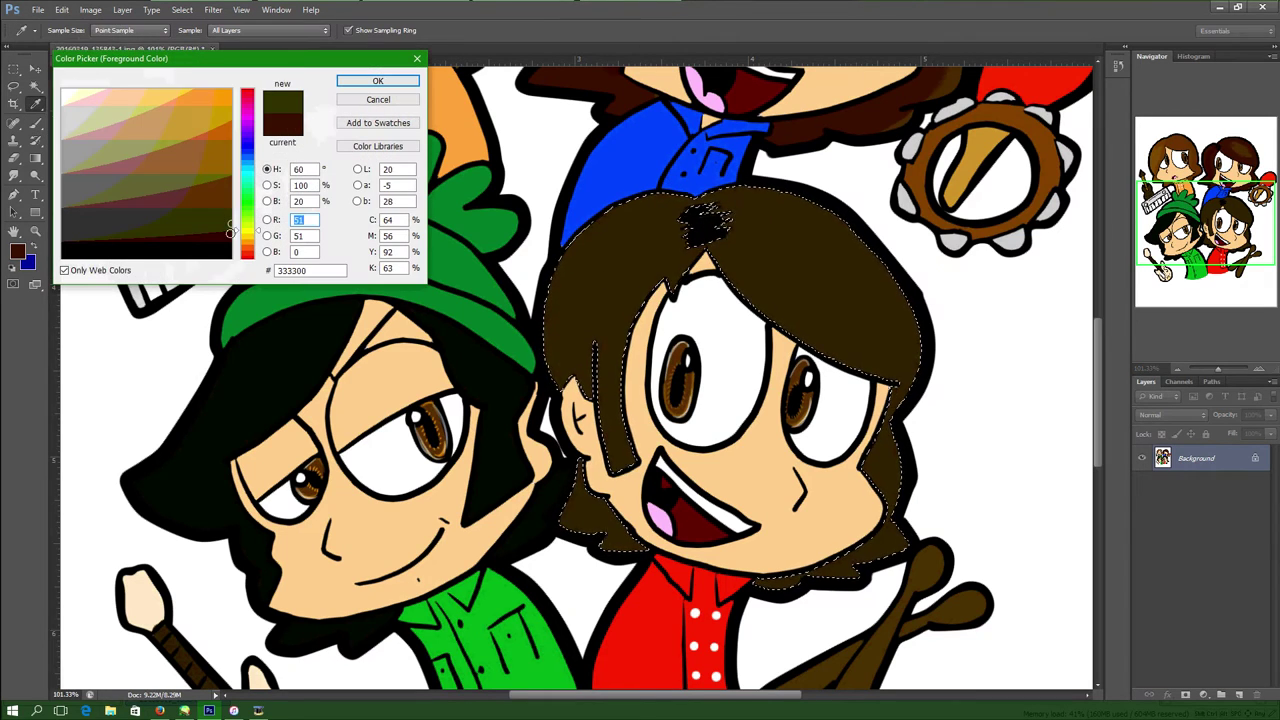
{"action": "left_click", "coordinate": [378, 81]}
{"action": "left_click_drag", "start_coordinate": [682, 208], "coordinate": [627, 209]}
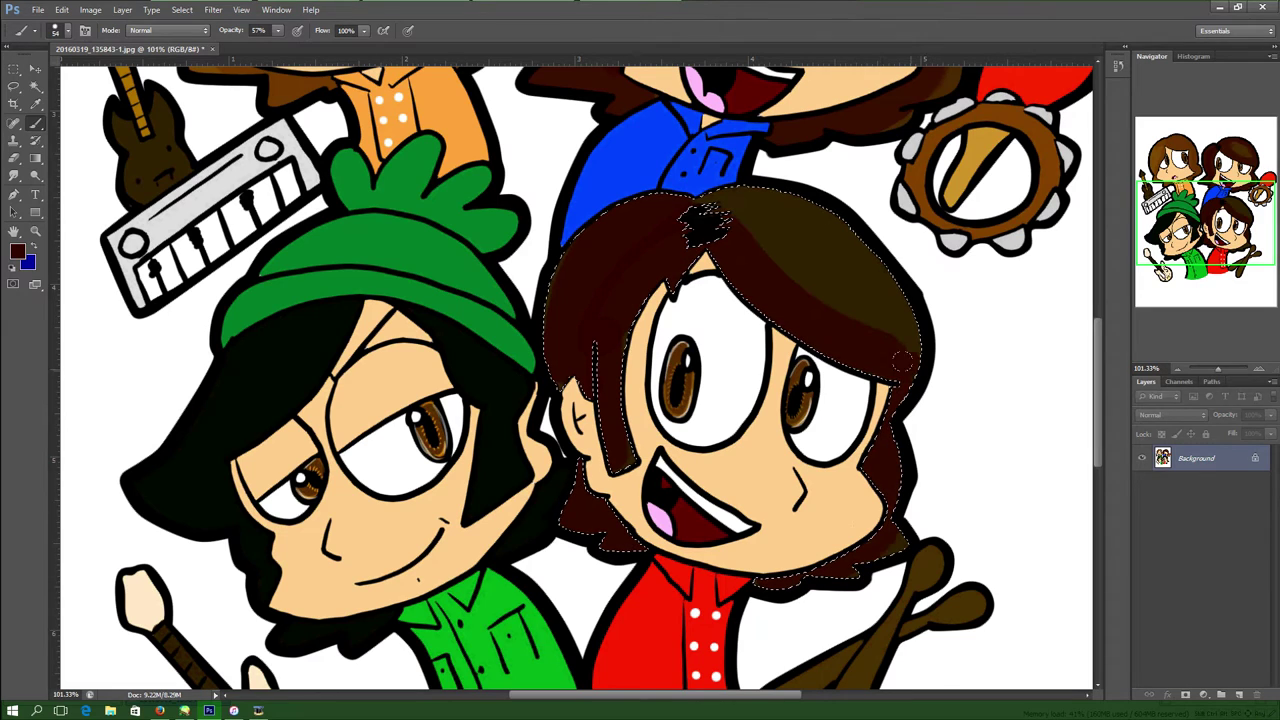
{"action": "left_click", "coordinate": [15, 175]}
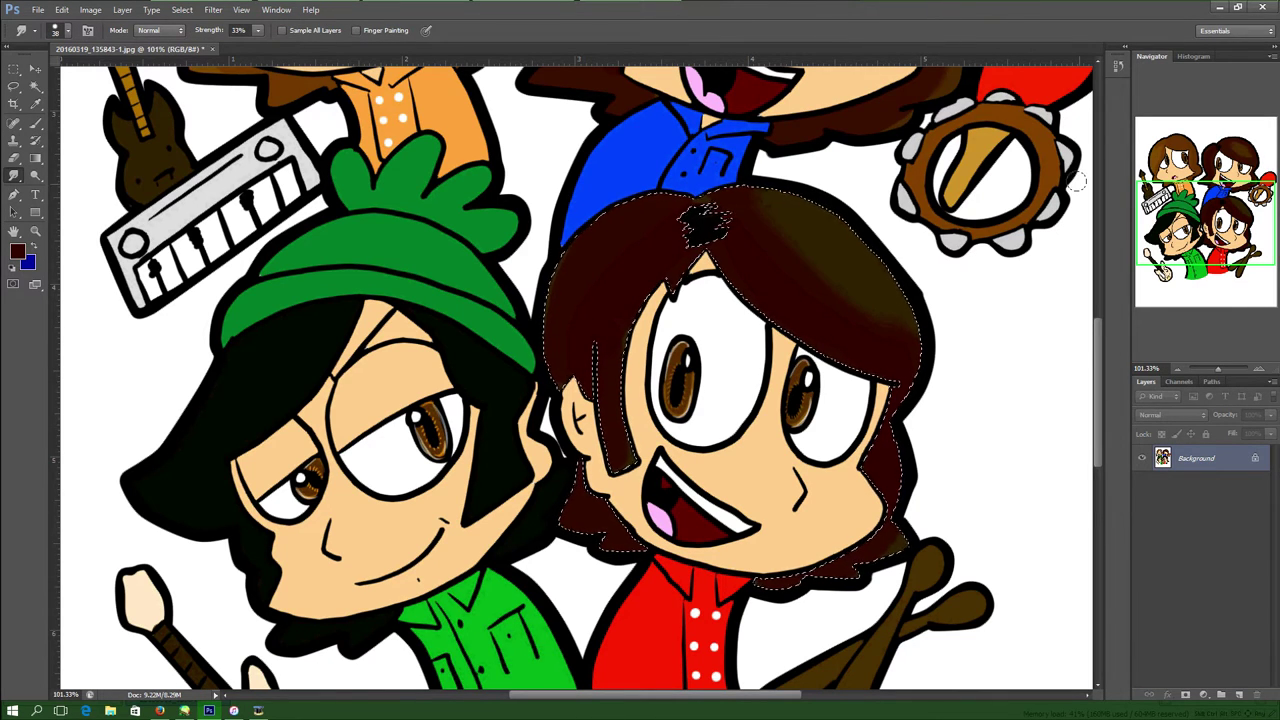
Select the lower-left character's green hat and green shirt together with the Magic Wand.
{"action": "left_click_drag", "start_coordinate": [1206, 222], "coordinate": [1205, 204]}
{"action": "left_click", "coordinate": [35, 87]}
{"action": "left_click", "coordinate": [420, 318]}
{"action": "left_click", "coordinate": [440, 385], "text": "shift"}
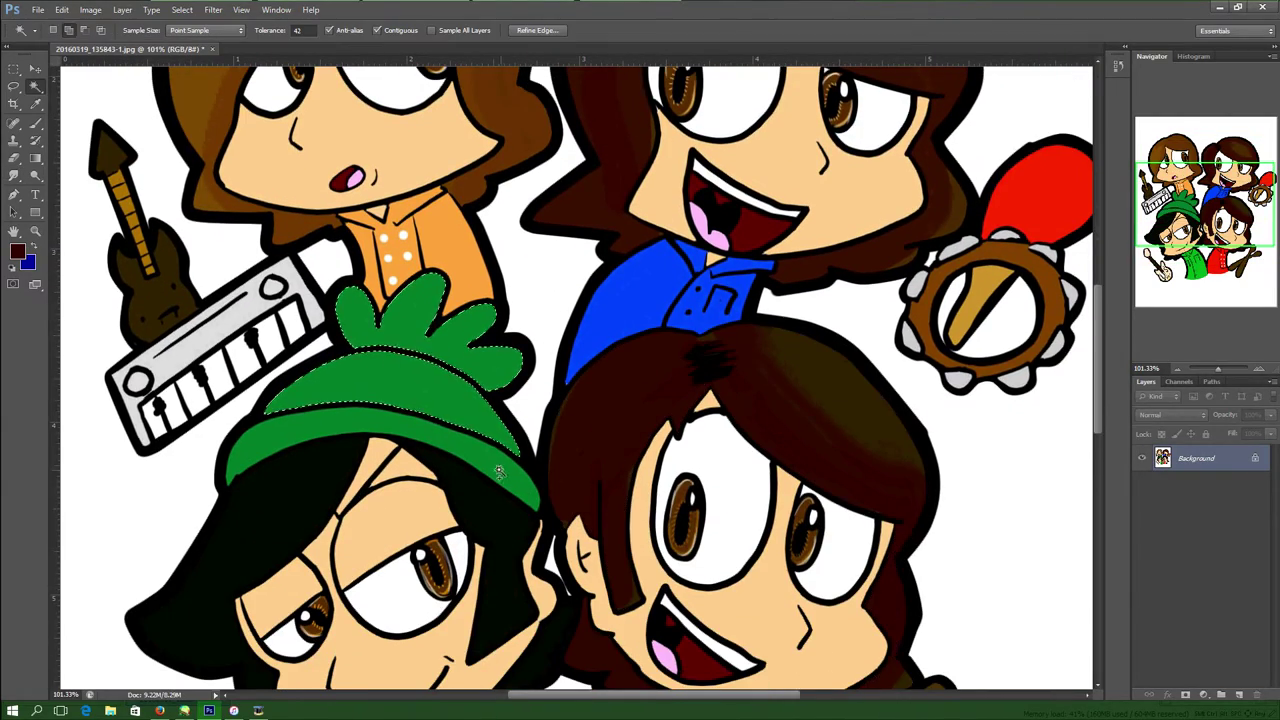
{"action": "left_click", "coordinate": [500, 466], "text": "shift"}
{"action": "scroll", "coordinate": [500, 466], "scroll_direction": "down", "scroll_amount": 3}
{"action": "left_click", "coordinate": [485, 590], "text": "shift"}
{"action": "scroll", "coordinate": [485, 590], "scroll_direction": "down", "scroll_amount": 3}
{"action": "scroll", "coordinate": [485, 560], "scroll_direction": "up", "scroll_amount": 4}
Sample the hat's green and choose a darker green as the foreground colour.
{"action": "left_click", "coordinate": [35, 105]}
{"action": "left_click", "coordinate": [400, 250]}
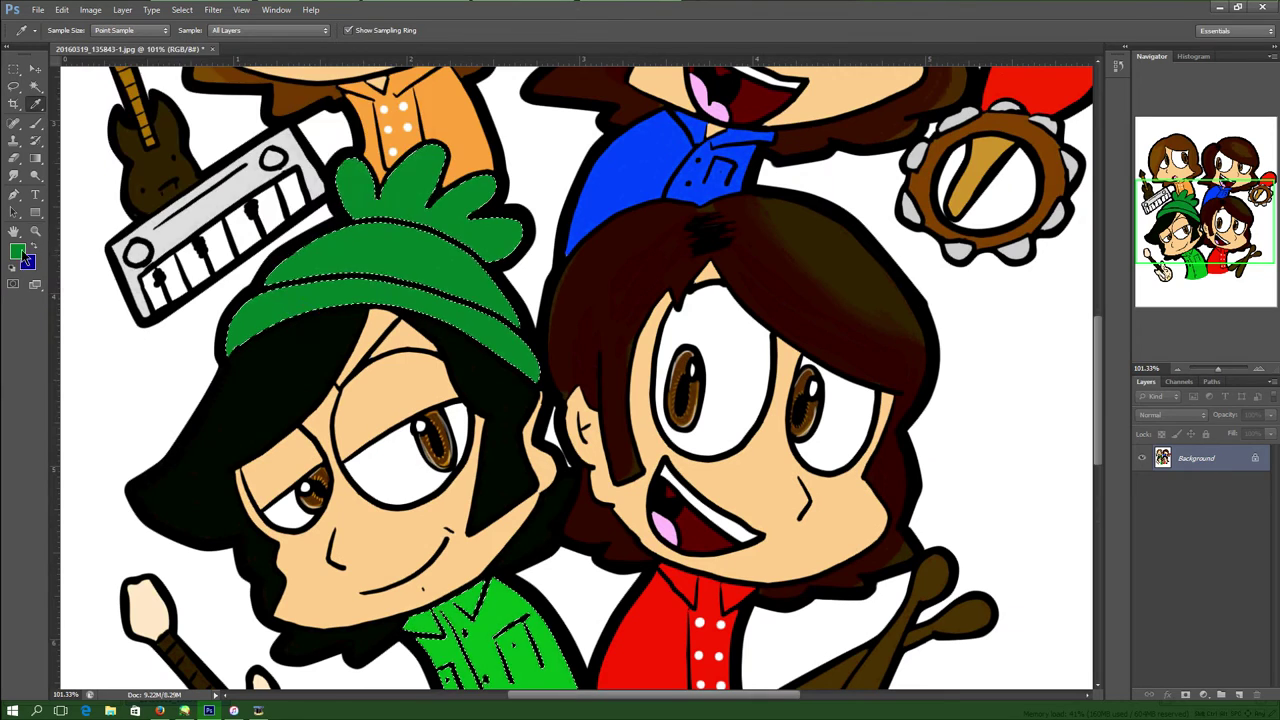
{"action": "left_click", "coordinate": [18, 251]}
{"action": "left_click", "coordinate": [231, 208]}
{"action": "left_click", "coordinate": [374, 84]}
{"action": "left_click", "coordinate": [38, 124]}
{"action": "mouse_move", "coordinate": [508, 238]}
{"action": "left_mouse_down"}
{"action": "mouse_move", "coordinate": [508, 224]}
{"action": "mouse_move", "coordinate": [468, 238]}
{"action": "left_mouse_up"}
{"action": "left_click_drag", "start_coordinate": [478, 262], "coordinate": [508, 312]}
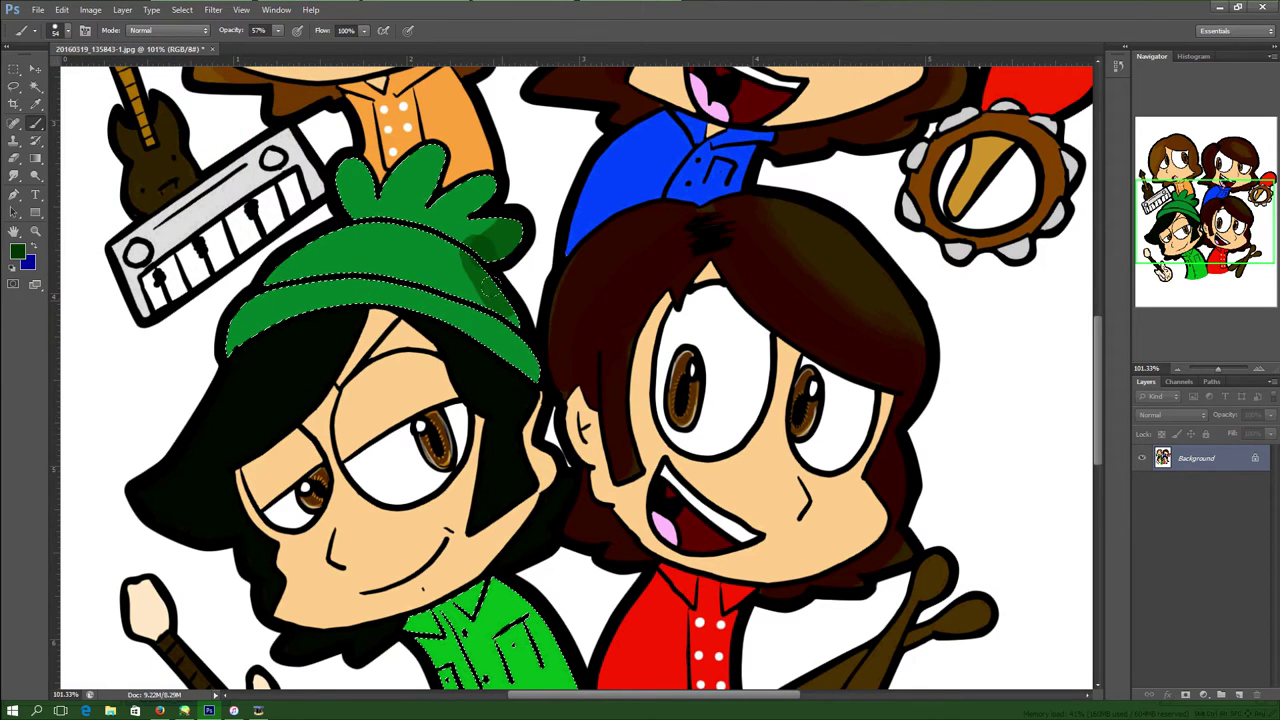
{"action": "left_click_drag", "start_coordinate": [532, 368], "coordinate": [240, 335]}
{"action": "left_click_drag", "start_coordinate": [510, 240], "coordinate": [462, 202]}
{"action": "left_click_drag", "start_coordinate": [436, 160], "coordinate": [382, 209]}
{"action": "key", "text": "ctrl+alt+z"}
{"action": "key", "text": "ctrl+alt+z"}
{"action": "key", "text": "ctrl+alt+z"}
{"action": "left_click", "coordinate": [62, 10]}
{"action": "left_click", "coordinate": [85, 52]}
Lower the brush opacity to 37% and shade the green hat's brim, crown and pompom with the dark green.
{"action": "left_click", "coordinate": [278, 31]}
{"action": "left_click_drag", "start_coordinate": [279, 47], "coordinate": [266, 48]}
{"action": "mouse_move", "coordinate": [474, 260]}
{"action": "left_mouse_down"}
{"action": "mouse_move", "coordinate": [439, 308]}
{"action": "mouse_move", "coordinate": [508, 314]}
{"action": "left_mouse_up"}
{"action": "mouse_move", "coordinate": [530, 366]}
{"action": "left_mouse_down"}
{"action": "mouse_move", "coordinate": [400, 300]}
{"action": "mouse_move", "coordinate": [240, 330]}
{"action": "left_mouse_up"}
{"action": "mouse_move", "coordinate": [490, 250]}
{"action": "left_mouse_down"}
{"action": "mouse_move", "coordinate": [400, 297]}
{"action": "mouse_move", "coordinate": [495, 338]}
{"action": "mouse_move", "coordinate": [509, 224]}
{"action": "mouse_move", "coordinate": [425, 185]}
{"action": "mouse_move", "coordinate": [332, 190]}
{"action": "mouse_move", "coordinate": [454, 284]}
{"action": "mouse_move", "coordinate": [262, 298]}
{"action": "left_mouse_up"}
Sample the green shirt's colour, choose a darker green and brush shading along the shirt's side.
{"action": "scroll", "coordinate": [400, 350], "scroll_direction": "down", "scroll_amount": 3}
{"action": "left_click", "coordinate": [35, 104]}
{"action": "left_click", "coordinate": [530, 430]}
{"action": "left_click", "coordinate": [18, 251]}
{"action": "left_click", "coordinate": [226, 178]}
{"action": "left_click", "coordinate": [368, 86]}
{"action": "left_click", "coordinate": [35, 123]}
{"action": "mouse_move", "coordinate": [528, 412]}
{"action": "left_mouse_down"}
{"action": "mouse_move", "coordinate": [502, 374]}
{"action": "mouse_move", "coordinate": [520, 510]}
{"action": "mouse_move", "coordinate": [450, 420]}
{"action": "mouse_move", "coordinate": [480, 530]}
{"action": "mouse_move", "coordinate": [440, 400]}
{"action": "left_mouse_up"}
Sample the hat's green, brush a brighter green over the hat's shading and undo the last stroke.
{"action": "left_click_drag", "start_coordinate": [1205, 251], "coordinate": [1206, 191]}
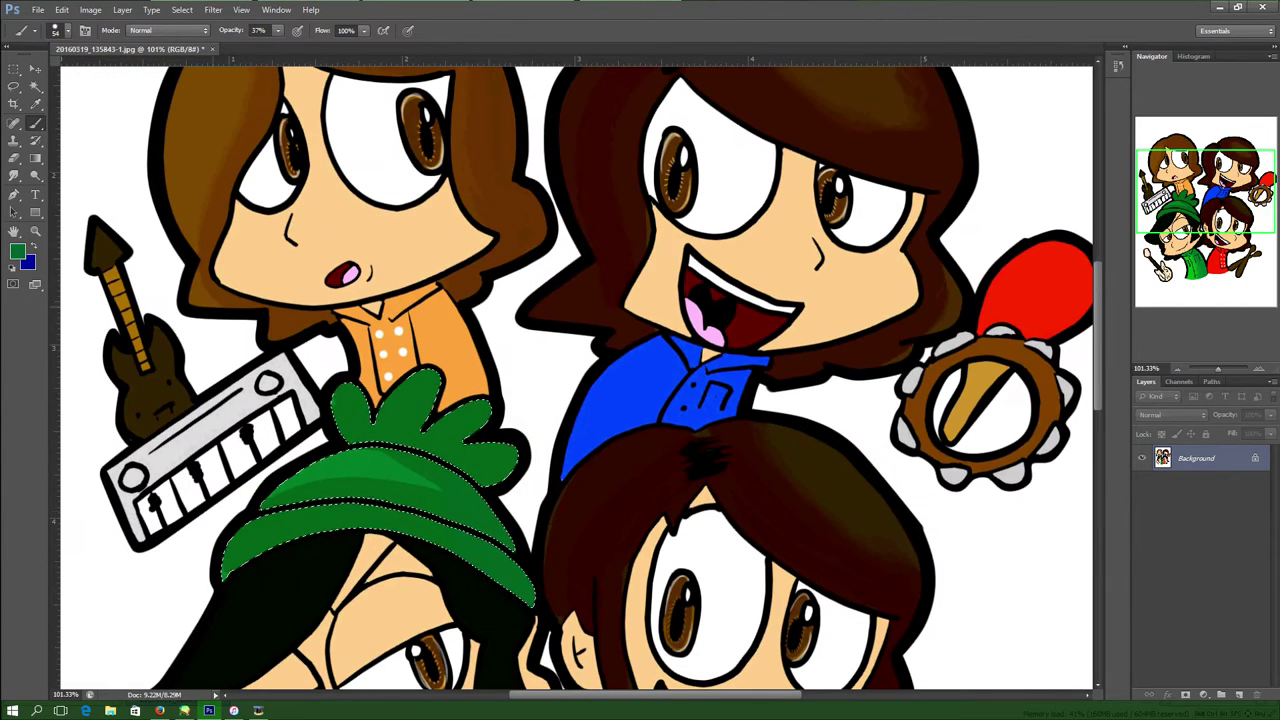
{"action": "left_click", "coordinate": [35, 104]}
{"action": "left_click", "coordinate": [400, 467]}
{"action": "left_click", "coordinate": [18, 251]}
{"action": "left_click", "coordinate": [222, 145]}
{"action": "left_click", "coordinate": [377, 81]}
{"action": "left_click", "coordinate": [35, 123]}
{"action": "left_click_drag", "start_coordinate": [524, 592], "coordinate": [428, 526]}
{"action": "left_click_drag", "start_coordinate": [505, 538], "coordinate": [438, 470]}
{"action": "key", "text": "ctrl+z"}
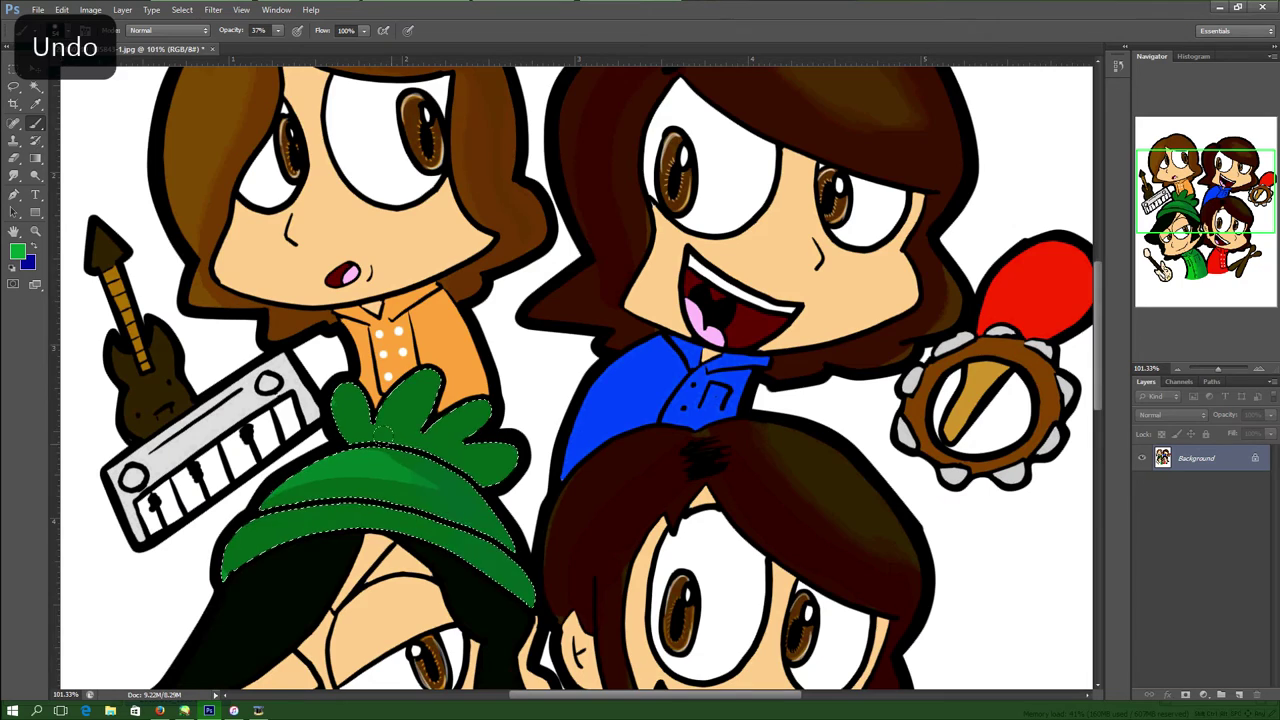
Select the lower-right character's red shirt, including its collar, with the Magic Wand.
{"action": "scroll", "coordinate": [600, 450], "scroll_direction": "down", "scroll_amount": 3}
{"action": "key", "text": "w"}
{"action": "left_click", "coordinate": [680, 467]}
{"action": "left_click", "coordinate": [696, 488], "text": "shift"}
{"action": "left_click", "coordinate": [665, 468], "text": "shift"}
Sample the shirt's red, choose a darker red and shade the red shirt at 37% opacity.
{"action": "left_click", "coordinate": [35, 104]}
{"action": "left_click", "coordinate": [640, 540]}
{"action": "left_click", "coordinate": [18, 251]}
{"action": "left_click", "coordinate": [229, 124]}
{"action": "left_click", "coordinate": [377, 81]}
{"action": "left_click", "coordinate": [35, 123]}
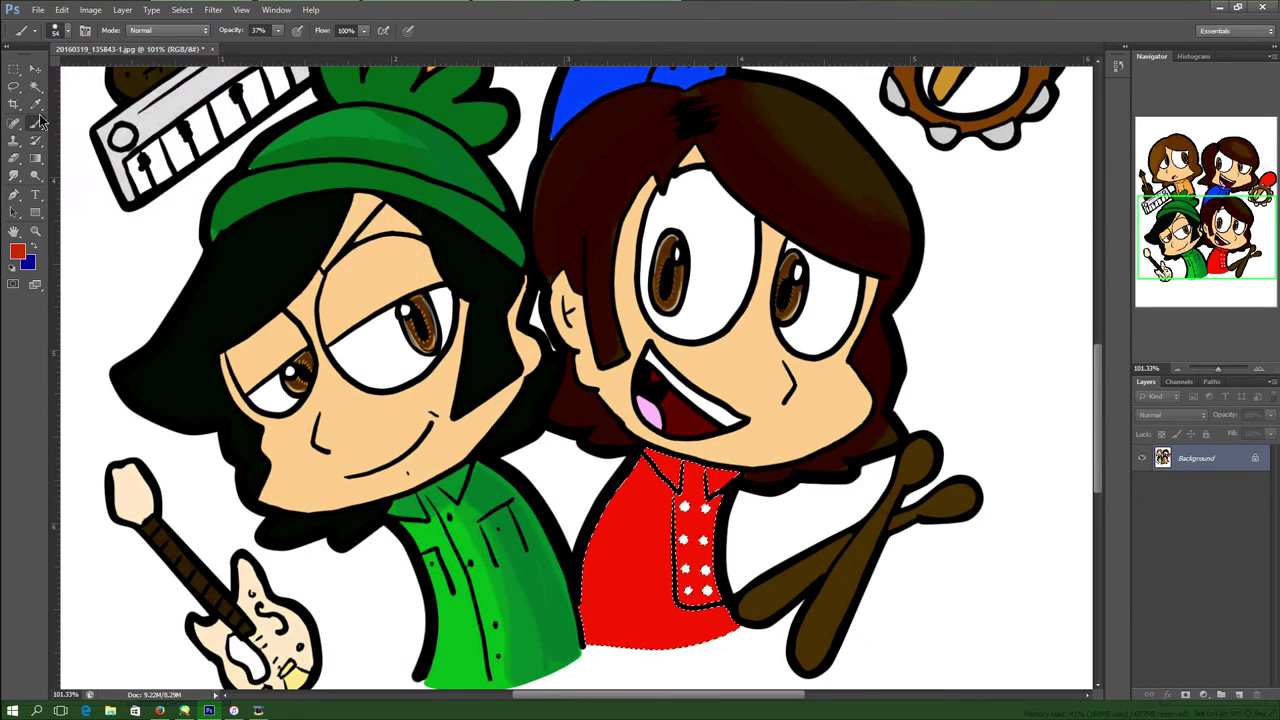
{"action": "mouse_move", "coordinate": [650, 470]}
{"action": "left_mouse_down"}
{"action": "mouse_move", "coordinate": [600, 630]}
{"action": "mouse_move", "coordinate": [625, 630]}
{"action": "left_mouse_up"}
{"action": "left_click_drag", "start_coordinate": [665, 490], "coordinate": [655, 620]}
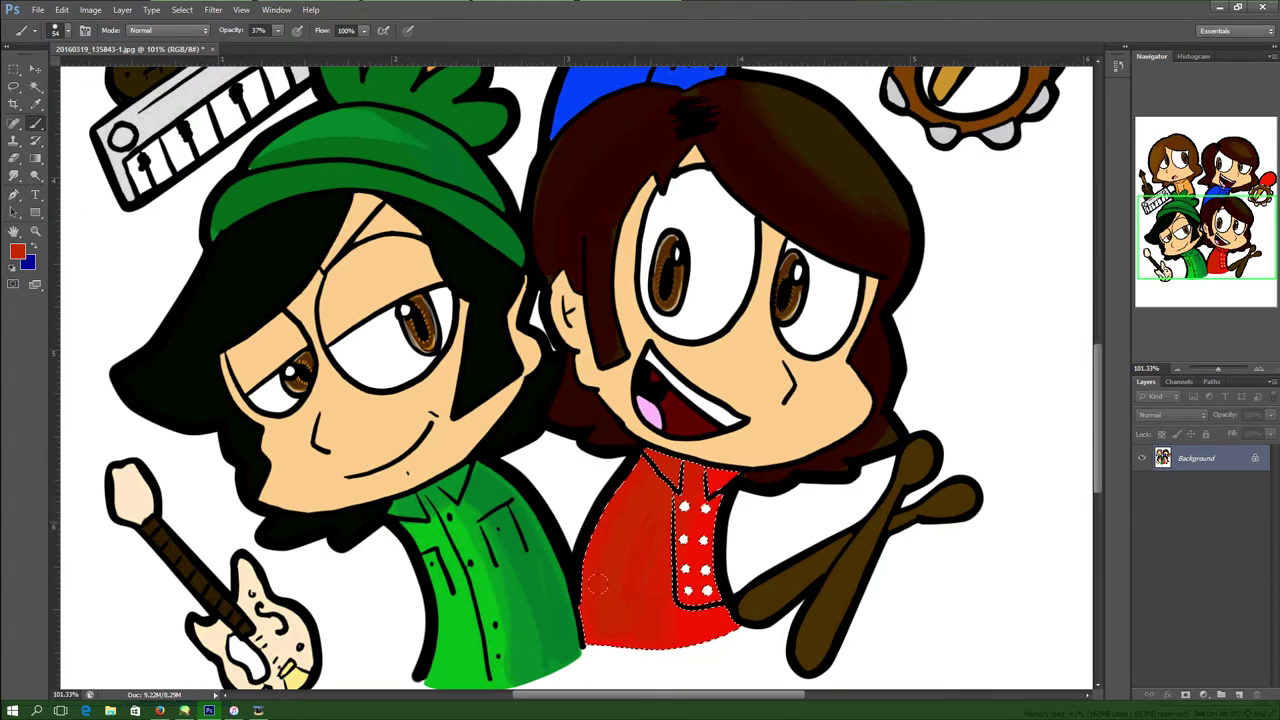
Select the upper-right character's blue shirt and shade it with a darker blue at 37% opacity.
{"action": "scroll", "coordinate": [580, 380], "scroll_direction": "up", "scroll_amount": 5}
{"action": "key", "text": "w"}
{"action": "left_click", "coordinate": [685, 372]}
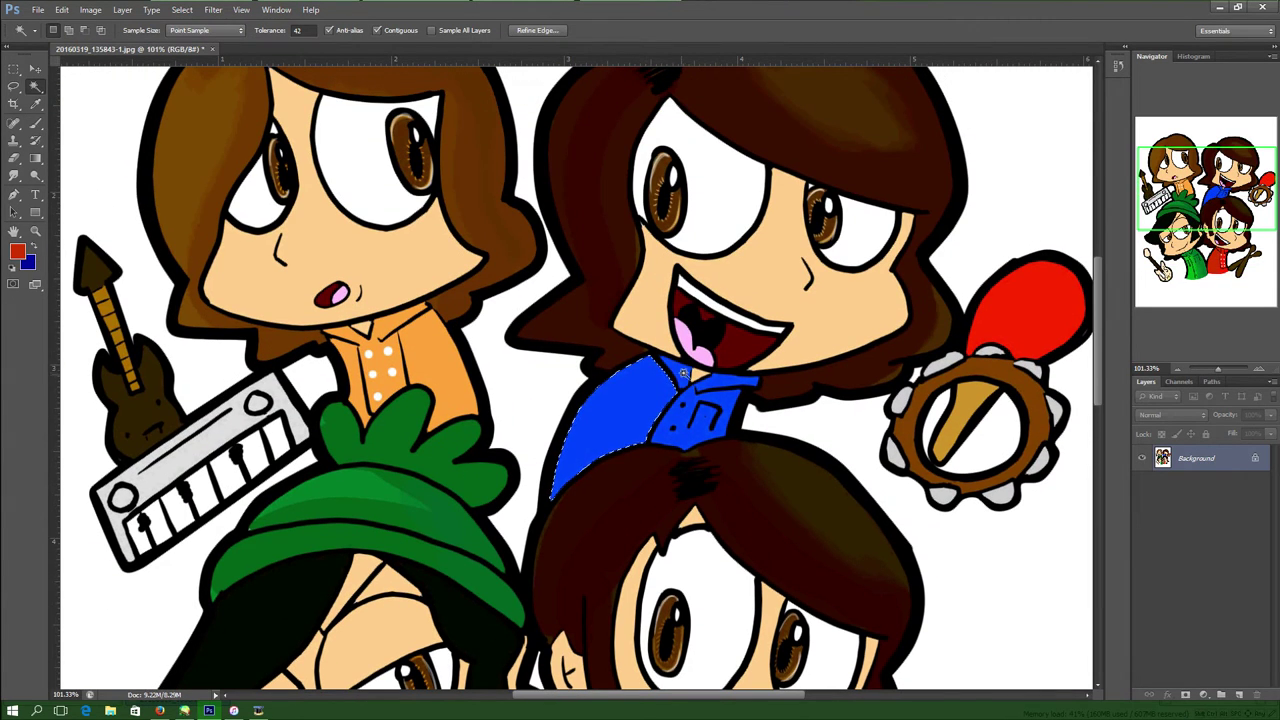
{"action": "left_click", "coordinate": [35, 104]}
{"action": "left_click", "coordinate": [618, 415]}
{"action": "left_click", "coordinate": [18, 251]}
{"action": "left_click", "coordinate": [229, 121]}
{"action": "left_click", "coordinate": [377, 81]}
{"action": "left_click", "coordinate": [37, 122]}
{"action": "mouse_move", "coordinate": [586, 423]}
{"action": "left_mouse_down"}
{"action": "mouse_move", "coordinate": [566, 455]}
{"action": "mouse_move", "coordinate": [665, 385]}
{"action": "left_mouse_up"}
Select the upper-left character's orange shirt and shade it with a deeper orange at 37% opacity.
{"action": "mouse_move", "coordinate": [408, 304]}
{"action": "left_mouse_down"}
{"action": "mouse_move", "coordinate": [438, 332]}
{"action": "mouse_move", "coordinate": [424, 348]}
{"action": "left_mouse_up"}
{"action": "key", "text": "w"}
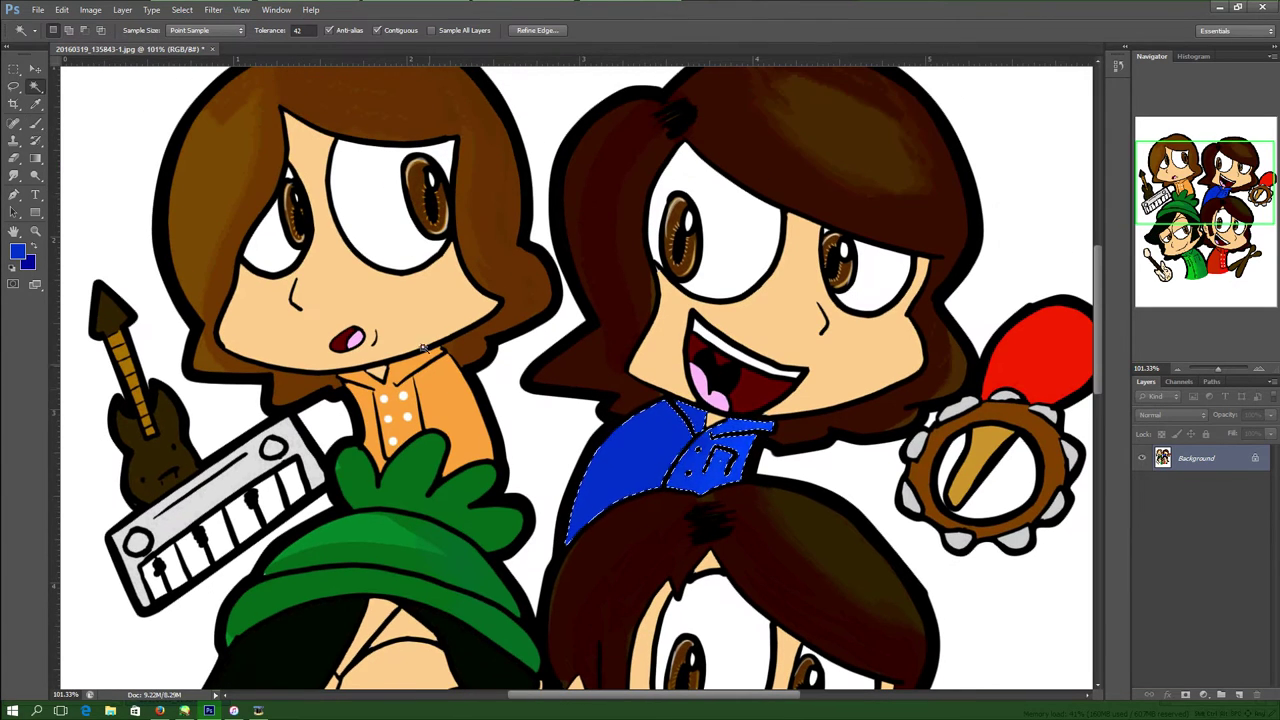
{"action": "left_click", "coordinate": [35, 104]}
{"action": "left_click", "coordinate": [432, 396]}
{"action": "left_click", "coordinate": [18, 251]}
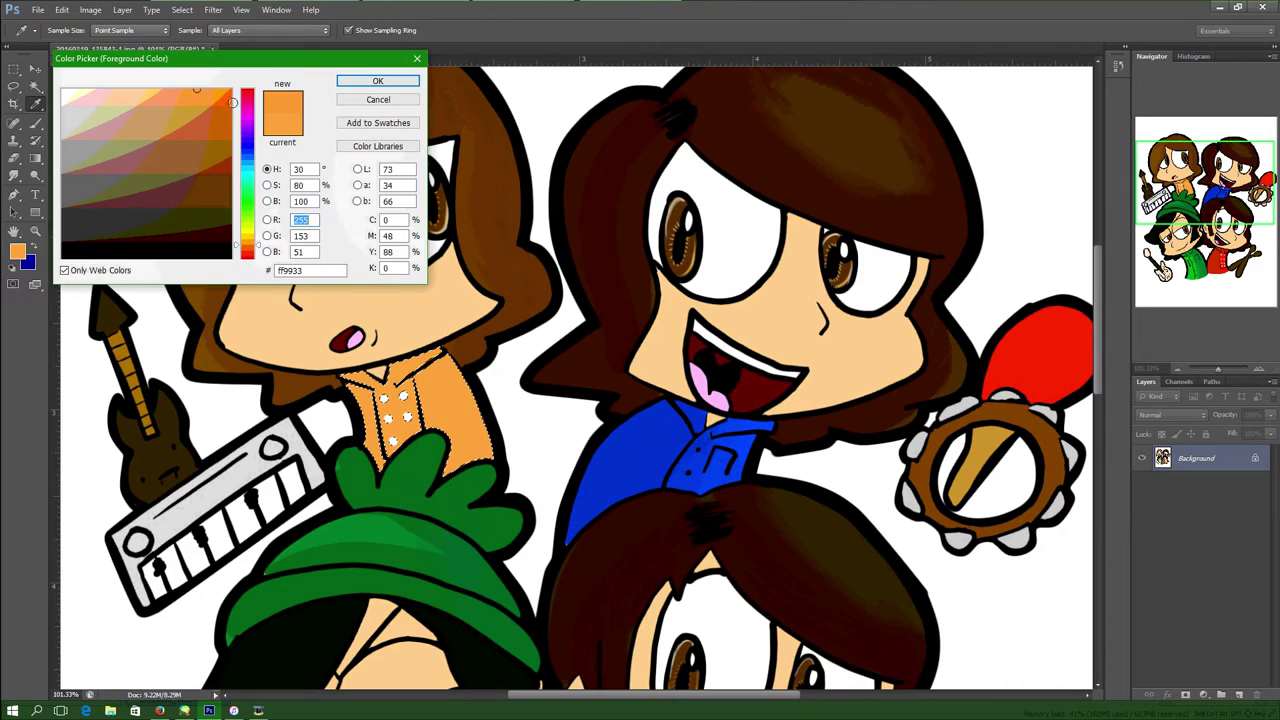
{"action": "left_click", "coordinate": [229, 110]}
{"action": "left_click", "coordinate": [377, 81]}
{"action": "left_click", "coordinate": [36, 122]}
{"action": "mouse_move", "coordinate": [450, 365]}
{"action": "left_mouse_down"}
{"action": "mouse_move", "coordinate": [480, 440]}
{"action": "mouse_move", "coordinate": [410, 380]}
{"action": "mouse_move", "coordinate": [360, 395]}
{"action": "left_mouse_up"}
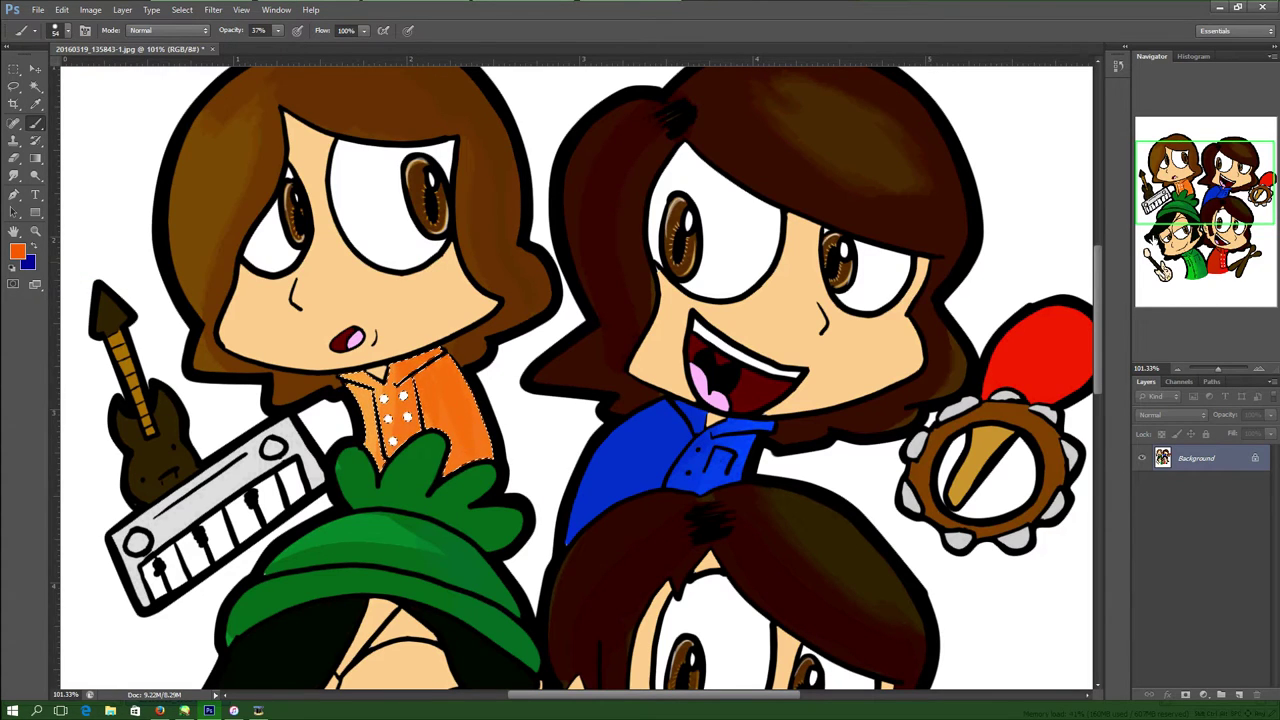
Reselect the blue shirt and add deeper shading to it with the colour 003399.
{"action": "left_click", "coordinate": [36, 87]}
{"action": "left_click", "coordinate": [655, 435]}
{"action": "left_click", "coordinate": [688, 413]}
{"action": "left_click", "coordinate": [18, 251]}
{"action": "left_click", "coordinate": [243, 160]}
{"action": "left_click", "coordinate": [228, 161]}
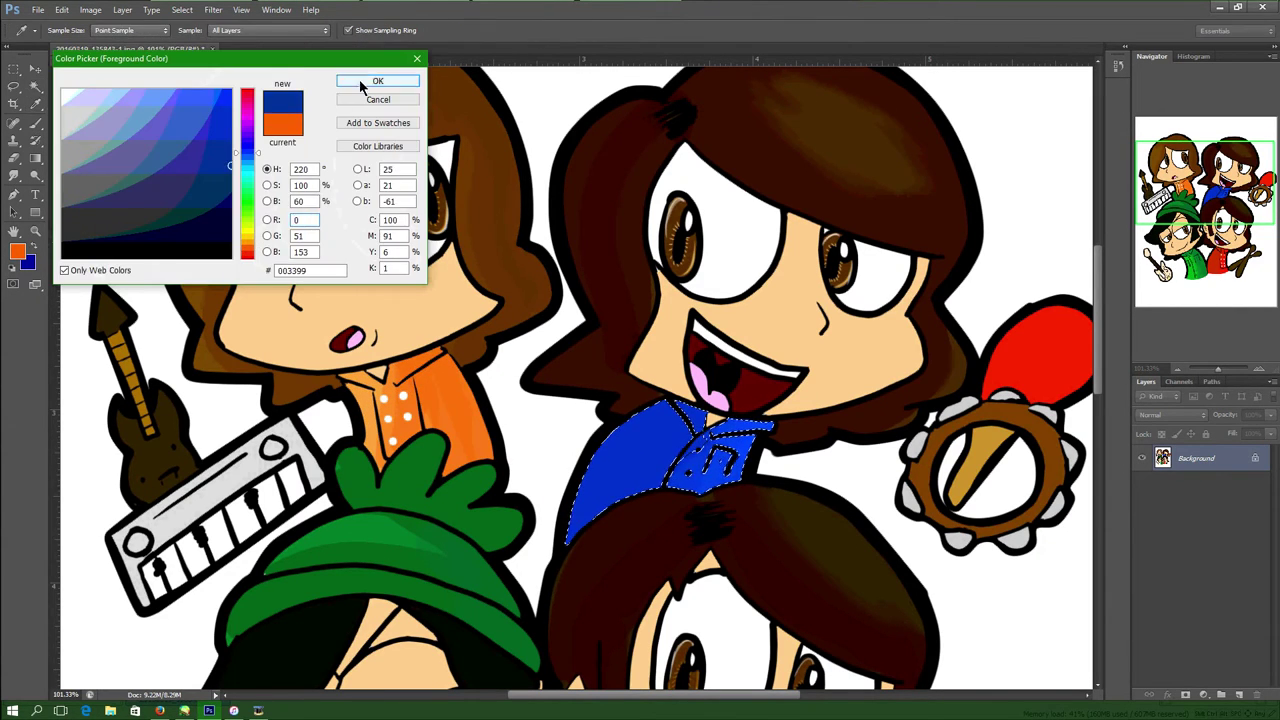
{"action": "left_click", "coordinate": [366, 84]}
{"action": "left_click", "coordinate": [36, 123]}
Reselect the red shirt and brush dark red shading over its body and collar.
{"action": "scroll", "coordinate": [588, 500], "scroll_direction": "down", "scroll_amount": 5}
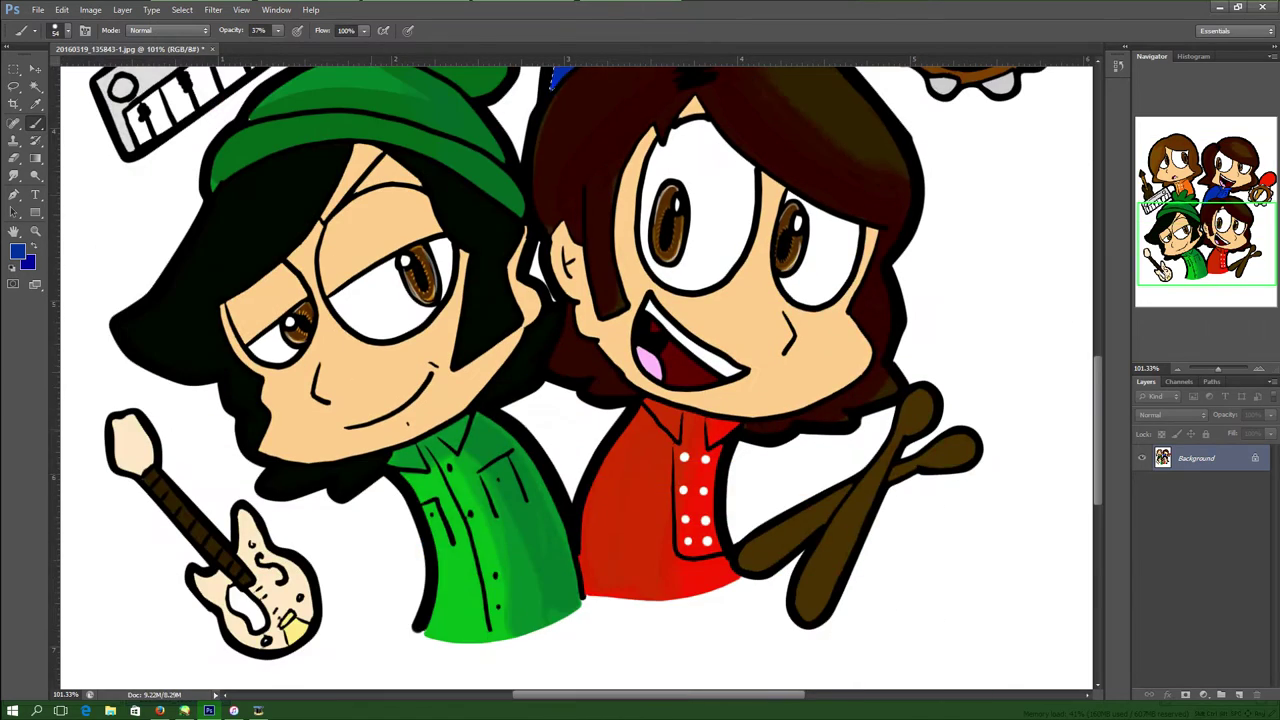
{"action": "key", "text": "w"}
{"action": "left_click", "coordinate": [708, 460]}
{"action": "left_click", "coordinate": [18, 251]}
{"action": "left_click", "coordinate": [243, 252]}
{"action": "left_click", "coordinate": [243, 257]}
{"action": "left_click", "coordinate": [380, 83]}
{"action": "left_click", "coordinate": [36, 123]}
{"action": "left_click_drag", "start_coordinate": [644, 408], "coordinate": [600, 566]}
{"action": "left_click_drag", "start_coordinate": [717, 428], "coordinate": [717, 452]}
Select the skin areas of all four characters with the Magic Wand.
{"action": "mouse_move", "coordinate": [1207, 243]}
{"action": "left_mouse_down"}
{"action": "mouse_move", "coordinate": [1206, 170]}
{"action": "mouse_move", "coordinate": [1203, 187]}
{"action": "left_mouse_up"}
{"action": "left_click", "coordinate": [36, 87]}
{"action": "left_click", "coordinate": [330, 225]}
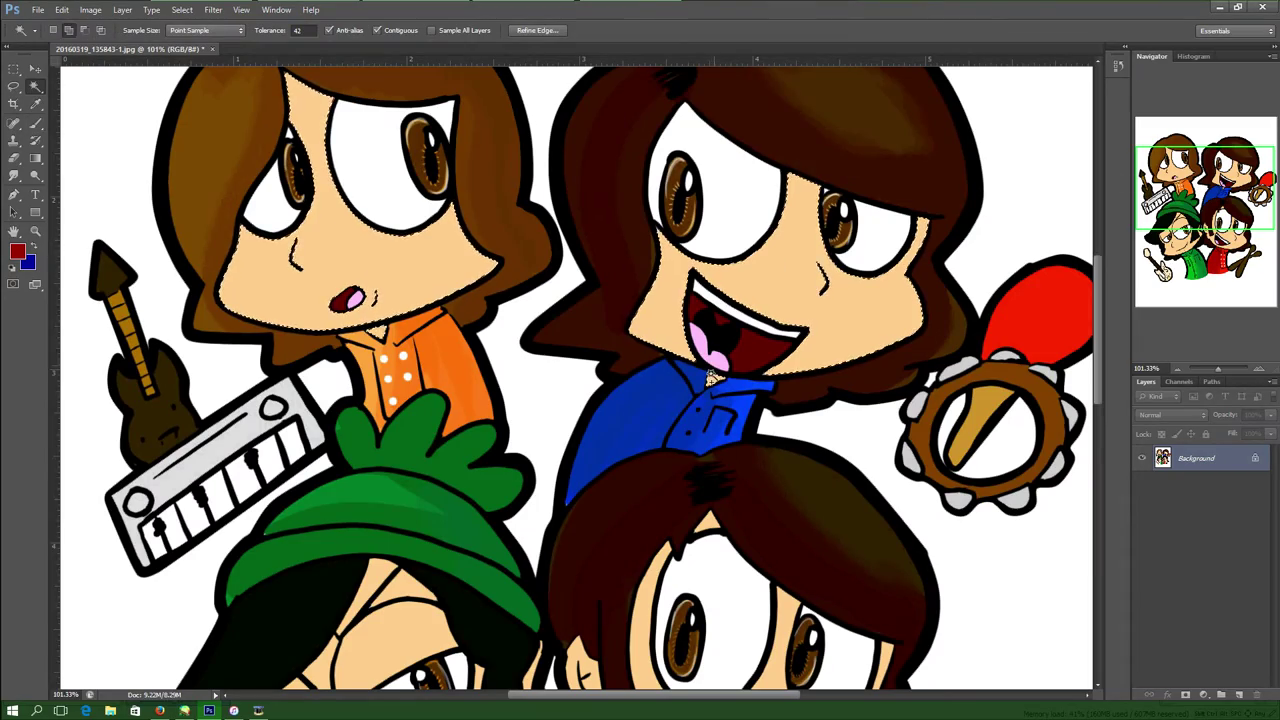
{"action": "scroll", "coordinate": [710, 378], "scroll_direction": "down", "scroll_amount": 4}
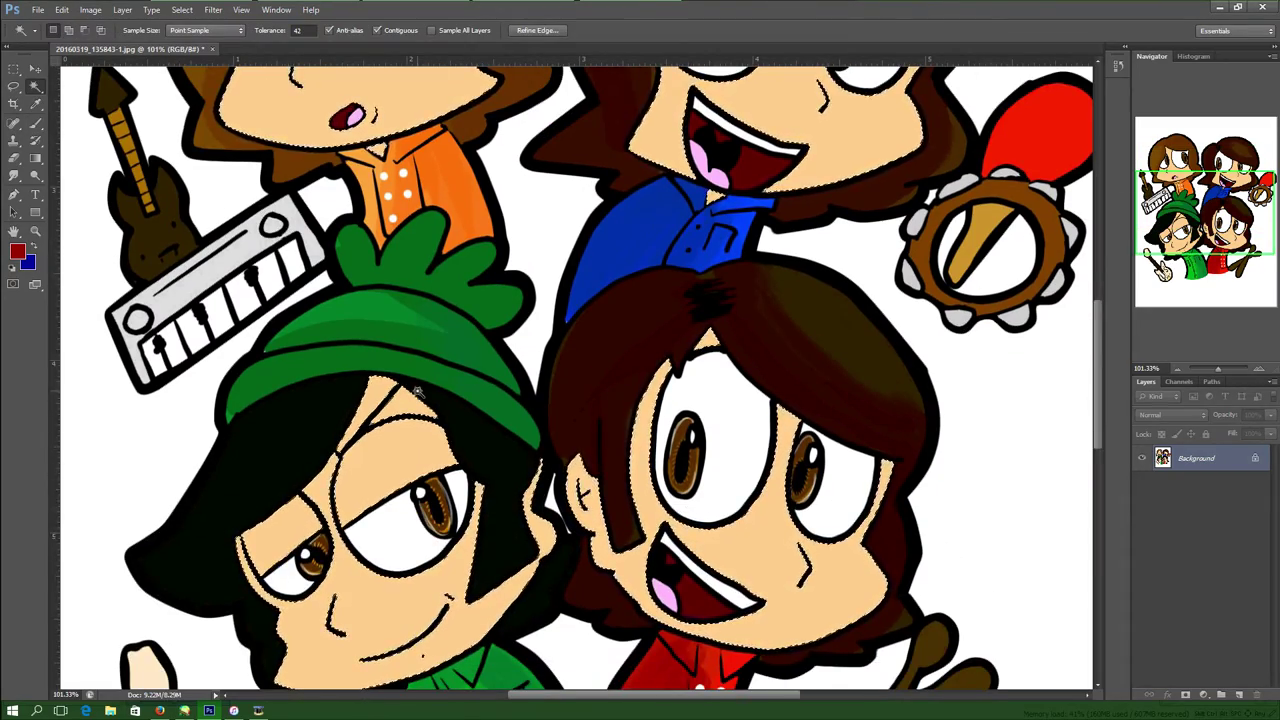
{"action": "scroll", "coordinate": [537, 538], "scroll_direction": "up", "scroll_amount": 4}
Shade the upper-left character's face with the darker skin tone cc9966 at 26% opacity and smudge the shading.
{"action": "key", "text": "i"}
{"action": "left_click", "coordinate": [263, 264]}
{"action": "left_click", "coordinate": [17, 251]}
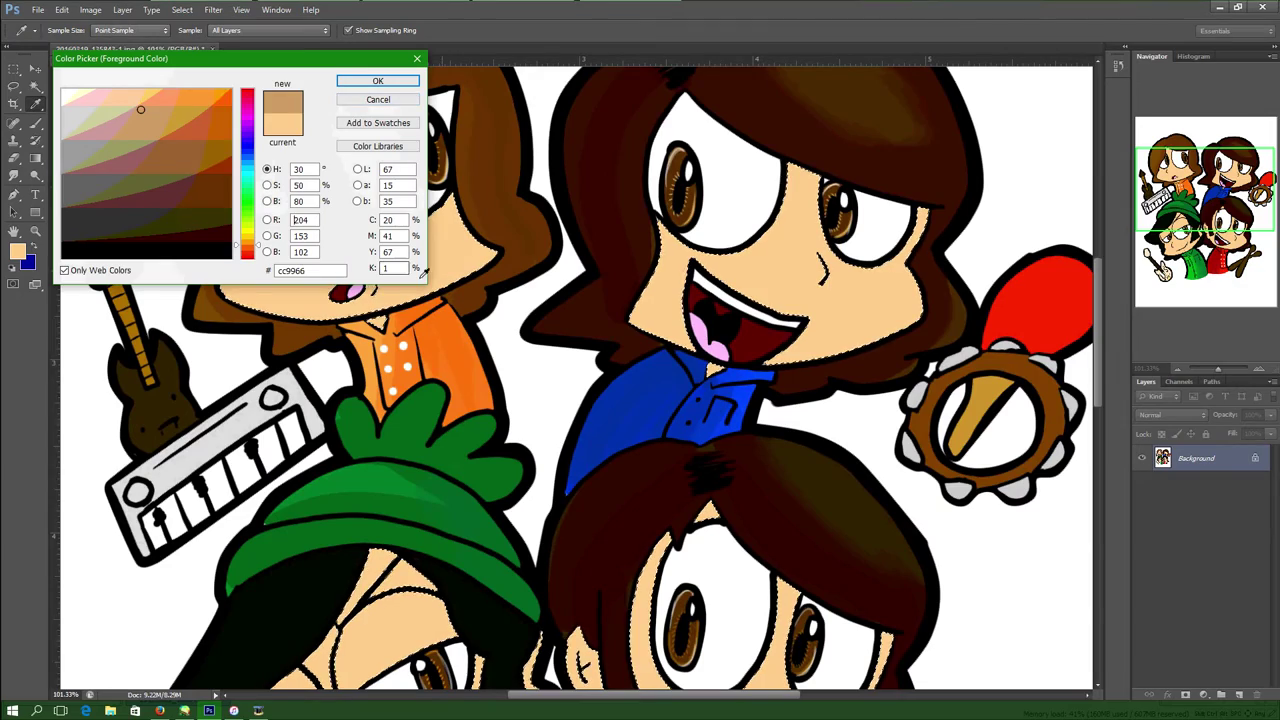
{"action": "mouse_move", "coordinate": [146, 91]}
{"action": "left_mouse_down"}
{"action": "mouse_move", "coordinate": [160, 93]}
{"action": "mouse_move", "coordinate": [153, 117]}
{"action": "left_mouse_up"}
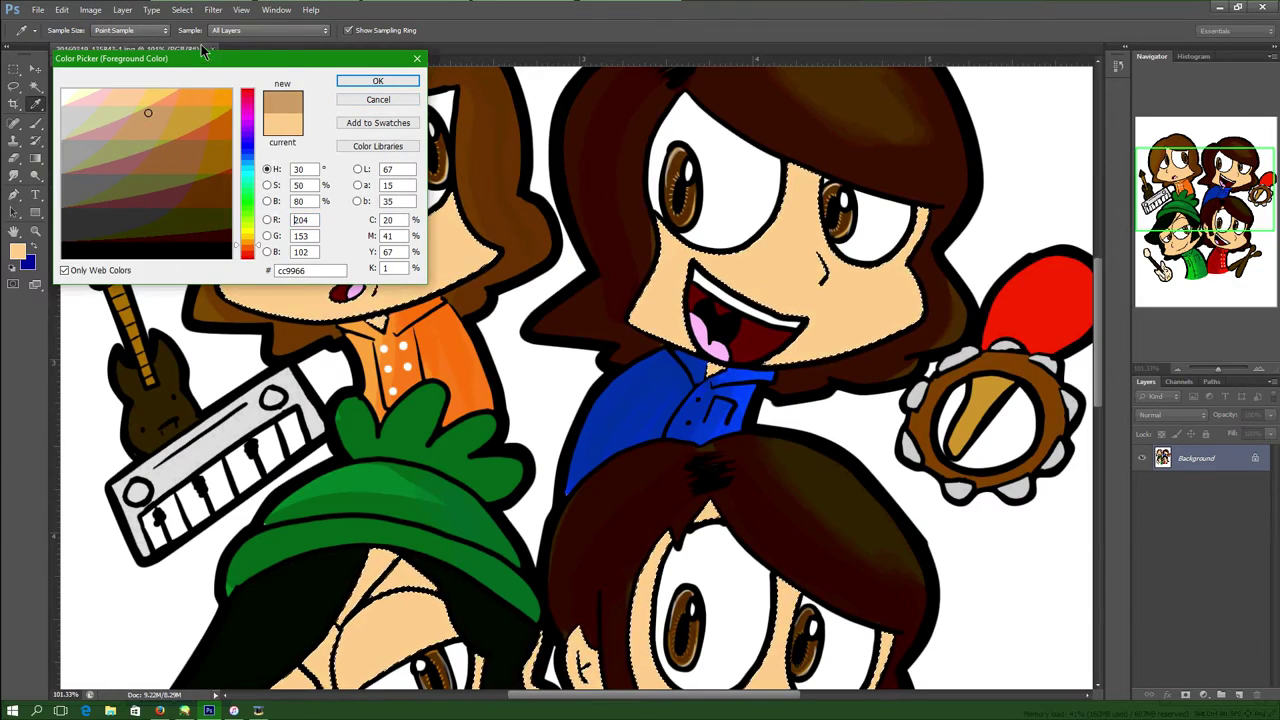
{"action": "left_click", "coordinate": [378, 82]}
{"action": "key", "text": "b"}
{"action": "left_click", "coordinate": [279, 32]}
{"action": "left_click_drag", "start_coordinate": [278, 45], "coordinate": [270, 46]}
{"action": "left_click_drag", "start_coordinate": [1161, 152], "coordinate": [1162, 142]}
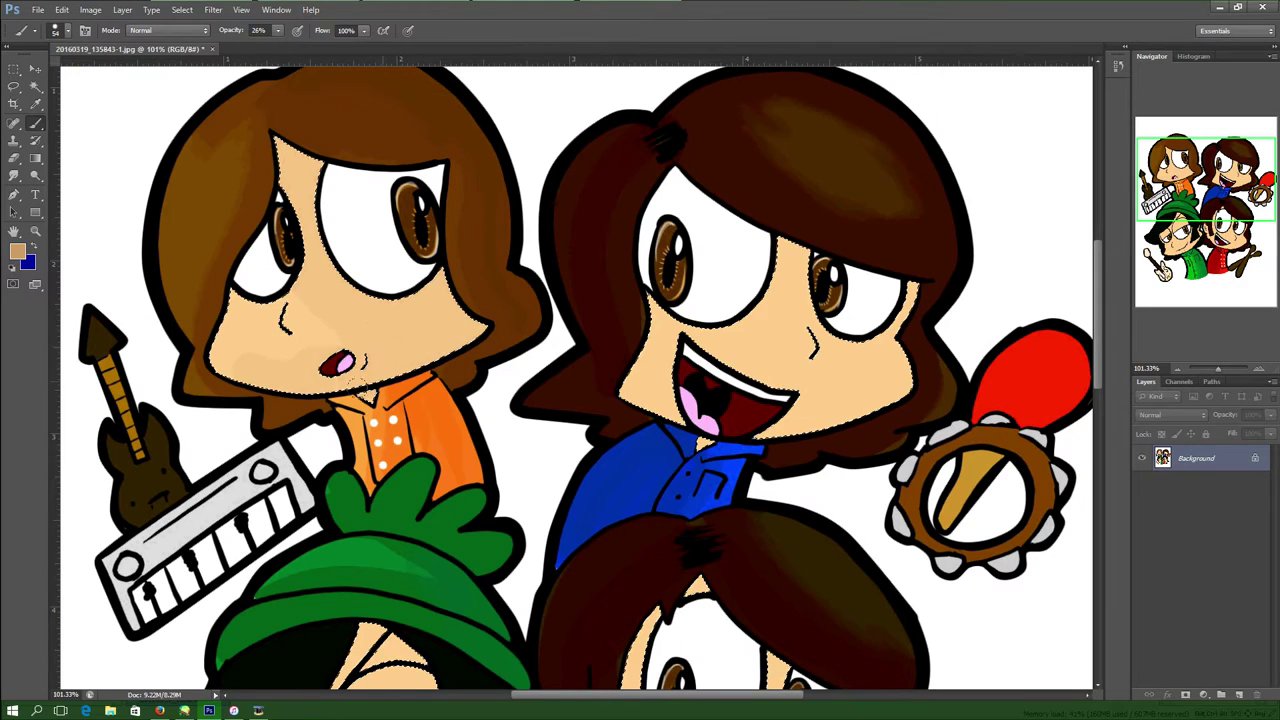
{"action": "left_click_drag", "start_coordinate": [215, 368], "coordinate": [340, 388]}
{"action": "key", "text": "r"}
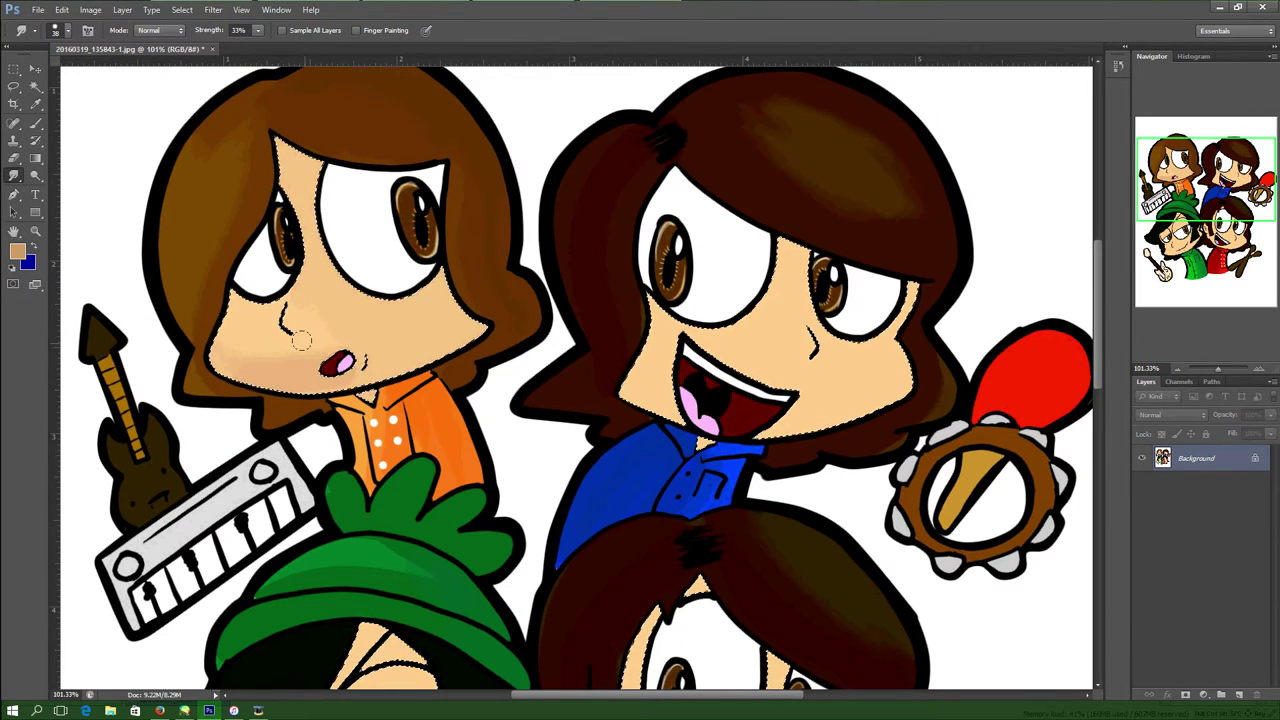
Brush the same darker skin tone onto the upper-right character's face and blend it with the Smudge tool.
{"action": "left_click", "coordinate": [36, 125]}
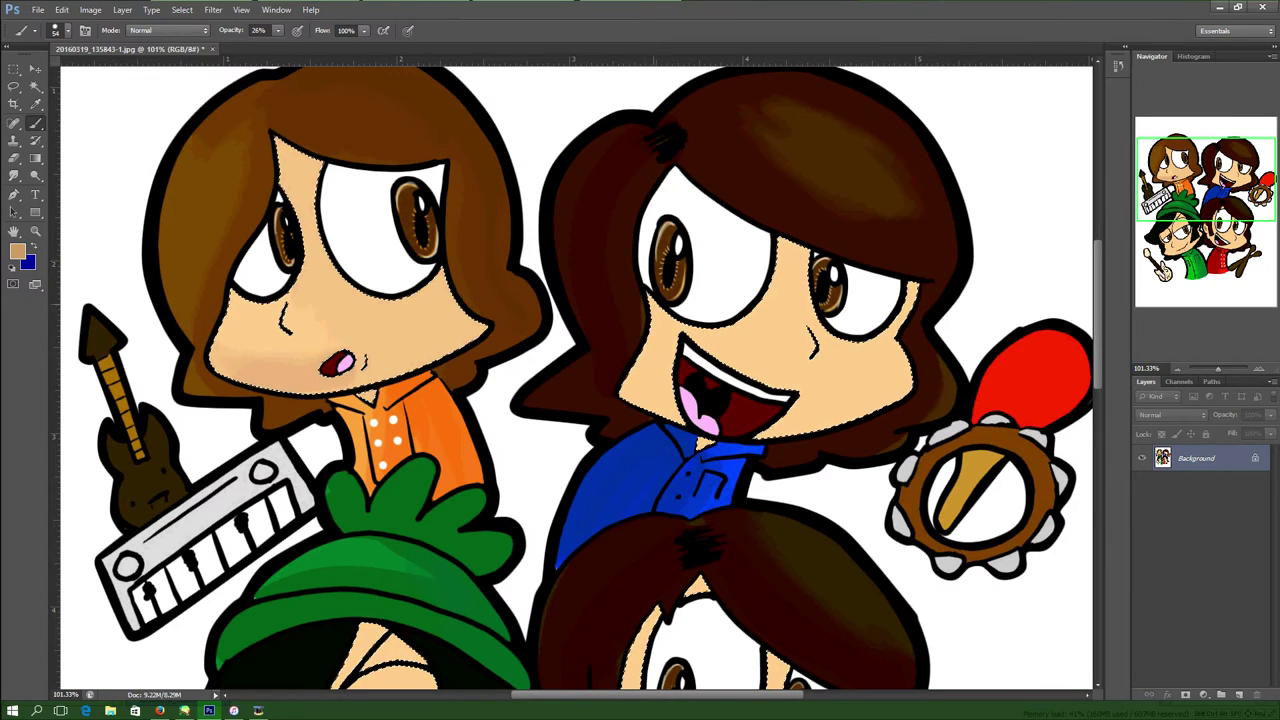
{"action": "left_click_drag", "start_coordinate": [660, 695], "coordinate": [662, 695]}
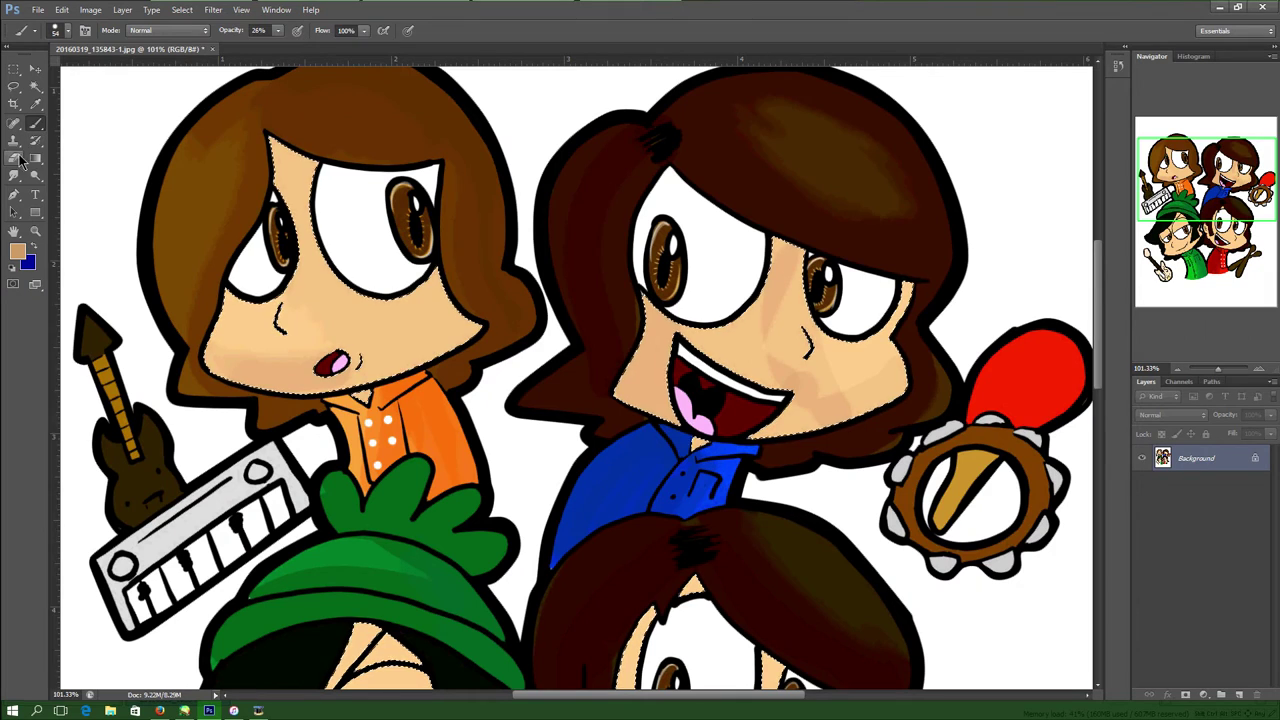
{"action": "key", "text": "r"}
{"action": "left_click_drag", "start_coordinate": [780, 344], "coordinate": [845, 379]}
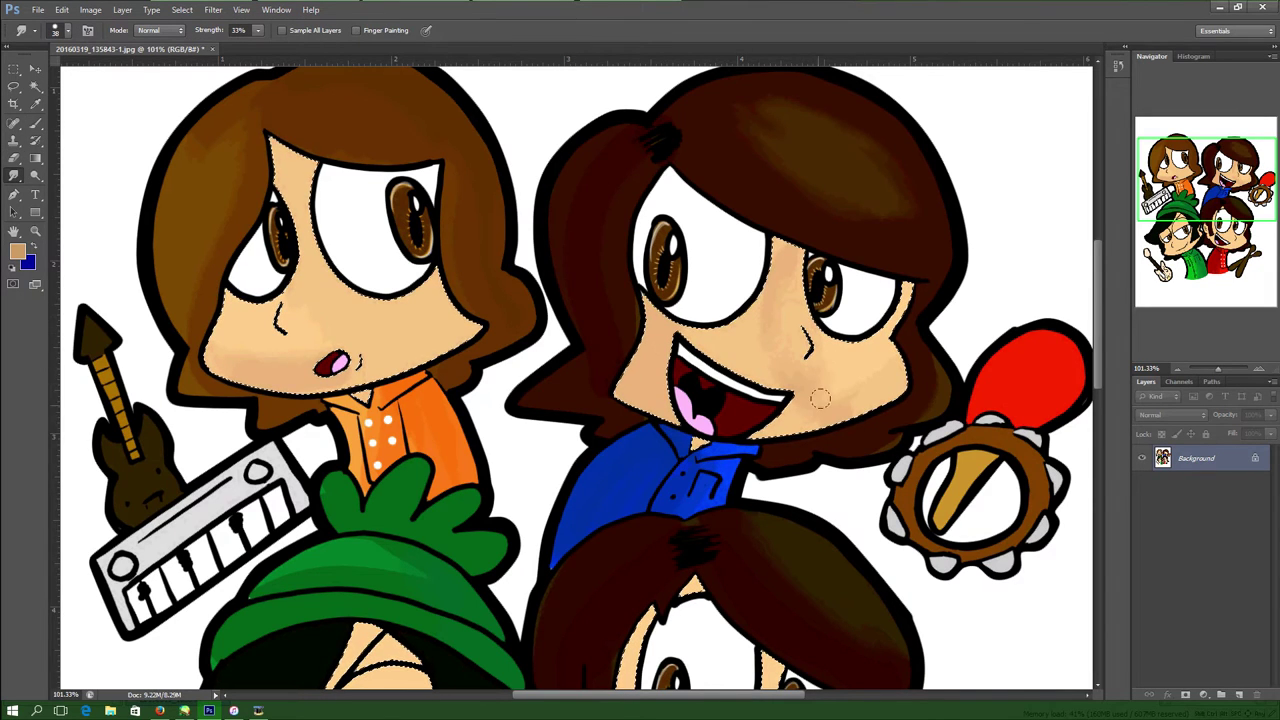
{"action": "key", "text": "ctrl+z"}
Shade the faces of the two lower characters with the darker skin tone and smudge the result.
{"action": "scroll", "coordinate": [828, 356], "scroll_direction": "down", "scroll_amount": 5}
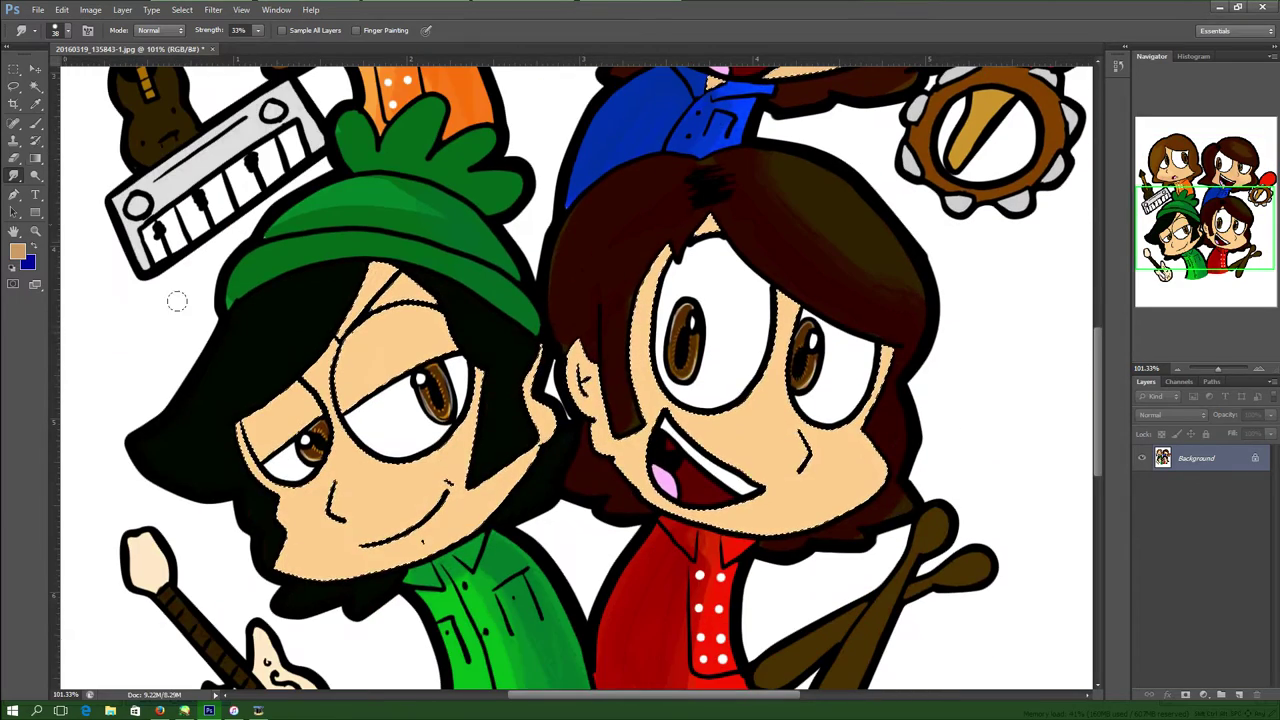
{"action": "key", "text": "b"}
{"action": "left_click_drag", "start_coordinate": [744, 516], "coordinate": [656, 496]}
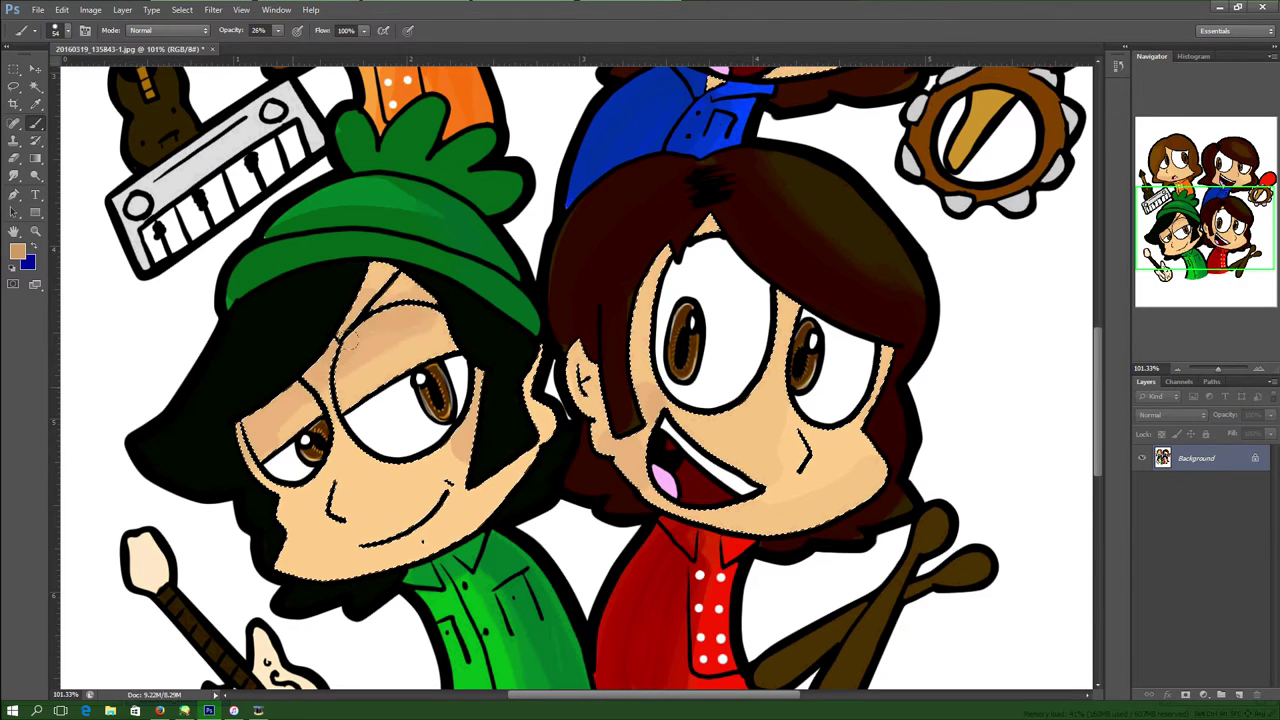
{"action": "key", "text": "r"}
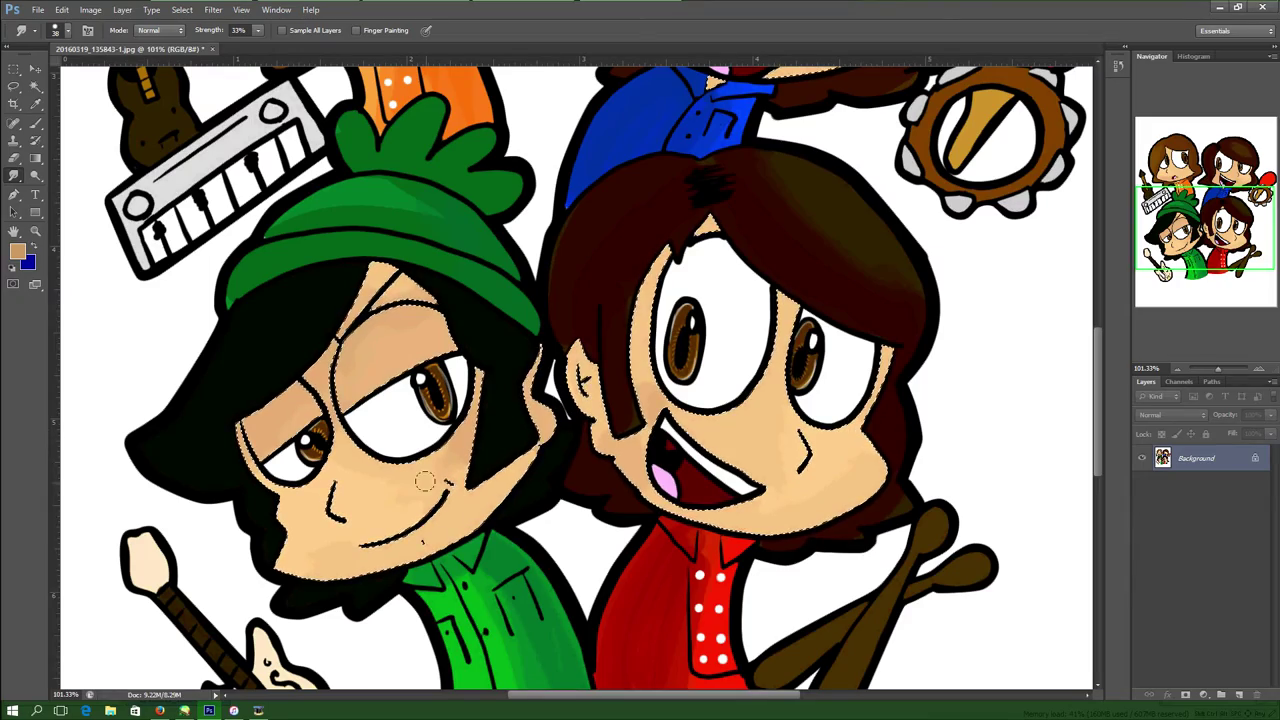
Select the red maraca head and brush dark red shading over its outer side.
{"action": "scroll", "coordinate": [880, 400], "scroll_direction": "up", "scroll_amount": 5}
{"action": "scroll", "coordinate": [1060, 268], "scroll_direction": "down", "scroll_amount": 3}
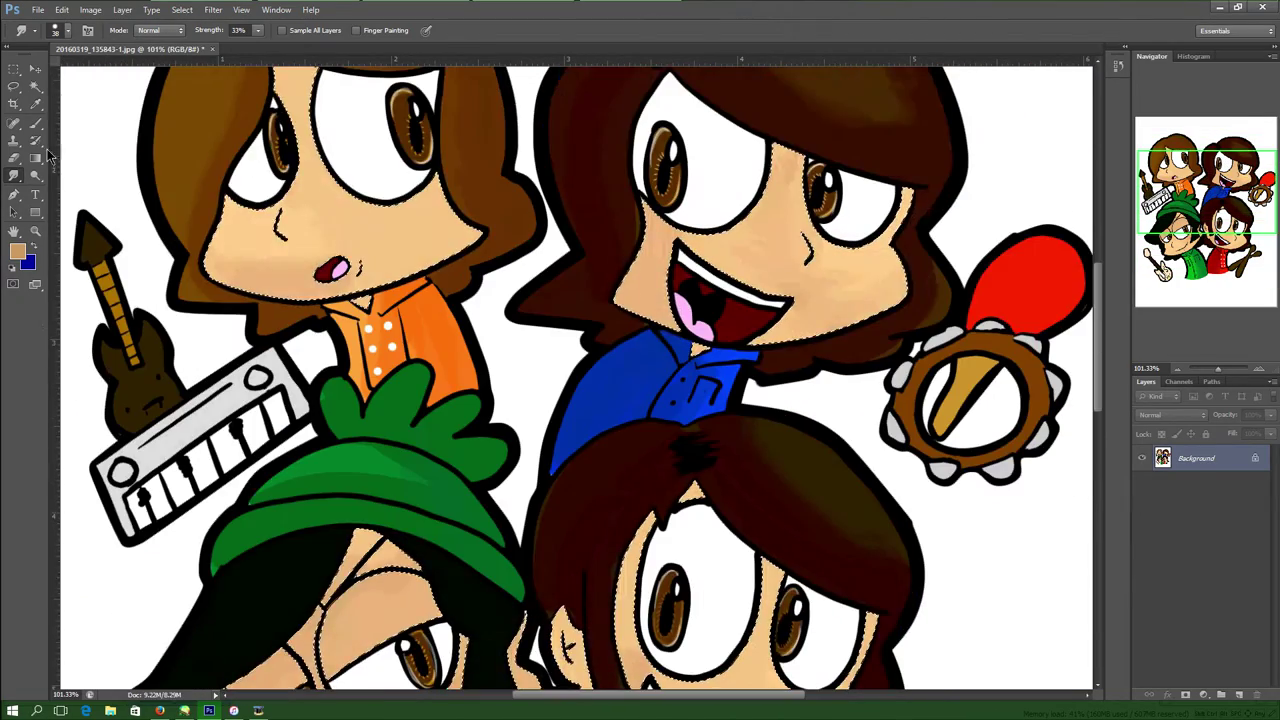
{"action": "key", "text": "w"}
{"action": "left_click", "coordinate": [1060, 268]}
{"action": "left_click", "coordinate": [18, 251]}
{"action": "left_click_drag", "start_coordinate": [247, 130], "coordinate": [259, 84]}
{"action": "left_click", "coordinate": [220, 155]}
{"action": "left_click", "coordinate": [377, 80]}
{"action": "left_click", "coordinate": [35, 123]}
{"action": "left_click_drag", "start_coordinate": [1058, 250], "coordinate": [1065, 257]}
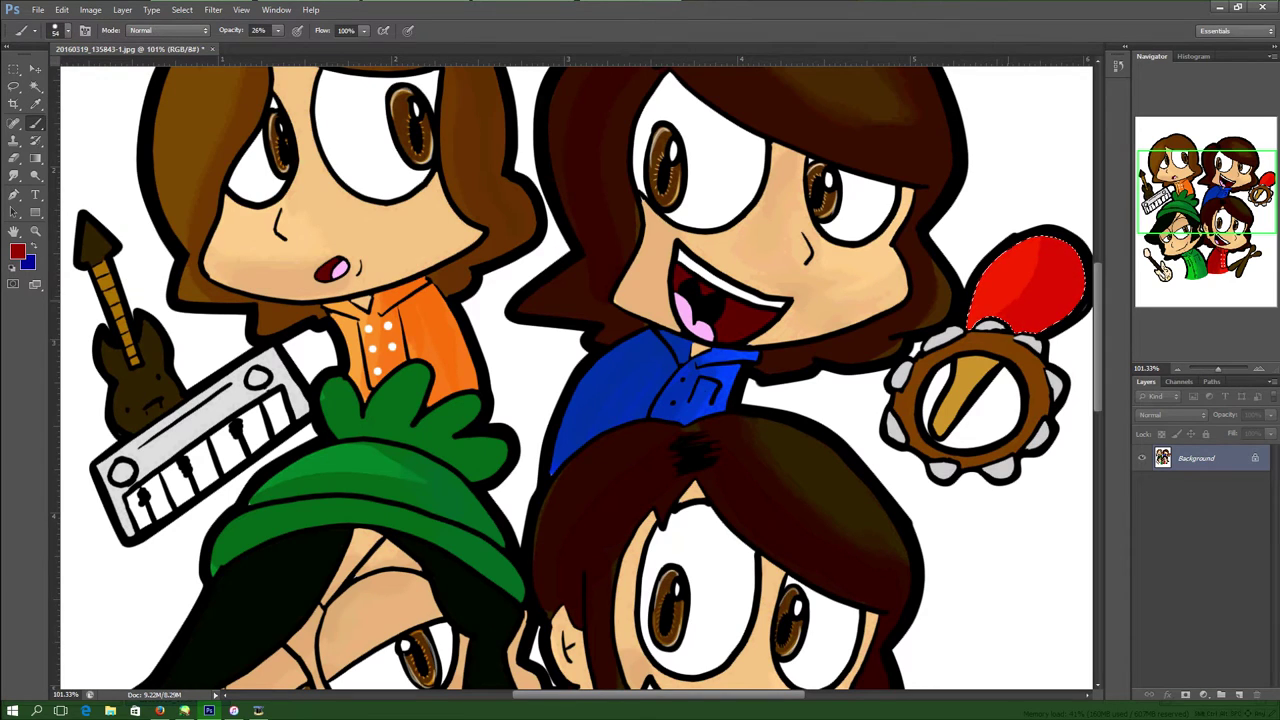
Select the tambourine's brown frame and shade it and the maraca handle with a very dark reddish brown.
{"action": "left_click", "coordinate": [36, 88]}
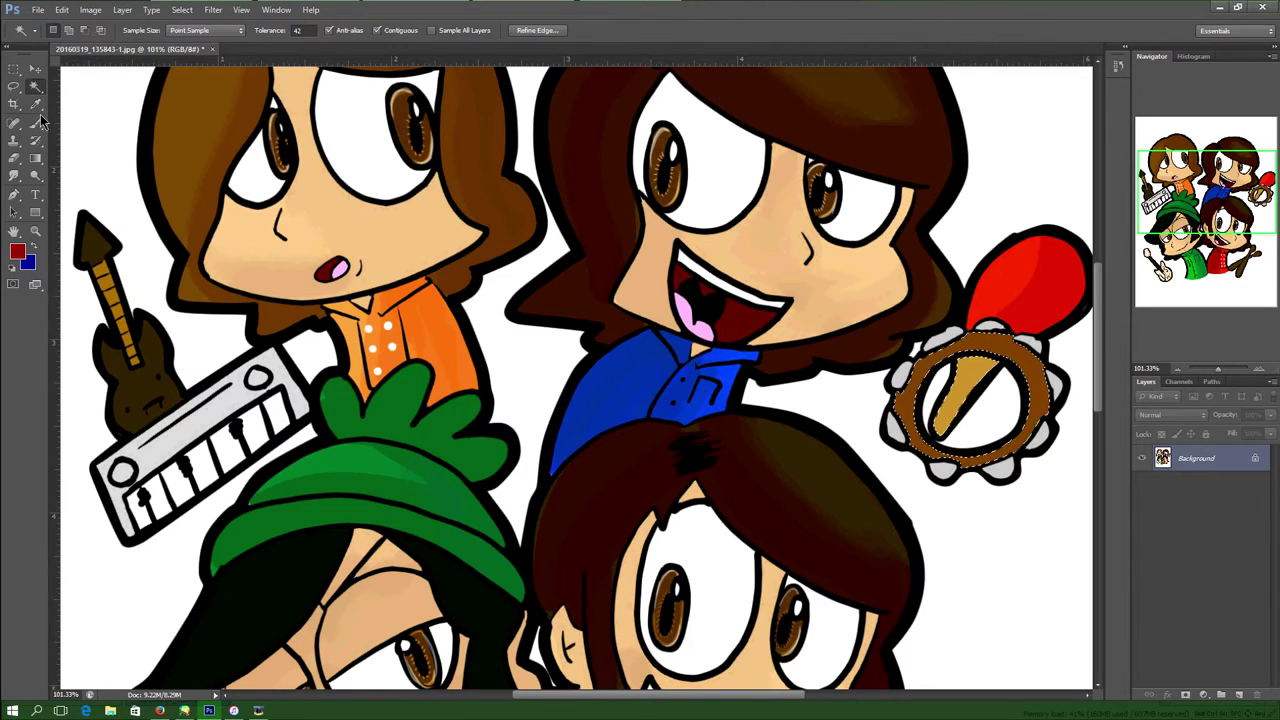
{"action": "key", "text": "i"}
{"action": "left_click", "coordinate": [966, 337]}
{"action": "left_click", "coordinate": [17, 251]}
{"action": "key", "text": "Return"}
{"action": "key", "text": "b"}
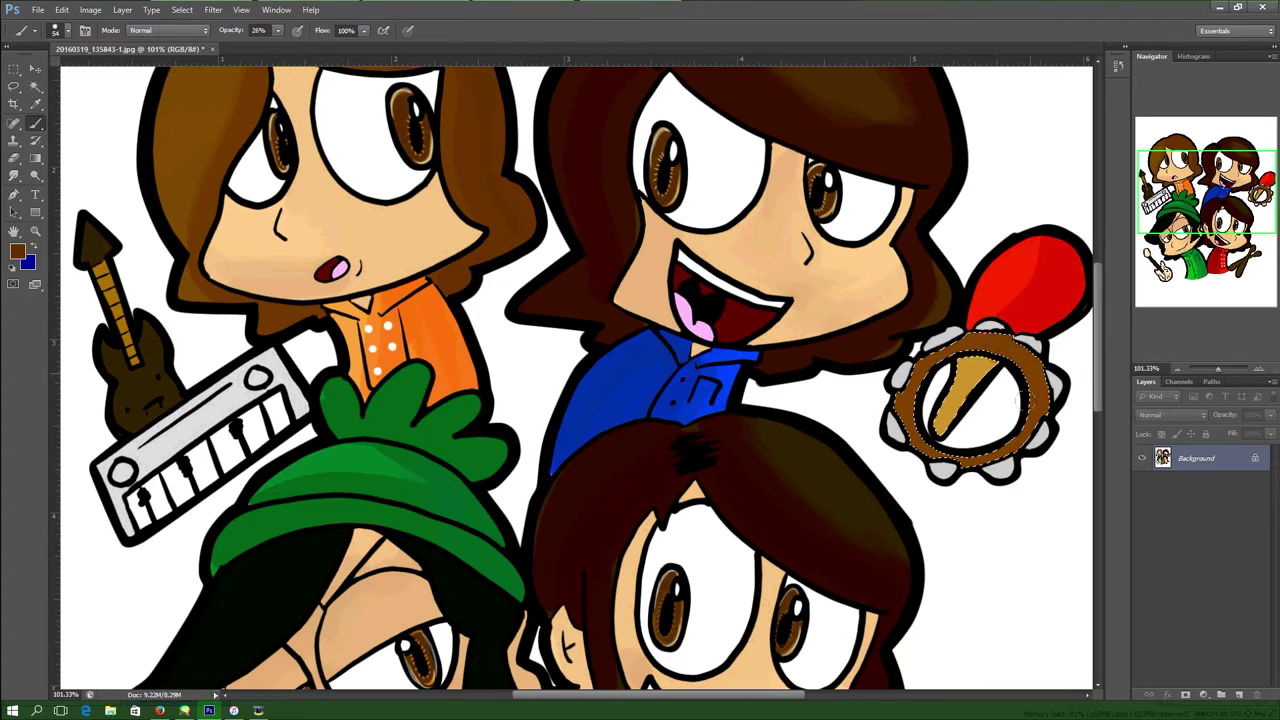
{"action": "left_click", "coordinate": [18, 251]}
{"action": "left_click", "coordinate": [215, 234]}
{"action": "key", "text": "Return"}
{"action": "mouse_move", "coordinate": [1034, 350]}
{"action": "left_mouse_down"}
{"action": "mouse_move", "coordinate": [985, 462]}
{"action": "mouse_move", "coordinate": [1032, 430]}
{"action": "left_mouse_up"}
{"action": "left_click_drag", "start_coordinate": [953, 380], "coordinate": [940, 430]}
Select the two brown drumsticks and shade them with the dark reddish brown at 26% opacity.
{"action": "scroll", "coordinate": [940, 425], "scroll_direction": "down", "scroll_amount": 8}
{"action": "left_click", "coordinate": [35, 86]}
{"action": "left_click", "coordinate": [803, 443]}
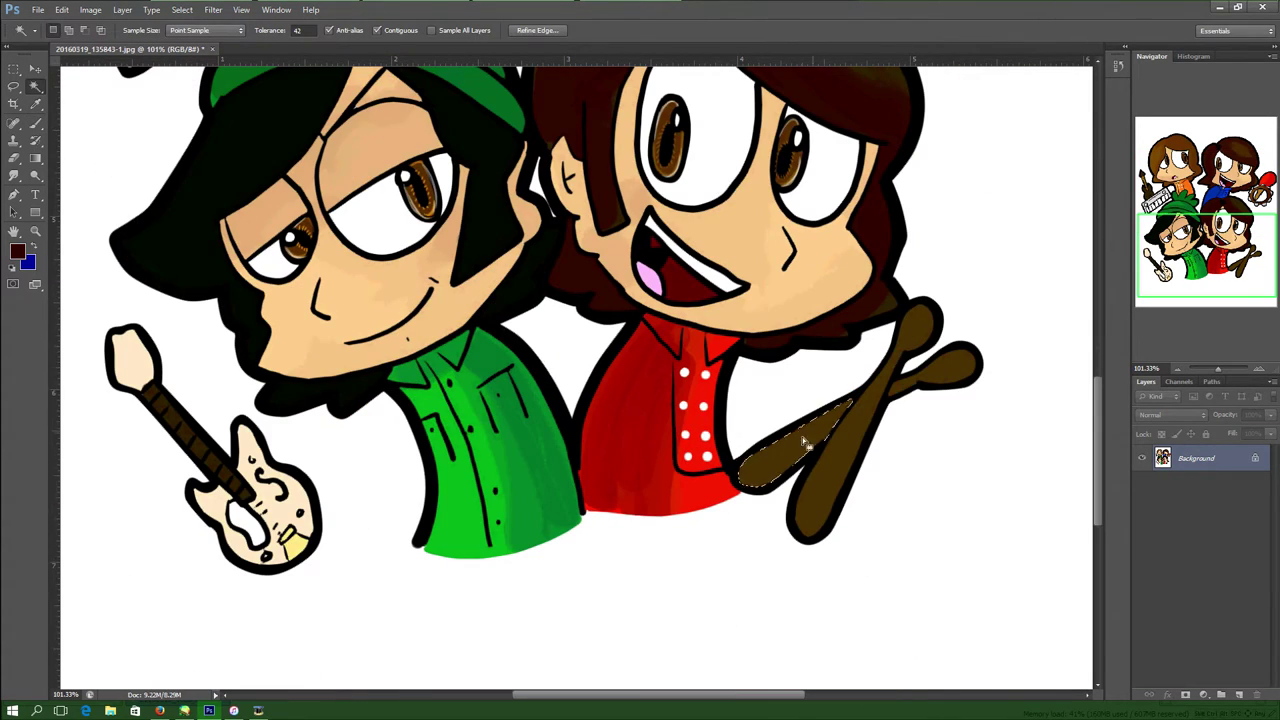
{"action": "left_click", "coordinate": [37, 124]}
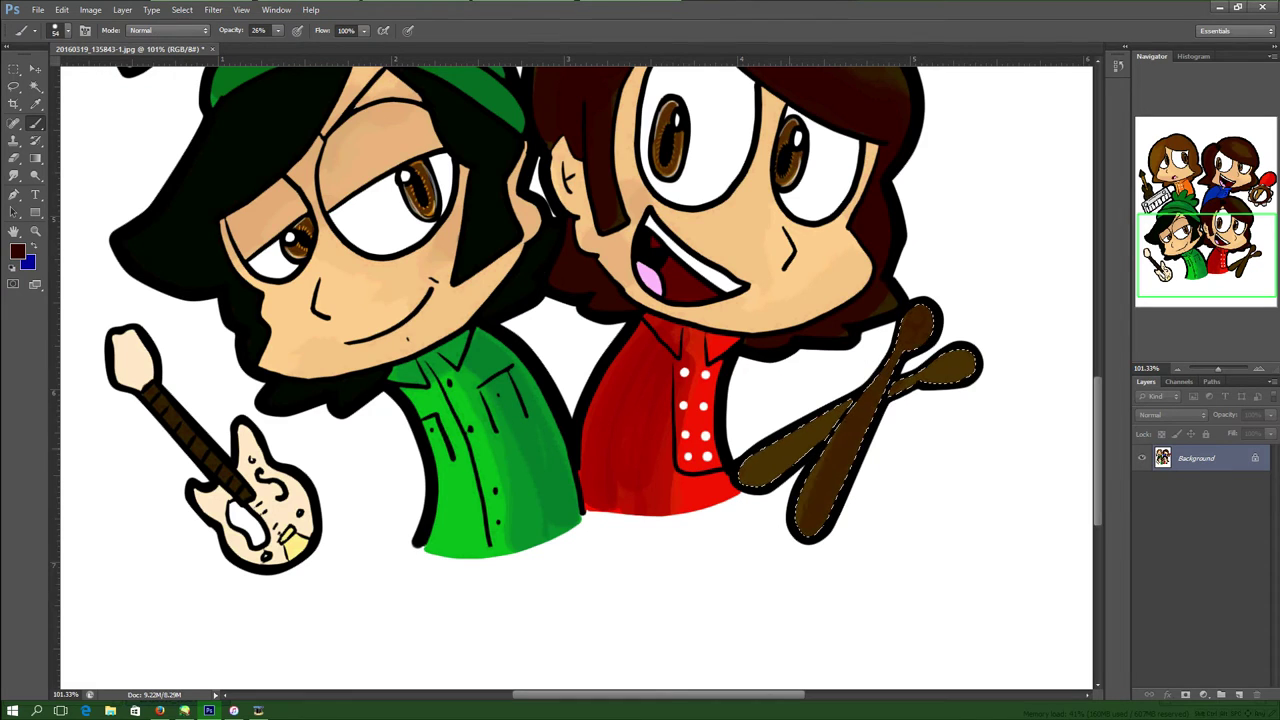
{"action": "left_click_drag", "start_coordinate": [958, 364], "coordinate": [762, 470]}
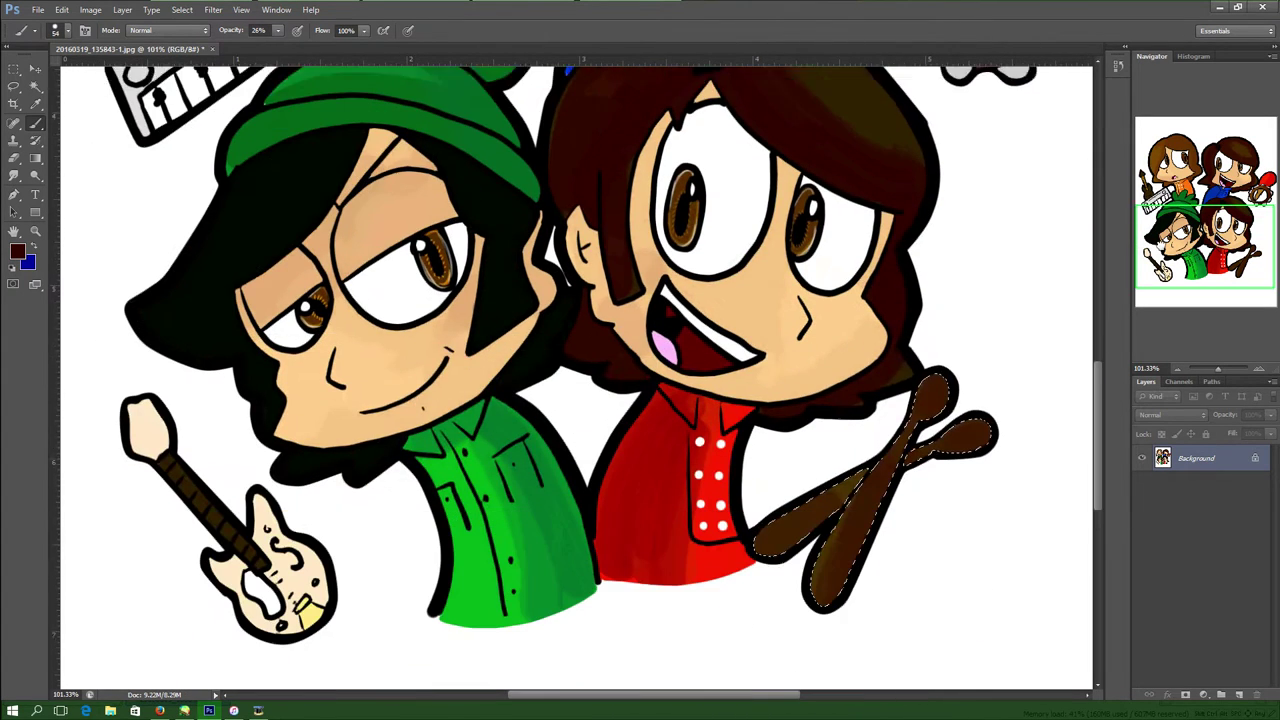
Select the cream guitar beside the green-shirted character and shade its headstock and body with a light peach tone.
{"action": "left_click", "coordinate": [35, 86]}
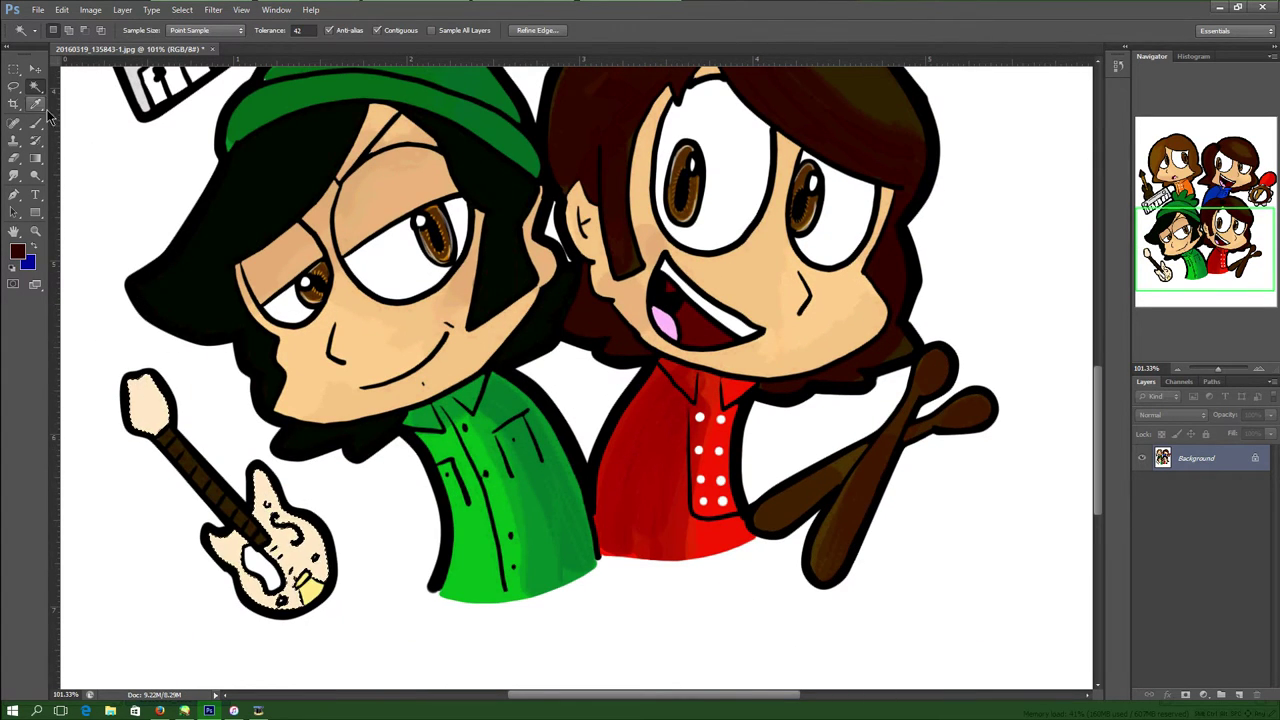
{"action": "left_click", "coordinate": [36, 104]}
{"action": "left_click", "coordinate": [262, 492]}
{"action": "left_click", "coordinate": [18, 251]}
{"action": "left_click", "coordinate": [248, 246]}
{"action": "left_click", "coordinate": [114, 92]}
{"action": "left_click", "coordinate": [377, 81]}
{"action": "left_click", "coordinate": [36, 124]}
{"action": "left_click_drag", "start_coordinate": [164, 388], "coordinate": [152, 428]}
{"action": "left_click_drag", "start_coordinate": [270, 490], "coordinate": [319, 558]}
{"action": "mouse_move", "coordinate": [300, 500]}
{"action": "left_mouse_down"}
{"action": "mouse_move", "coordinate": [285, 575]}
{"action": "mouse_move", "coordinate": [240, 560]}
{"action": "left_mouse_up"}
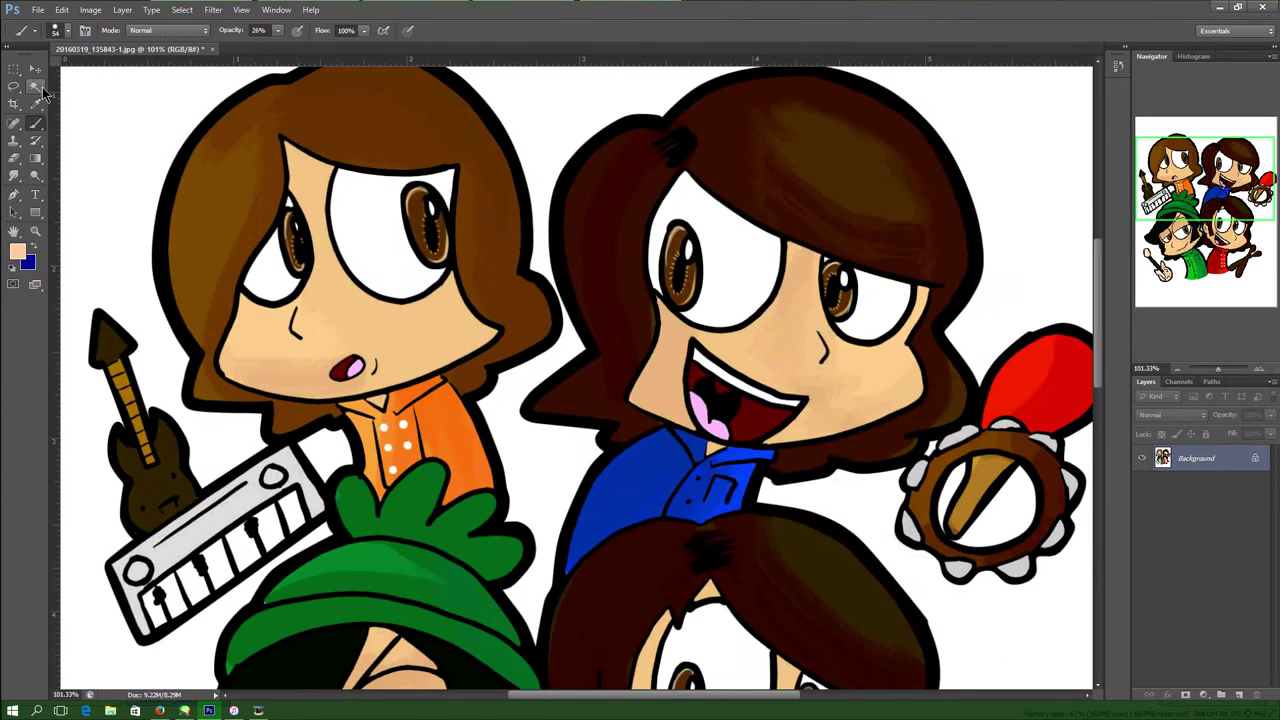
Select the dark brown guitar beside the orange-shirted character and shade its headstock and body with dark reddish brown.
{"action": "left_click", "coordinate": [145, 412]}
{"action": "left_click", "coordinate": [35, 105]}
{"action": "left_click", "coordinate": [112, 344]}
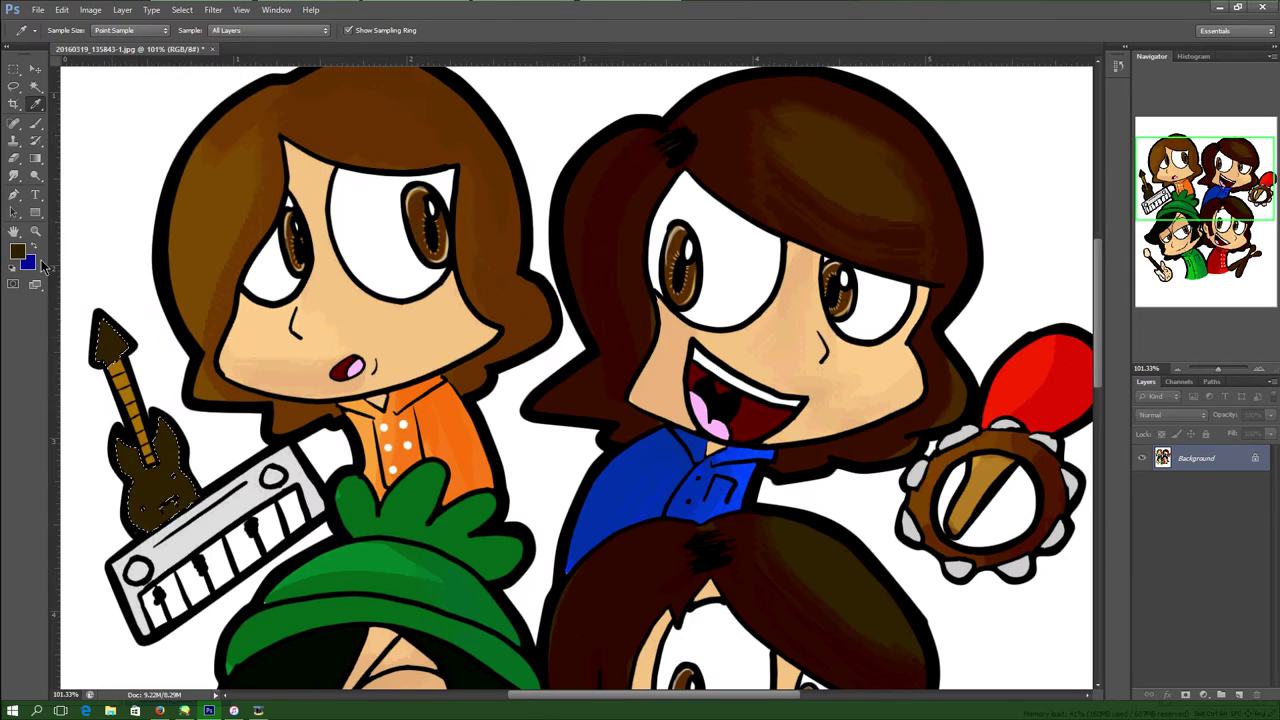
{"action": "left_click", "coordinate": [18, 252]}
{"action": "left_click", "coordinate": [230, 237]}
{"action": "left_click", "coordinate": [369, 83]}
{"action": "left_click", "coordinate": [35, 123]}
{"action": "left_click_drag", "start_coordinate": [104, 325], "coordinate": [114, 332]}
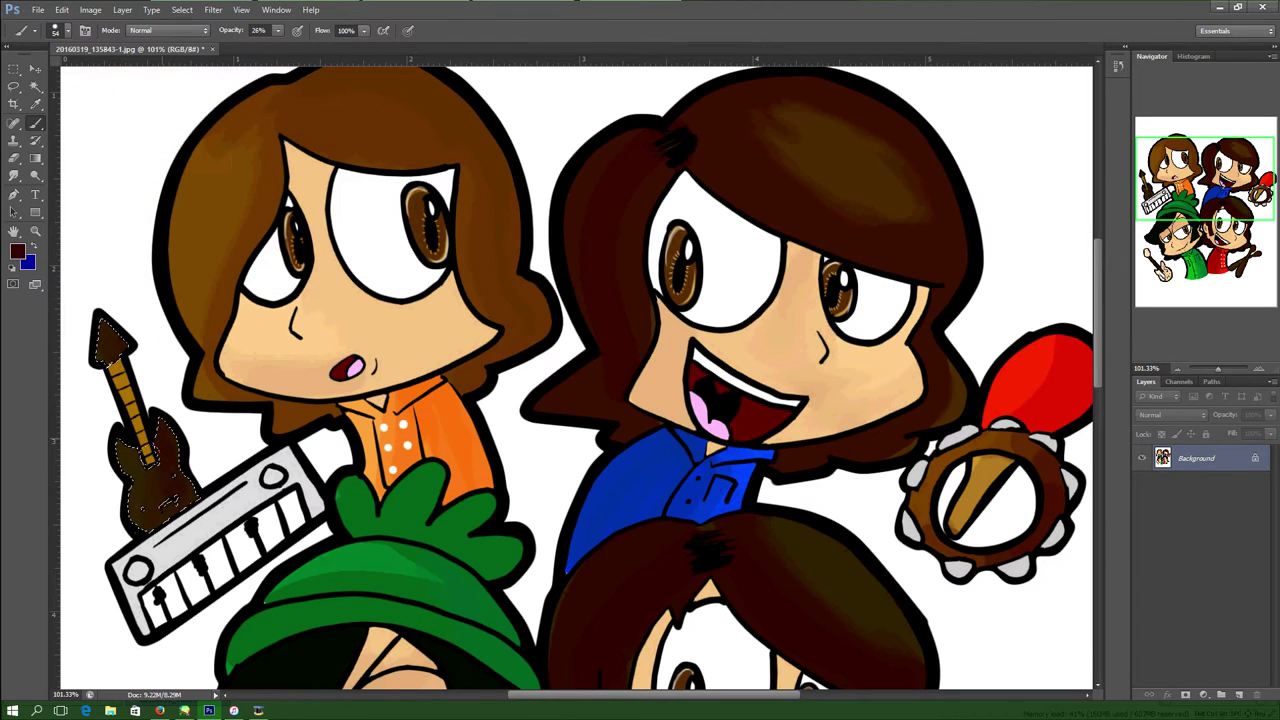
Select the keyboard's light grey casing and shade it with a darker grey.
{"action": "left_click", "coordinate": [35, 87]}
{"action": "left_click", "coordinate": [53, 30]}
{"action": "left_click", "coordinate": [250, 478]}
{"action": "left_click", "coordinate": [18, 252]}
{"action": "left_click", "coordinate": [64, 154]}
{"action": "left_click", "coordinate": [372, 82]}
{"action": "left_click", "coordinate": [35, 123]}
{"action": "mouse_move", "coordinate": [140, 562]}
{"action": "left_mouse_down"}
{"action": "mouse_move", "coordinate": [300, 470]}
{"action": "mouse_move", "coordinate": [160, 558]}
{"action": "mouse_move", "coordinate": [309, 425]}
{"action": "mouse_move", "coordinate": [294, 479]}
{"action": "left_mouse_up"}
Select the eye whites and teeth of all four characters together with the white piano keys.
{"action": "left_click", "coordinate": [35, 87]}
{"action": "left_click", "coordinate": [266, 334]}
{"action": "left_click", "coordinate": [68, 30]}
{"action": "left_click", "coordinate": [274, 258]}
{"action": "left_click", "coordinate": [355, 300]}
{"action": "left_click", "coordinate": [694, 345]}
{"action": "left_click", "coordinate": [868, 358]}
{"action": "left_click_drag", "start_coordinate": [979, 488], "coordinate": [995, 264]}
{"action": "left_click", "coordinate": [738, 553]}
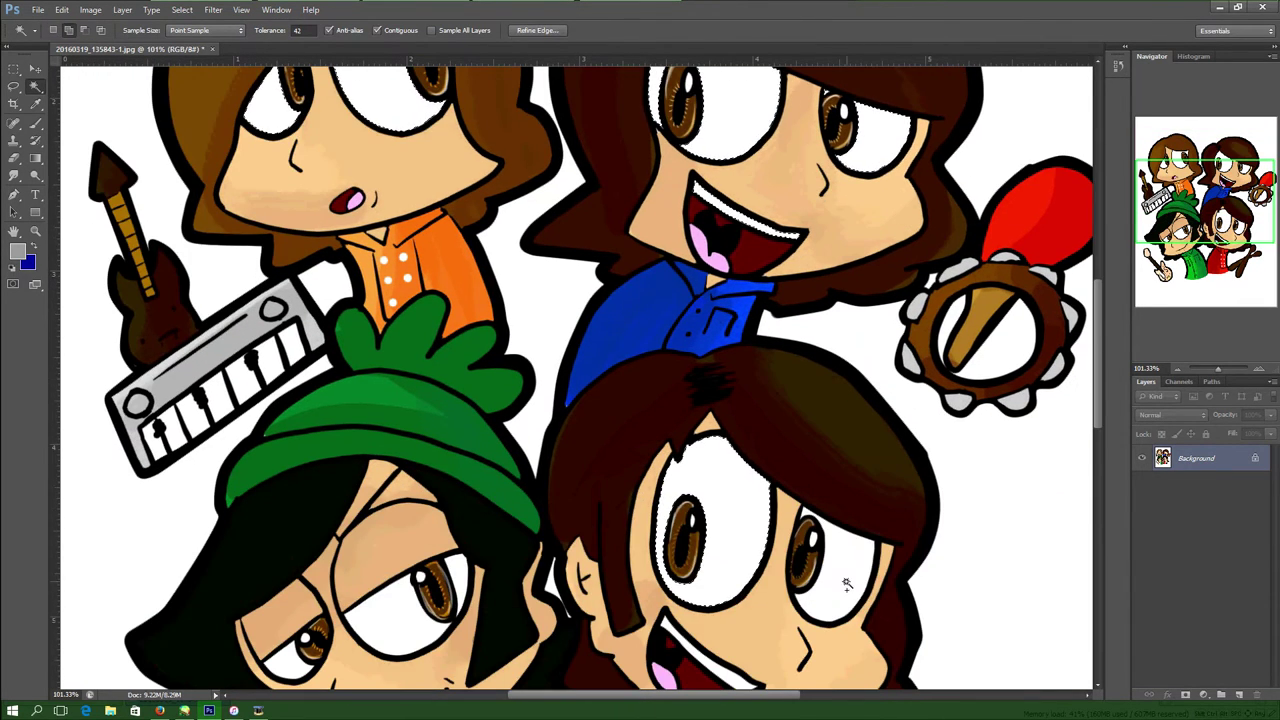
{"action": "left_click", "coordinate": [846, 583]}
{"action": "left_click_drag", "start_coordinate": [725, 671], "coordinate": [724, 508]}
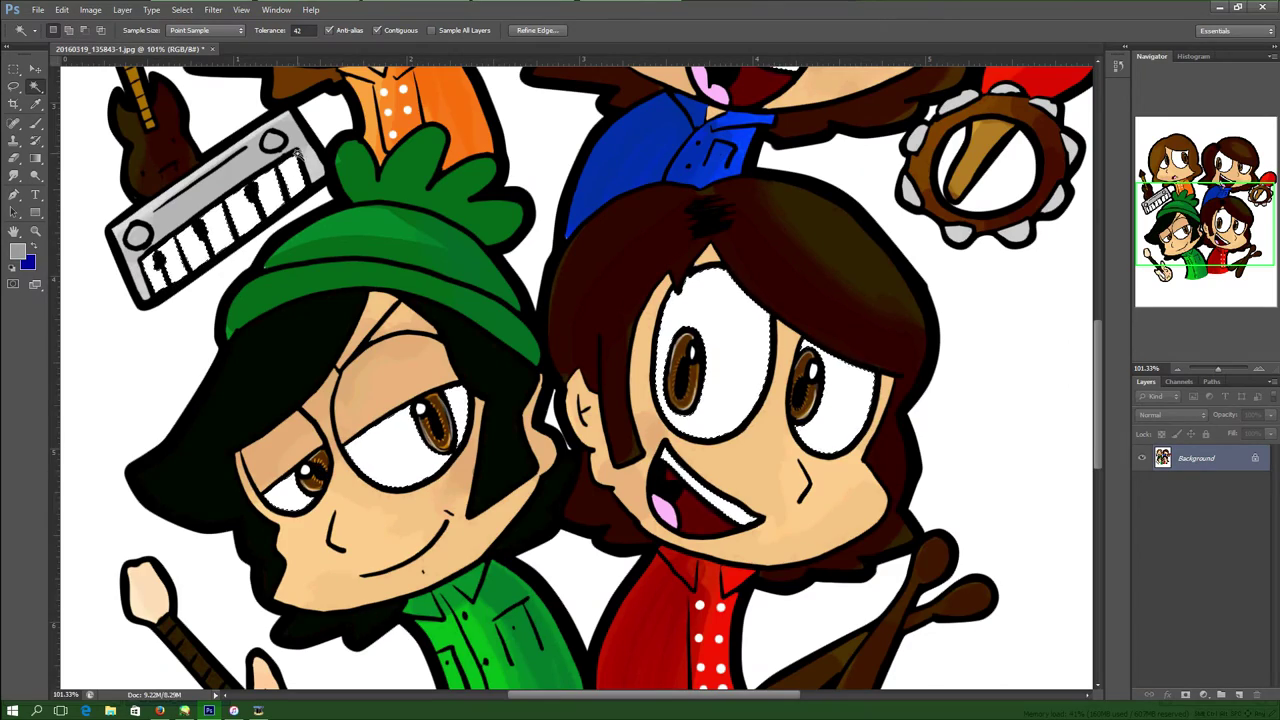
{"action": "scroll", "coordinate": [727, 508], "scroll_direction": "up", "scroll_amount": 2}
Shade the selected white areas with light grey, using a size 32 brush at 15% opacity.
{"action": "left_click", "coordinate": [18, 251]}
{"action": "left_click", "coordinate": [67, 111]}
{"action": "left_click", "coordinate": [377, 80]}
{"action": "left_click", "coordinate": [35, 123]}
{"action": "left_click", "coordinate": [278, 31]}
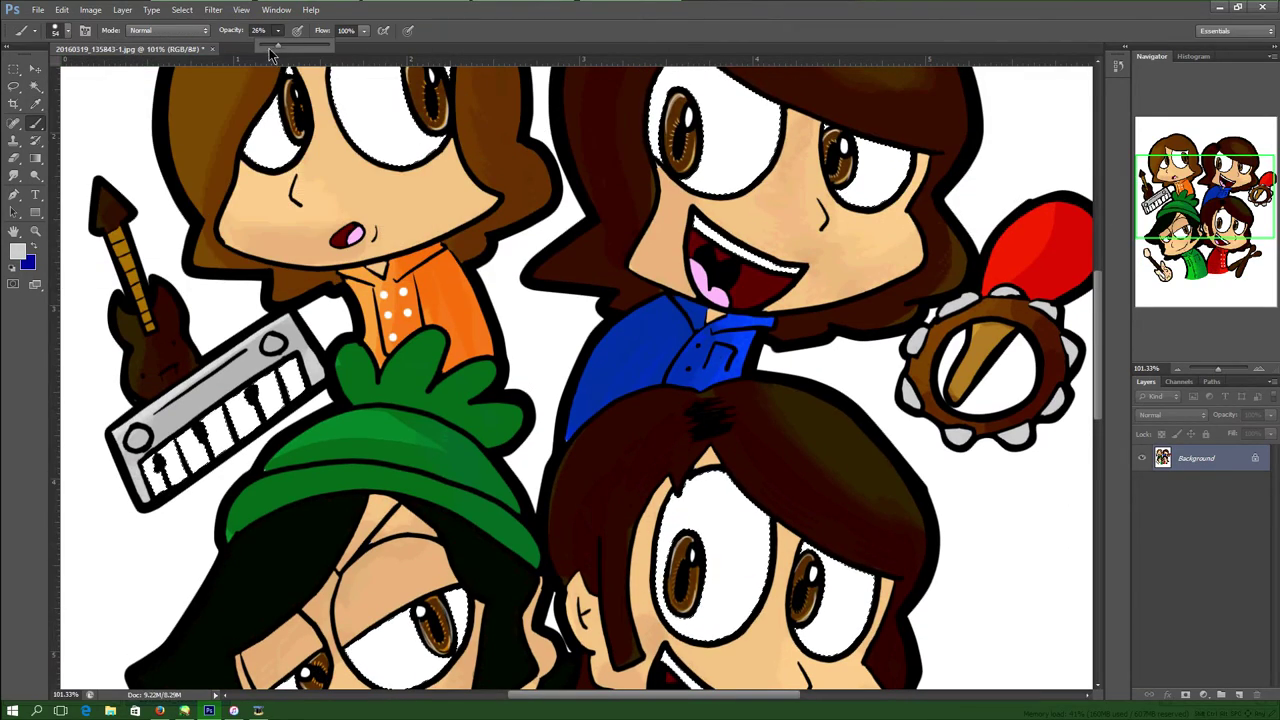
{"action": "left_click", "coordinate": [60, 31]}
{"action": "left_click_drag", "start_coordinate": [52, 73], "coordinate": [45, 74]}
{"action": "mouse_move", "coordinate": [262, 136]}
{"action": "left_mouse_down"}
{"action": "mouse_move", "coordinate": [252, 146]}
{"action": "mouse_move", "coordinate": [296, 156]}
{"action": "left_mouse_up"}
{"action": "scroll", "coordinate": [292, 155], "scroll_direction": "up", "scroll_amount": 1}
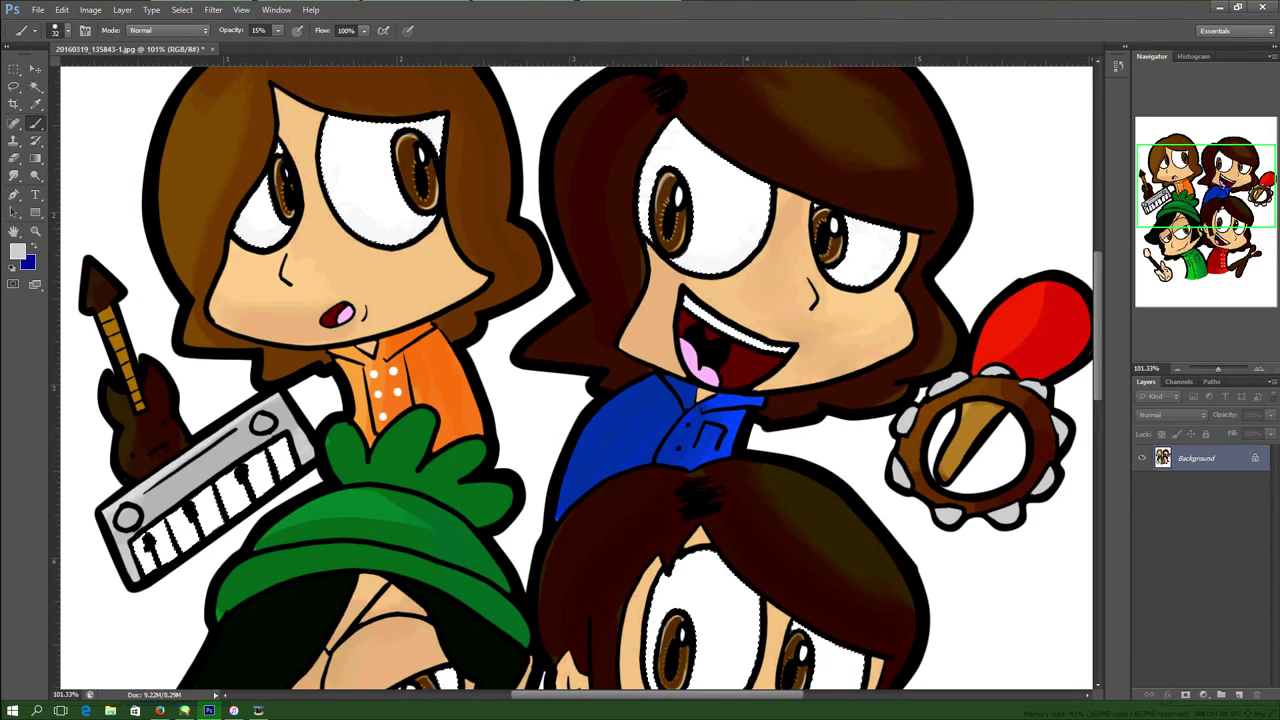
{"action": "left_click_drag", "start_coordinate": [1168, 178], "coordinate": [1168, 218]}
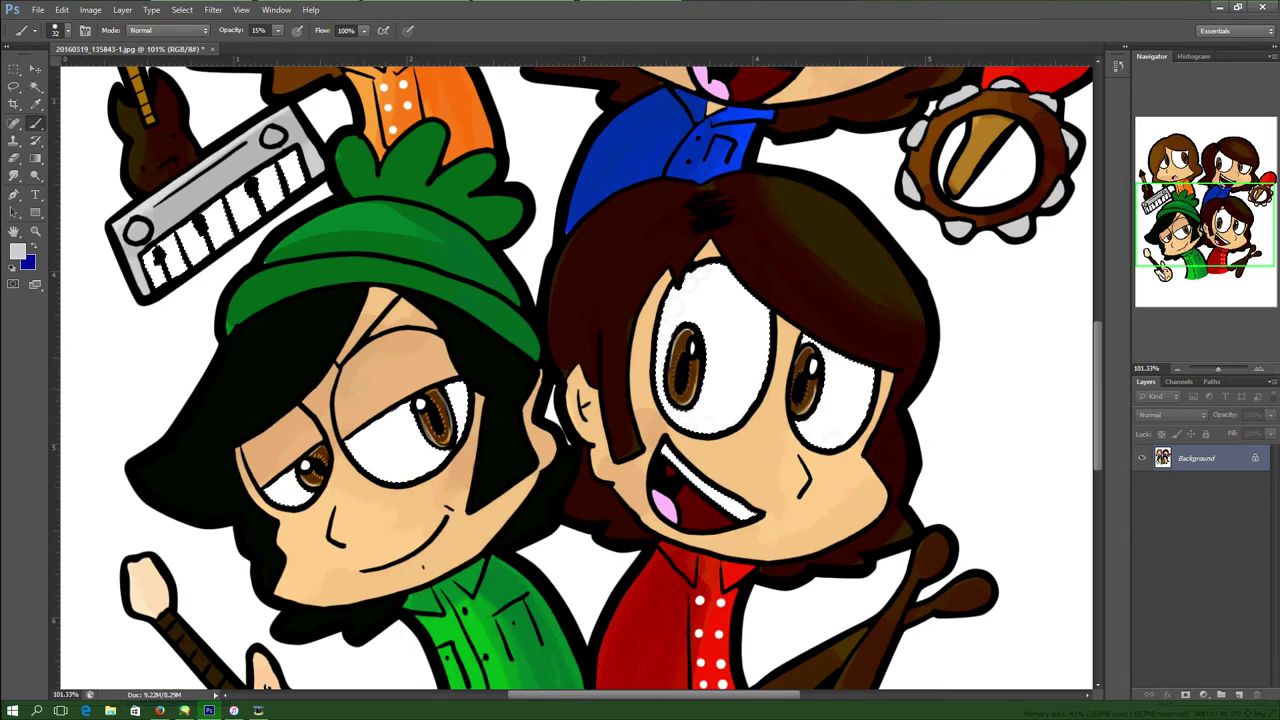
Add the characters' tongues to the selection and shade them with a stronger pink at 15% opacity.
{"action": "key", "text": "i"}
{"action": "left_click", "coordinate": [35, 87]}
{"action": "left_click", "coordinate": [716, 84], "text": "shift"}
{"action": "left_click_drag", "start_coordinate": [1190, 225], "coordinate": [1190, 205]}
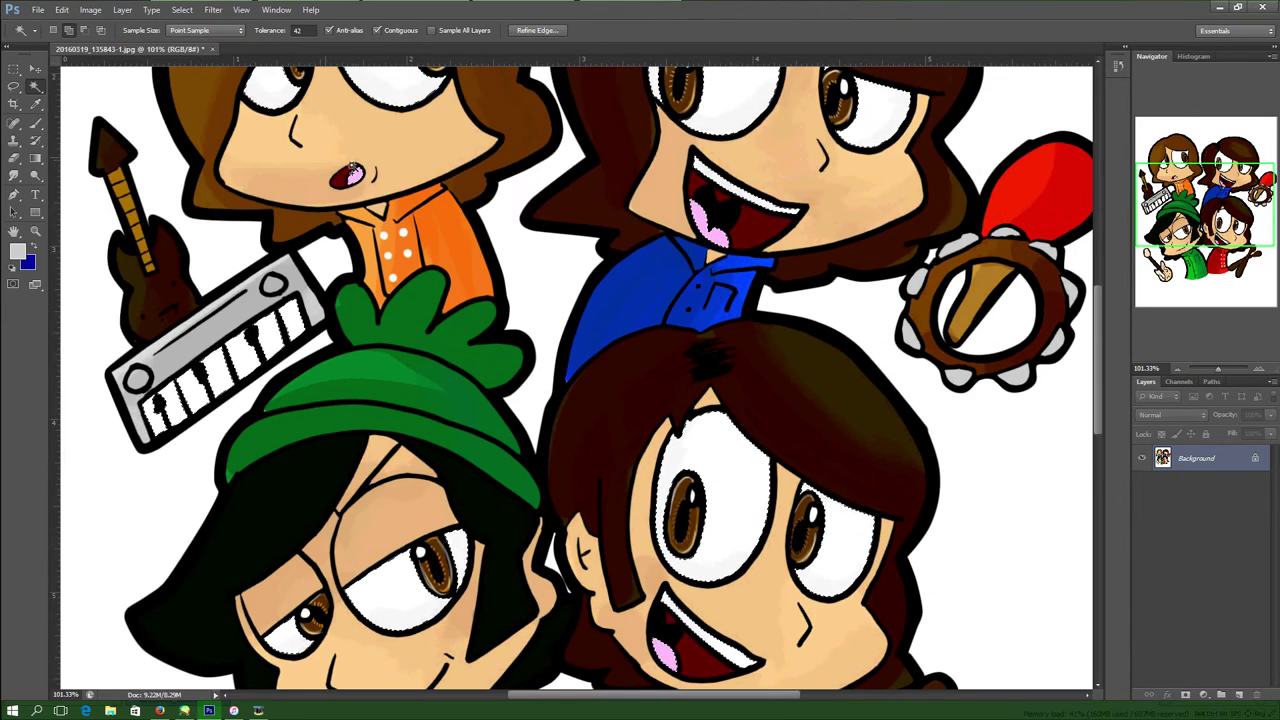
{"action": "left_click", "coordinate": [18, 251]}
{"action": "left_click", "coordinate": [721, 233]}
{"action": "key", "text": "Return"}
{"action": "key", "text": "b"}
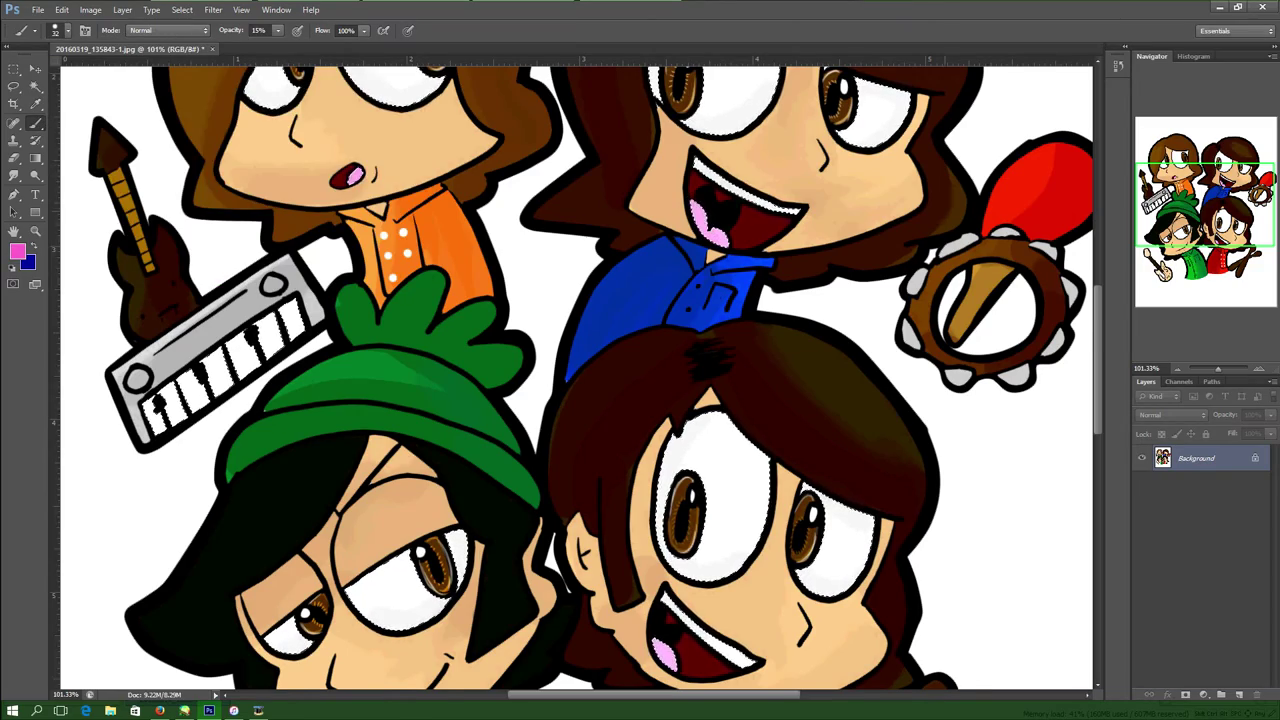
{"action": "scroll", "coordinate": [663, 467], "scroll_direction": "down", "scroll_amount": 3}
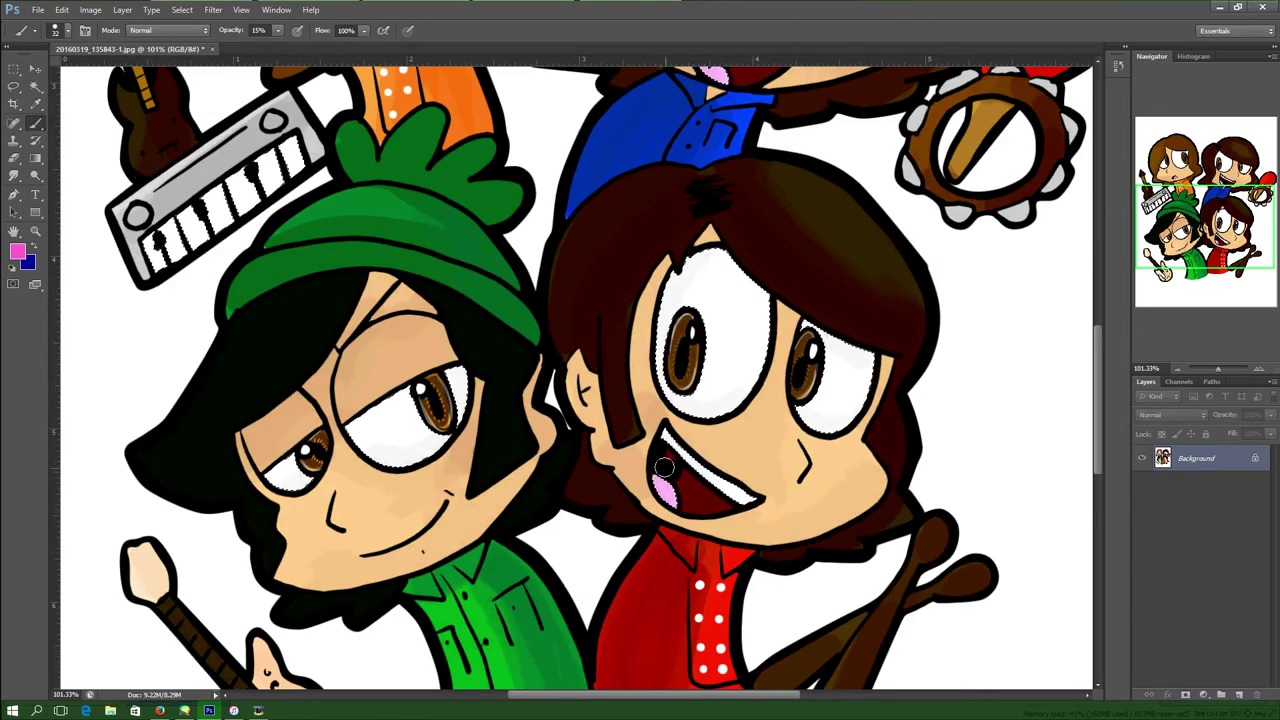
{"action": "scroll", "coordinate": [663, 467], "scroll_direction": "down", "scroll_amount": 1}
{"action": "scroll", "coordinate": [1081, 169], "scroll_direction": "up", "scroll_amount": 8}
{"action": "scroll", "coordinate": [1081, 169], "scroll_direction": "up", "scroll_amount": 1}
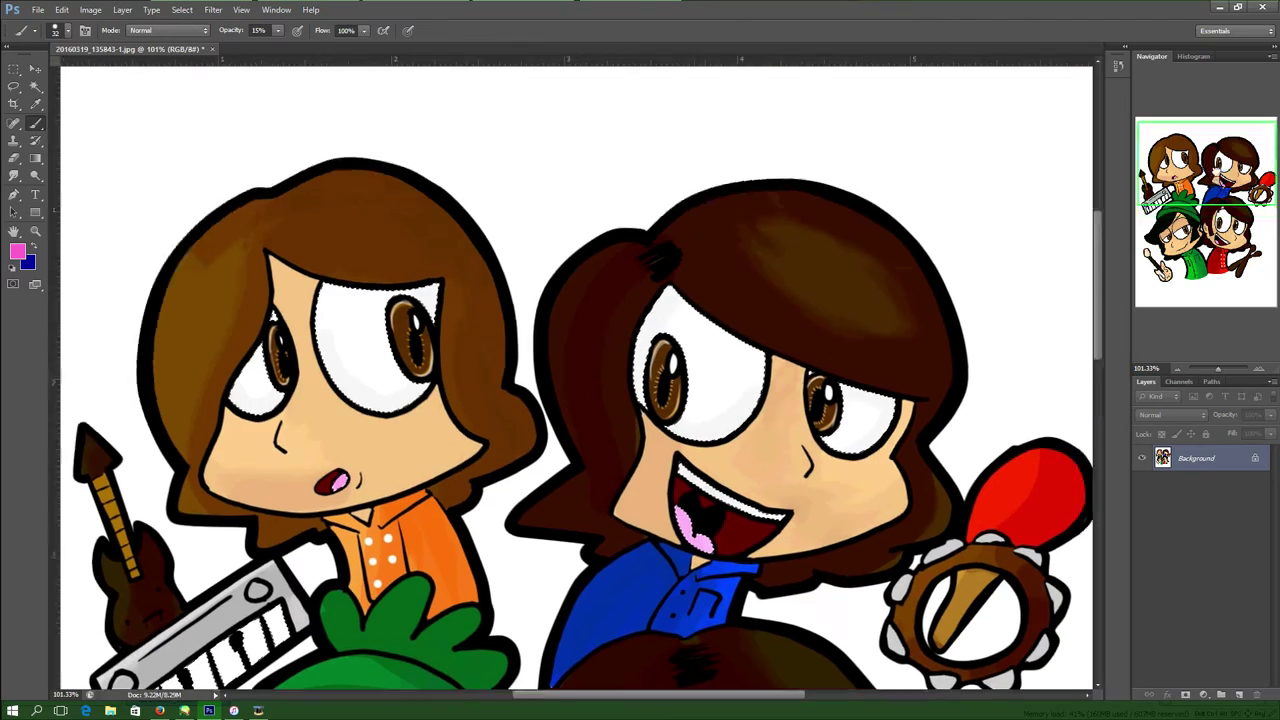
Clear the selection and set up a white brush with size 1 and 100% opacity for fine highlights.
{"action": "scroll", "coordinate": [1081, 169], "scroll_direction": "down", "scroll_amount": 1}
{"action": "left_click", "coordinate": [13, 69]}
{"action": "left_click", "coordinate": [83, 178]}
{"action": "left_click", "coordinate": [18, 251]}
{"action": "left_click", "coordinate": [64, 89]}
{"action": "left_click", "coordinate": [378, 83]}
{"action": "left_click", "coordinate": [36, 121]}
{"action": "left_click_drag", "start_coordinate": [279, 31], "coordinate": [384, 38]}
{"action": "left_click", "coordinate": [62, 31]}
{"action": "left_click_drag", "start_coordinate": [34, 76], "coordinate": [30, 78]}
{"action": "left_click_drag", "start_coordinate": [1218, 370], "coordinate": [1224, 384]}
{"action": "left_click_drag", "start_coordinate": [1180, 172], "coordinate": [1172, 164]}
{"action": "left_click", "coordinate": [67, 31]}
{"action": "left_click_drag", "start_coordinate": [30, 77], "coordinate": [20, 78]}
Draw thin white highlights along the light-brown hair, eyes and orange shirt of the upper-left character, with a squiggle on the hair.
{"action": "mouse_move", "coordinate": [302, 150]}
{"action": "left_mouse_down"}
{"action": "mouse_move", "coordinate": [232, 234]}
{"action": "mouse_move", "coordinate": [234, 463]}
{"action": "mouse_move", "coordinate": [337, 109]}
{"action": "left_mouse_up"}
{"action": "scroll", "coordinate": [250, 382], "scroll_direction": "down", "scroll_amount": 2}
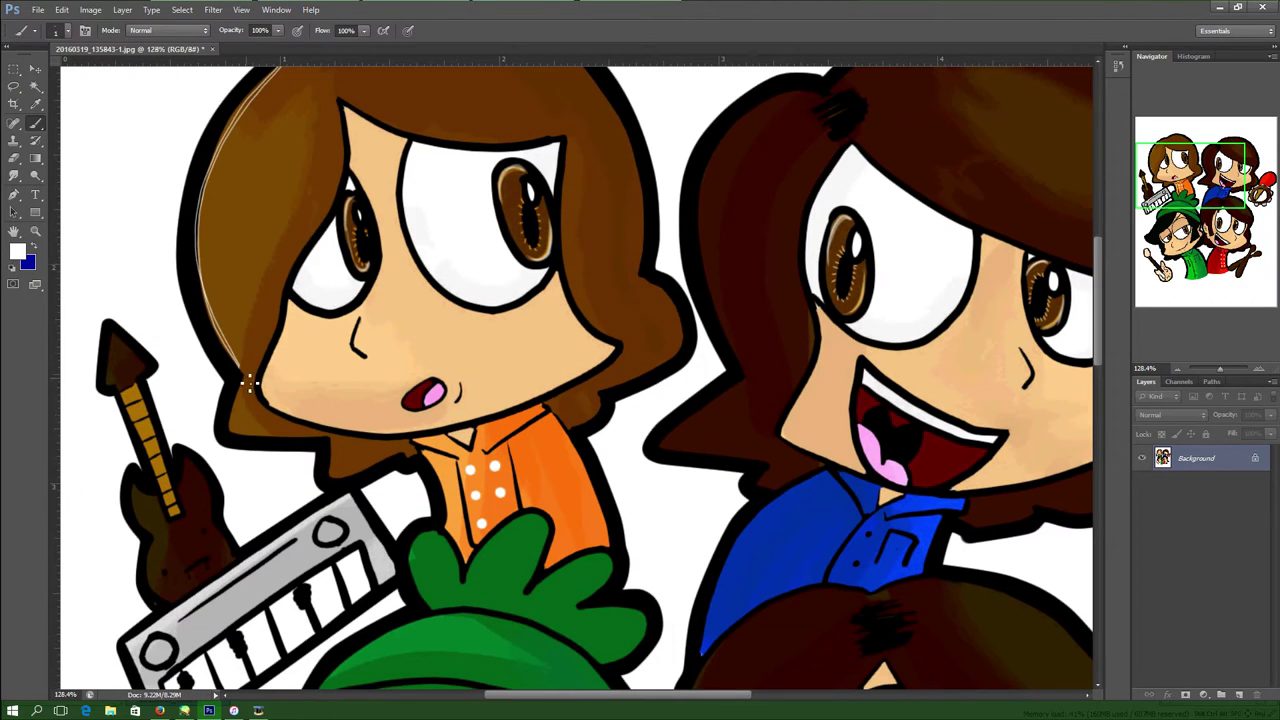
{"action": "scroll", "coordinate": [570, 170], "scroll_direction": "down", "scroll_amount": 2}
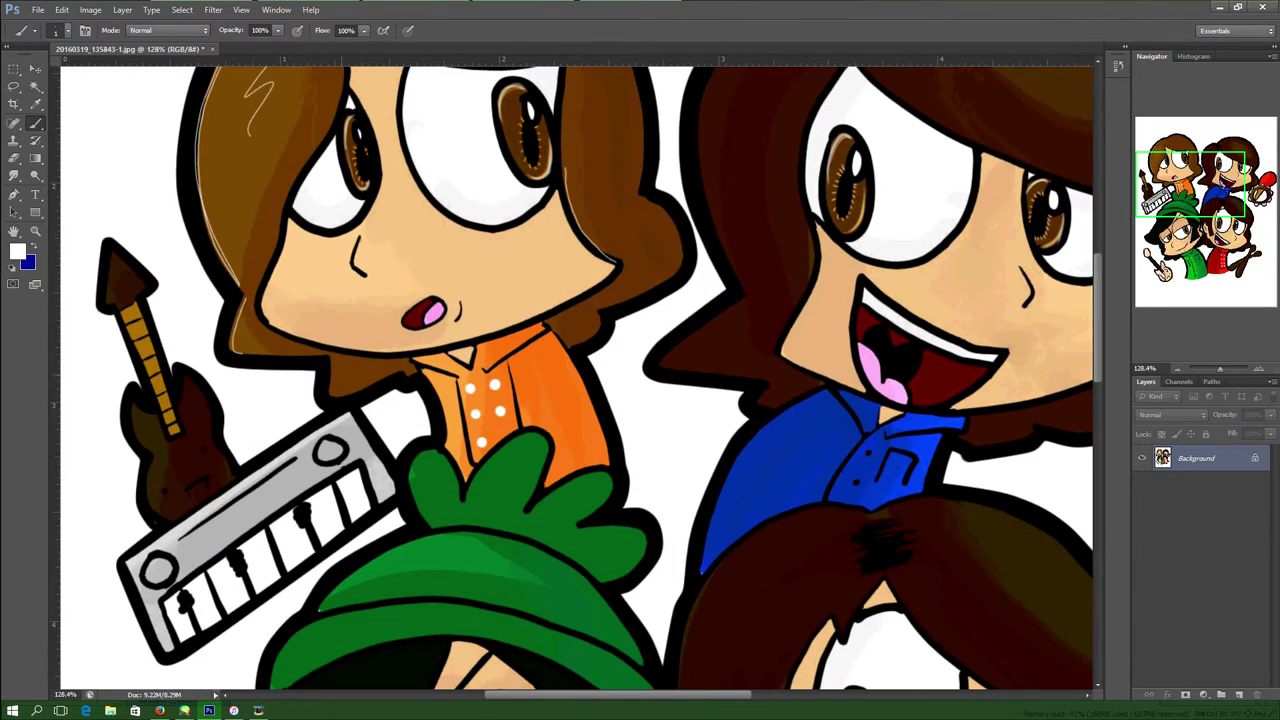
{"action": "left_click_drag", "start_coordinate": [275, 279], "coordinate": [277, 323]}
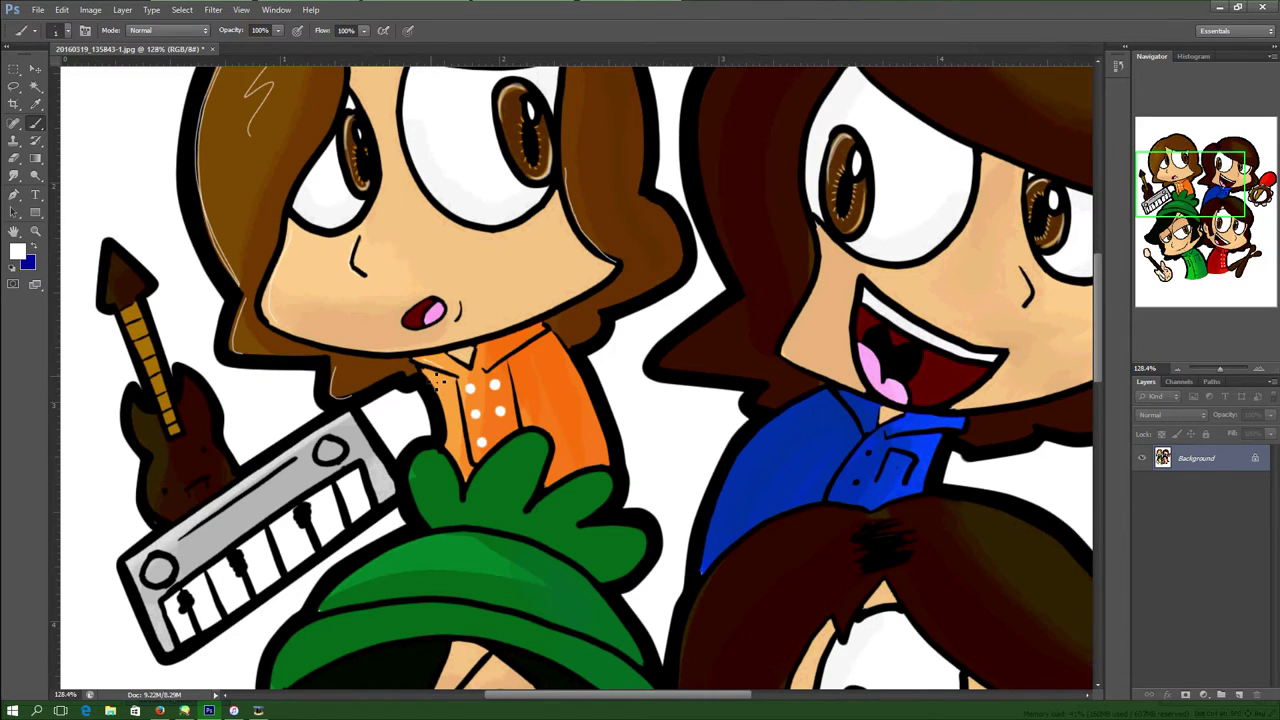
{"action": "scroll", "coordinate": [452, 428], "scroll_direction": "up", "scroll_amount": 3}
{"action": "scroll", "coordinate": [462, 282], "scroll_direction": "right", "scroll_amount": 1}
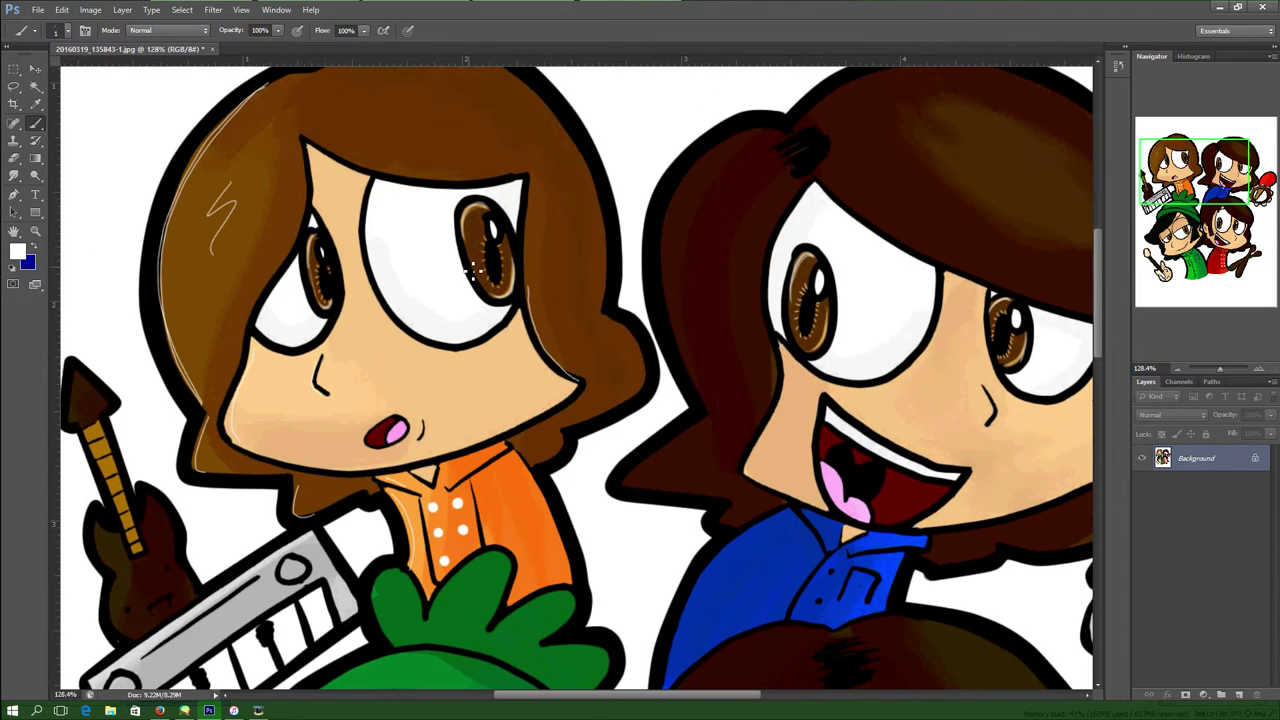
{"action": "left_click_drag", "start_coordinate": [341, 153], "coordinate": [522, 180]}
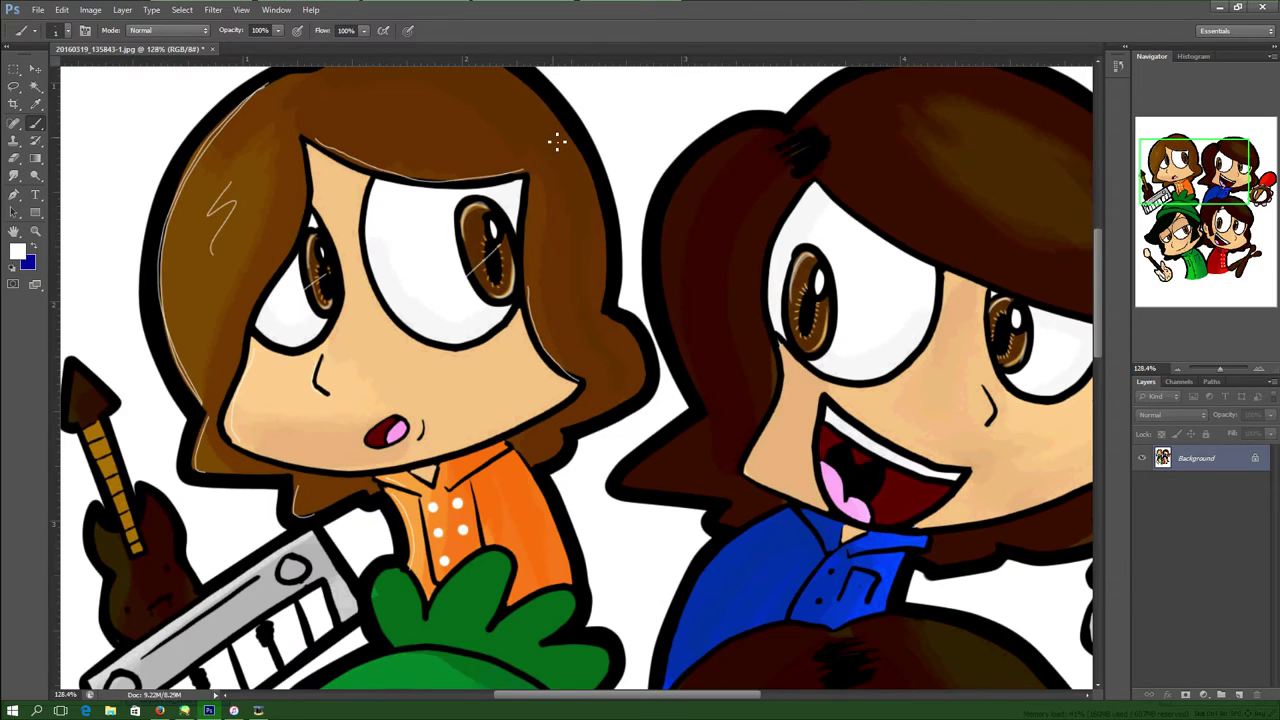
Draw thin white highlights along the hair, eyes and collar of the blue-shirted character, with a squiggle on the hair.
{"action": "scroll", "coordinate": [600, 200], "scroll_direction": "right", "scroll_amount": 1}
{"action": "scroll", "coordinate": [600, 200], "scroll_direction": "up", "scroll_amount": 1}
{"action": "left_click_drag", "start_coordinate": [714, 142], "coordinate": [618, 313]}
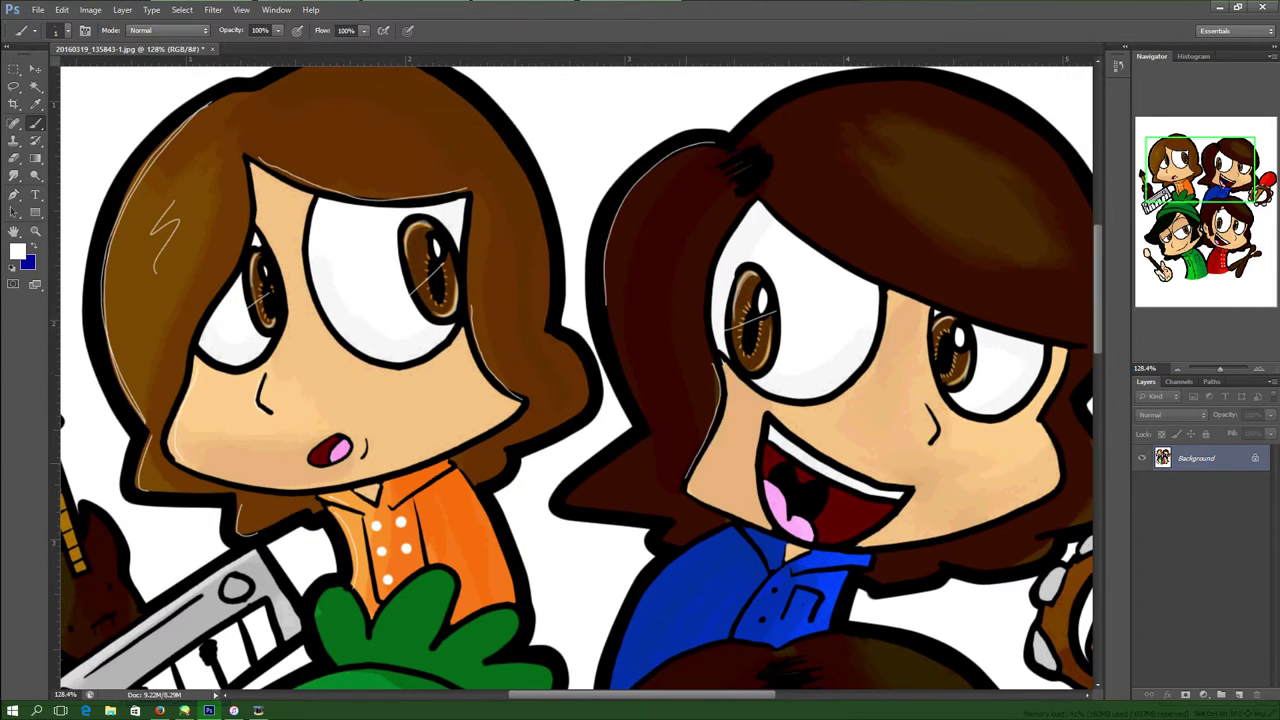
{"action": "left_click_drag", "start_coordinate": [1192, 186], "coordinate": [1204, 183]}
{"action": "mouse_move", "coordinate": [677, 241]}
{"action": "left_mouse_down"}
{"action": "mouse_move", "coordinate": [816, 321]}
{"action": "mouse_move", "coordinate": [965, 366]}
{"action": "left_mouse_up"}
{"action": "left_click_drag", "start_coordinate": [855, 125], "coordinate": [1008, 372]}
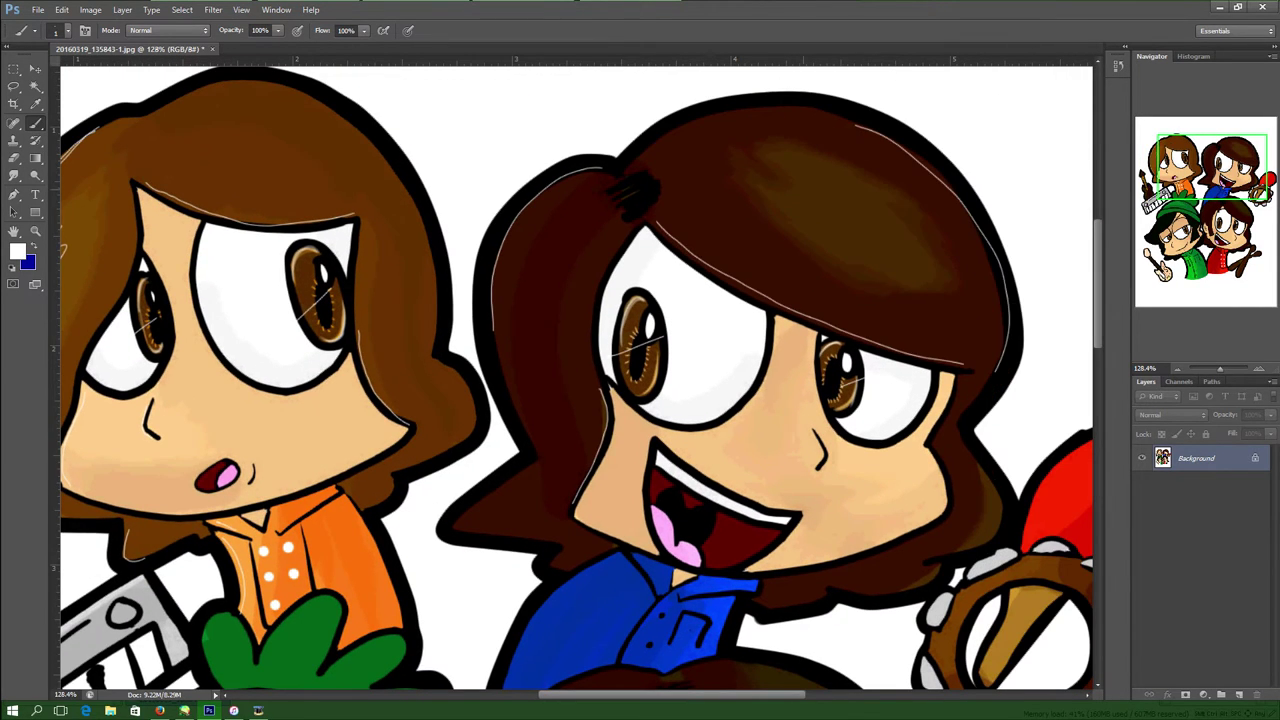
{"action": "scroll", "coordinate": [959, 415], "scroll_direction": "down", "scroll_amount": 2}
{"action": "scroll", "coordinate": [959, 415], "scroll_direction": "right", "scroll_amount": 1}
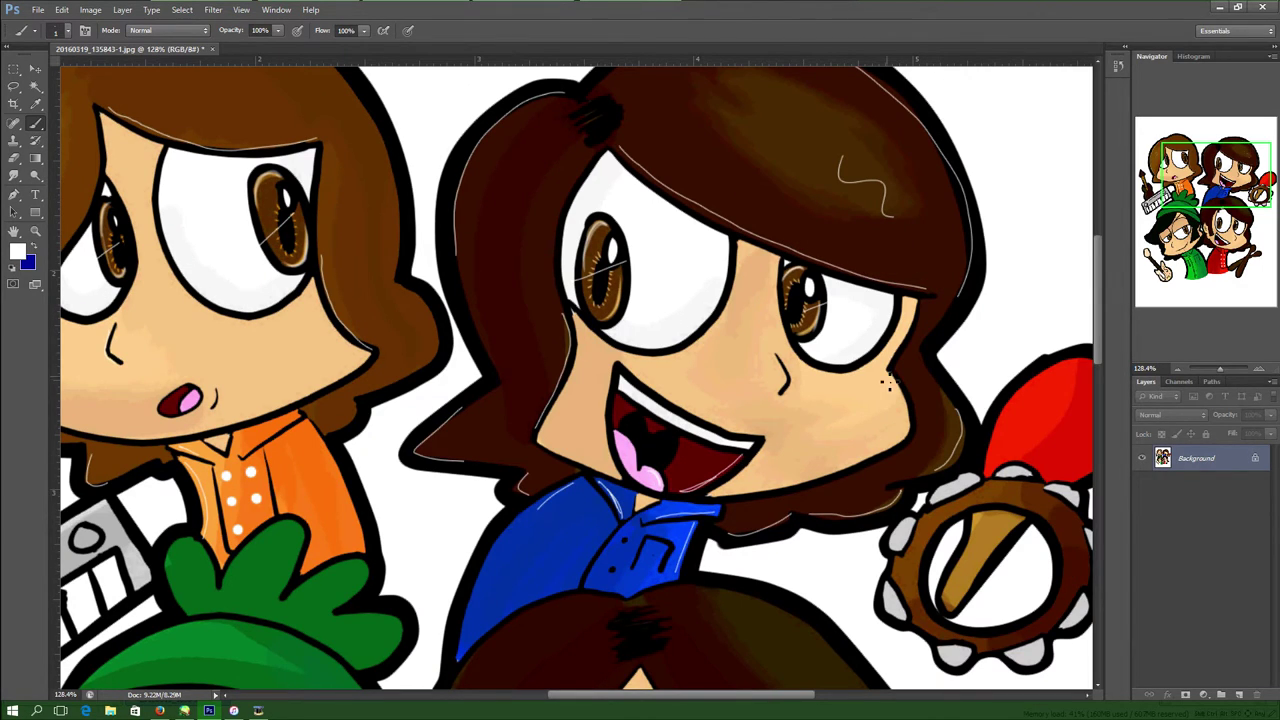
Draw thin white strings along the neck and body of the dark brown guitar beside the keyboard.
{"action": "mouse_move", "coordinate": [1197, 185]}
{"action": "left_mouse_down"}
{"action": "mouse_move", "coordinate": [1170, 210]}
{"action": "mouse_move", "coordinate": [1164, 184]}
{"action": "left_mouse_up"}
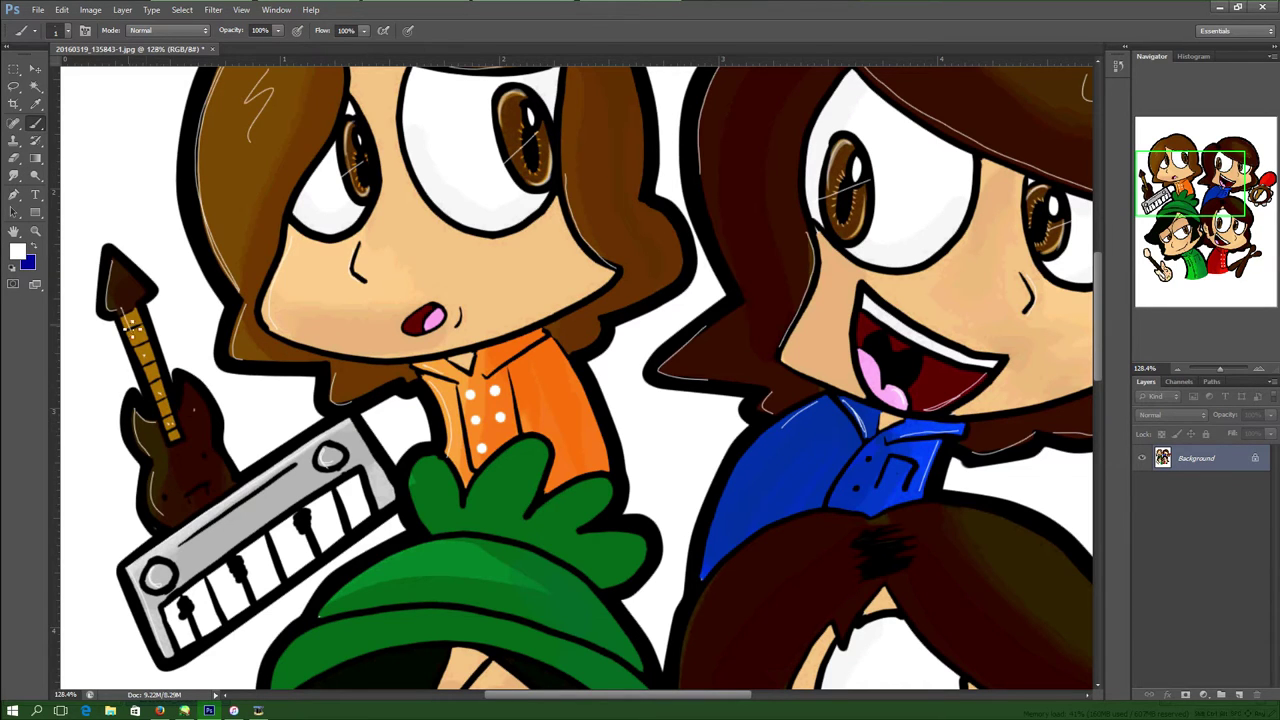
{"action": "left_click_drag", "start_coordinate": [132, 328], "coordinate": [195, 506]}
{"action": "left_click_drag", "start_coordinate": [127, 304], "coordinate": [205, 505]}
{"action": "left_click_drag", "start_coordinate": [132, 300], "coordinate": [209, 502]}
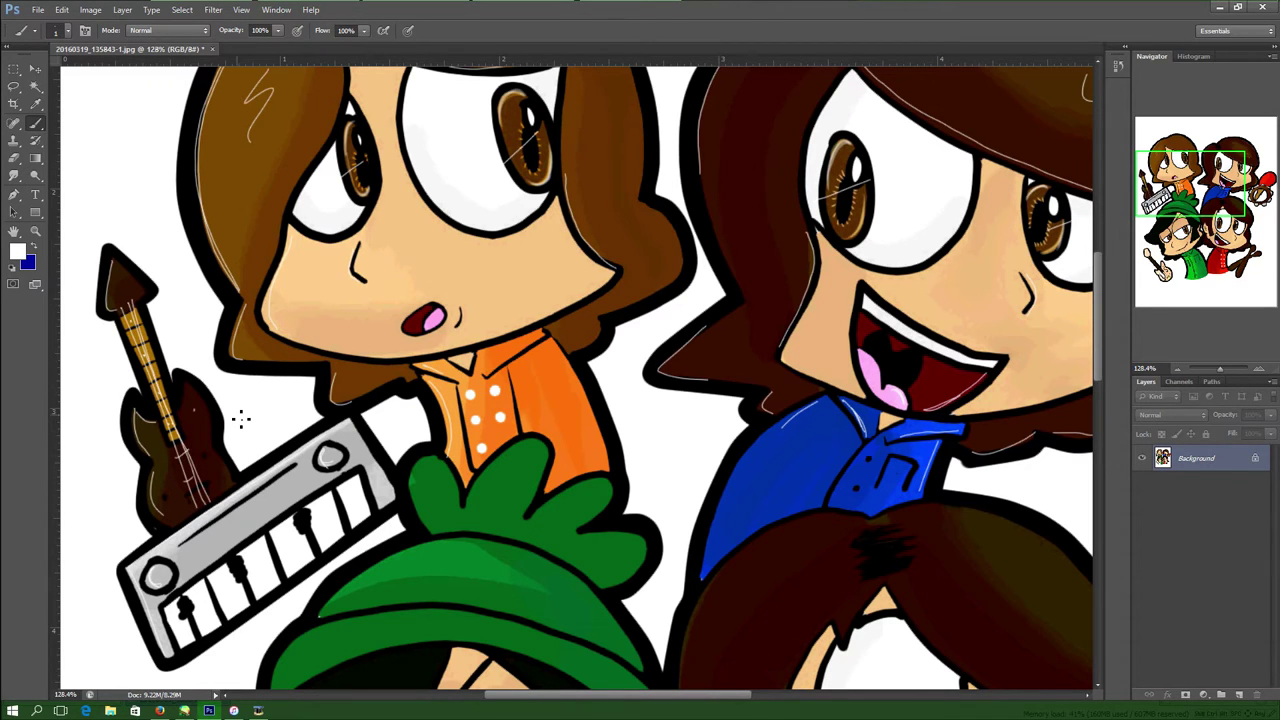
Add white highlights along the edges of the green hat and its leafy top.
{"action": "scroll", "coordinate": [241, 420], "scroll_direction": "down", "scroll_amount": 5}
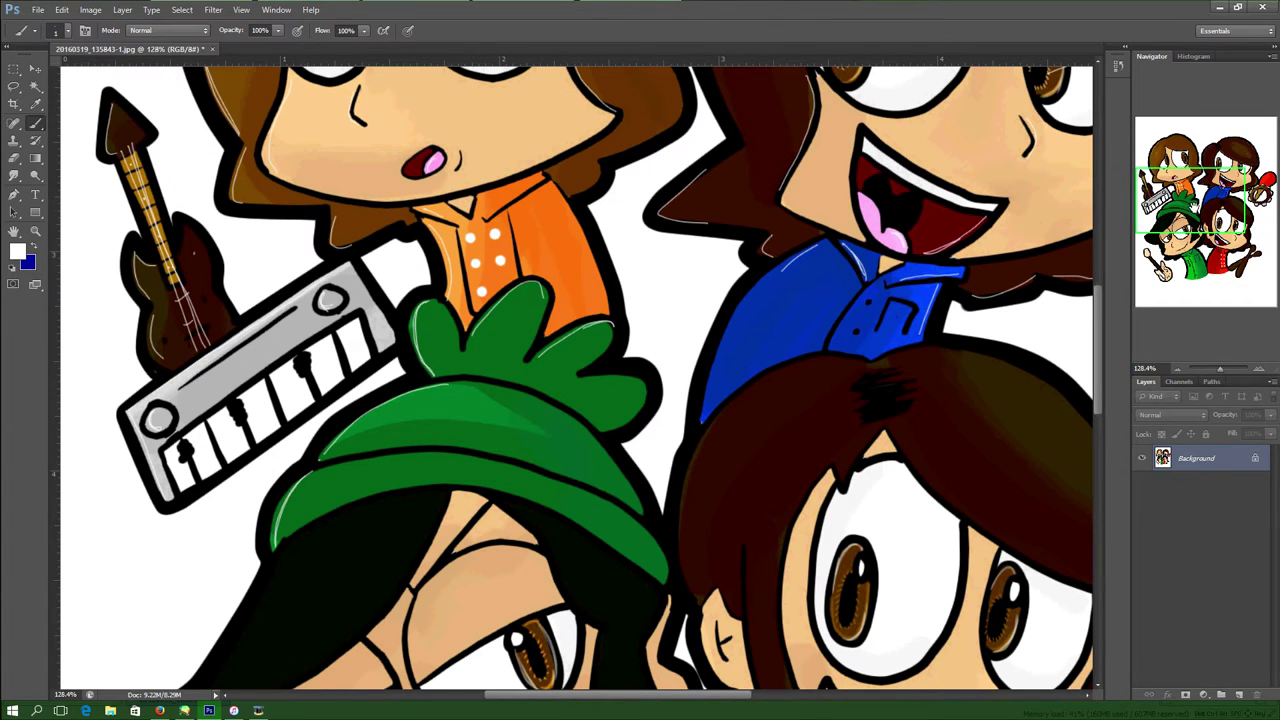
{"action": "scroll", "coordinate": [1124, 228], "scroll_direction": "down", "scroll_amount": 4}
{"action": "left_click_drag", "start_coordinate": [290, 434], "coordinate": [442, 379]}
Draw thin white highlights on the black hair, eyes and green shirt of the hat-wearing character, with a squiggle on the hair.
{"action": "scroll", "coordinate": [442, 379], "scroll_direction": "down", "scroll_amount": 3}
{"action": "left_click_drag", "start_coordinate": [444, 277], "coordinate": [276, 480]}
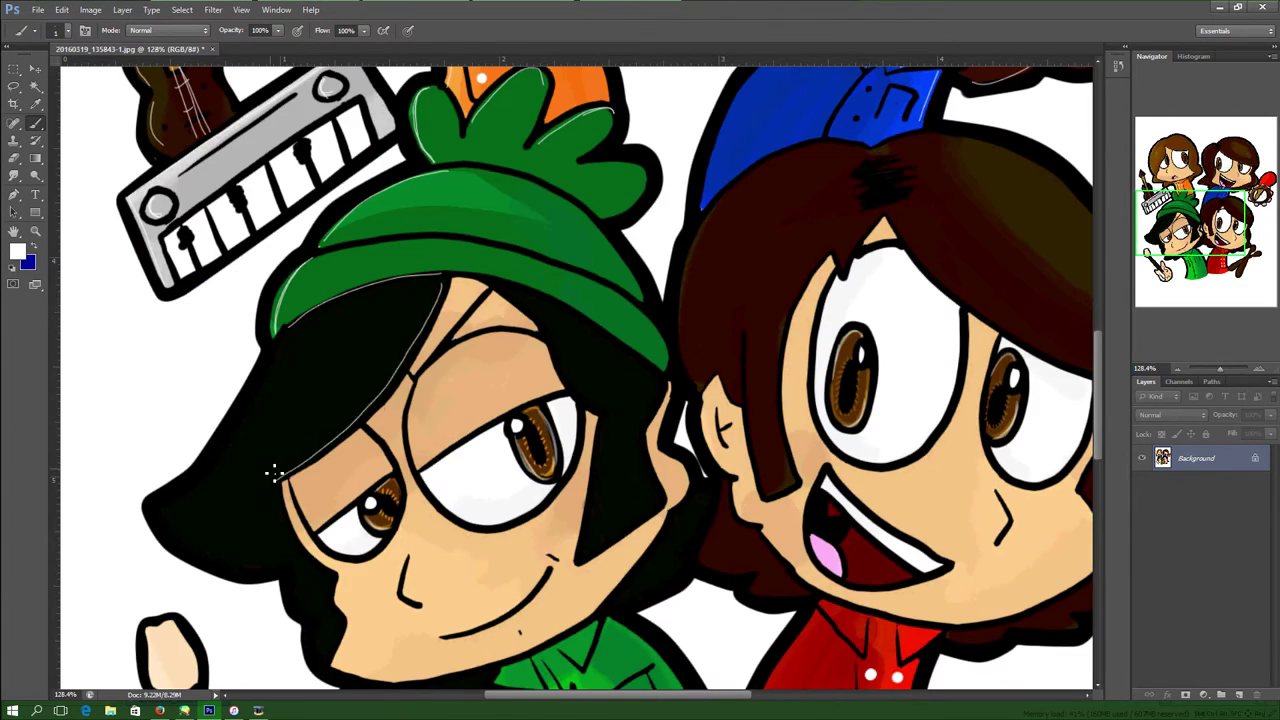
{"action": "left_click_drag", "start_coordinate": [293, 541], "coordinate": [338, 630]}
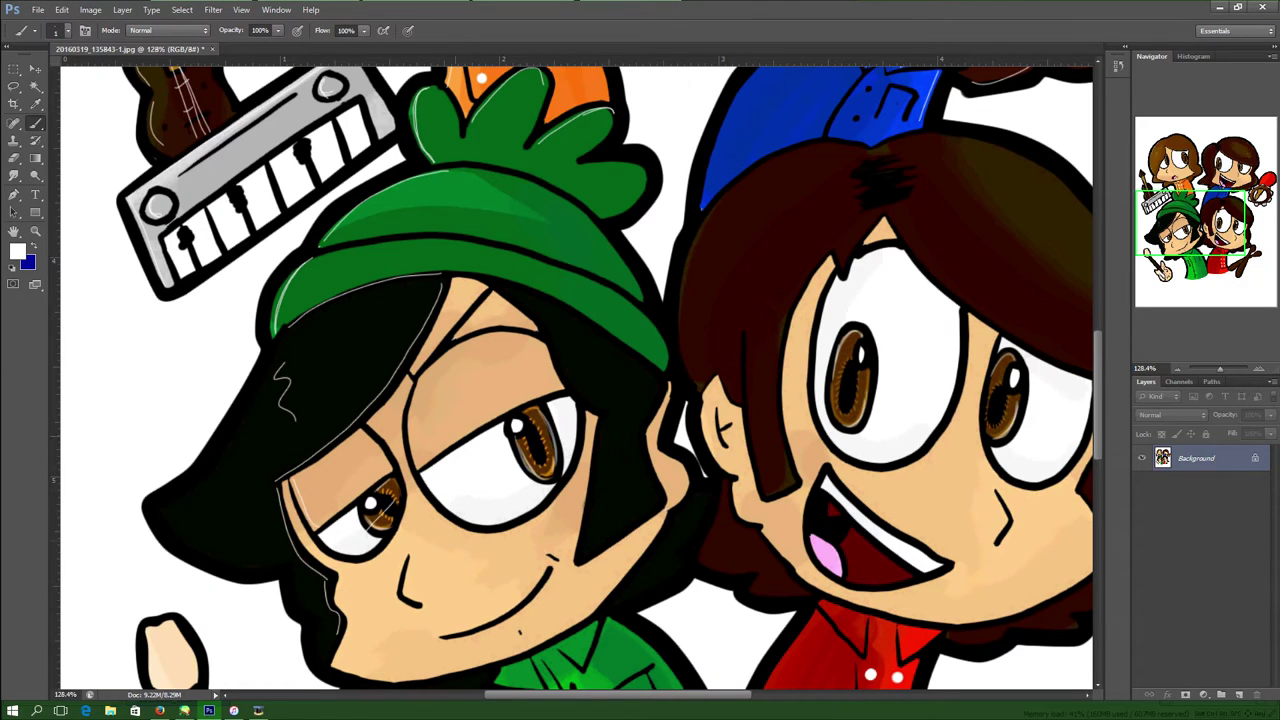
{"action": "key", "text": "ctrl+z"}
{"action": "scroll", "coordinate": [440, 597], "scroll_direction": "down", "scroll_amount": 4}
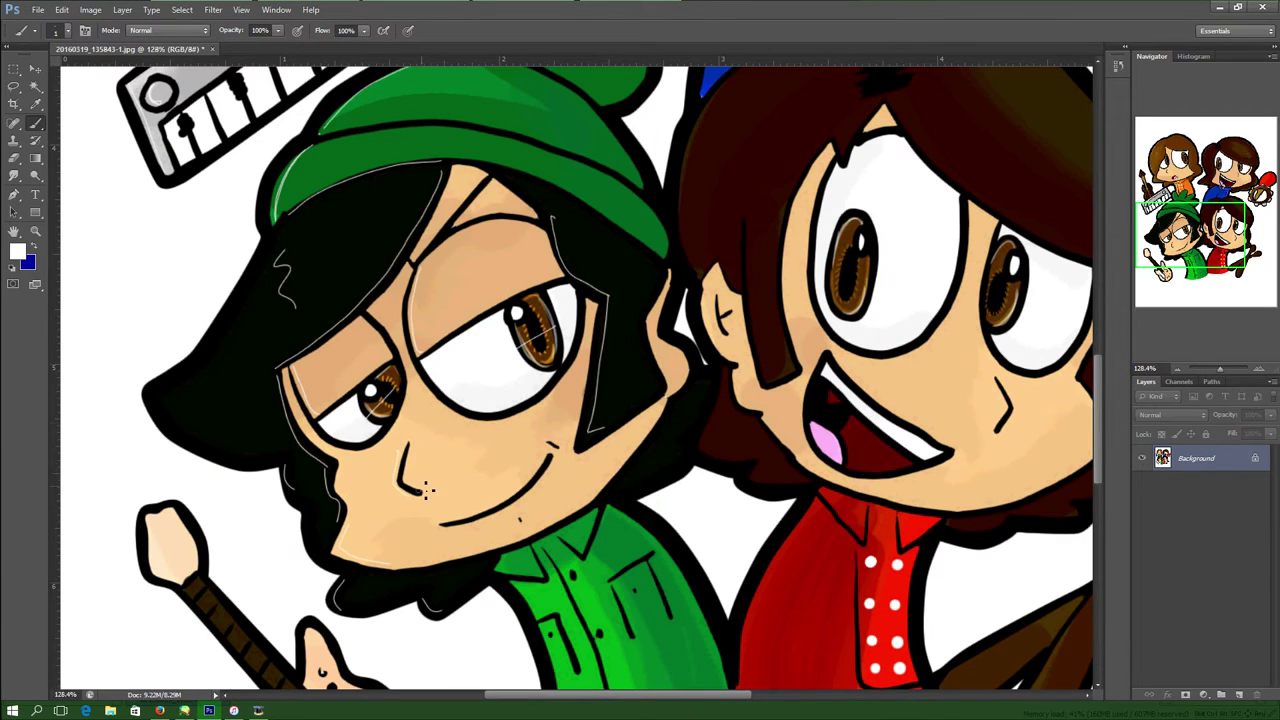
{"action": "scroll", "coordinate": [701, 424], "scroll_direction": "down", "scroll_amount": 4}
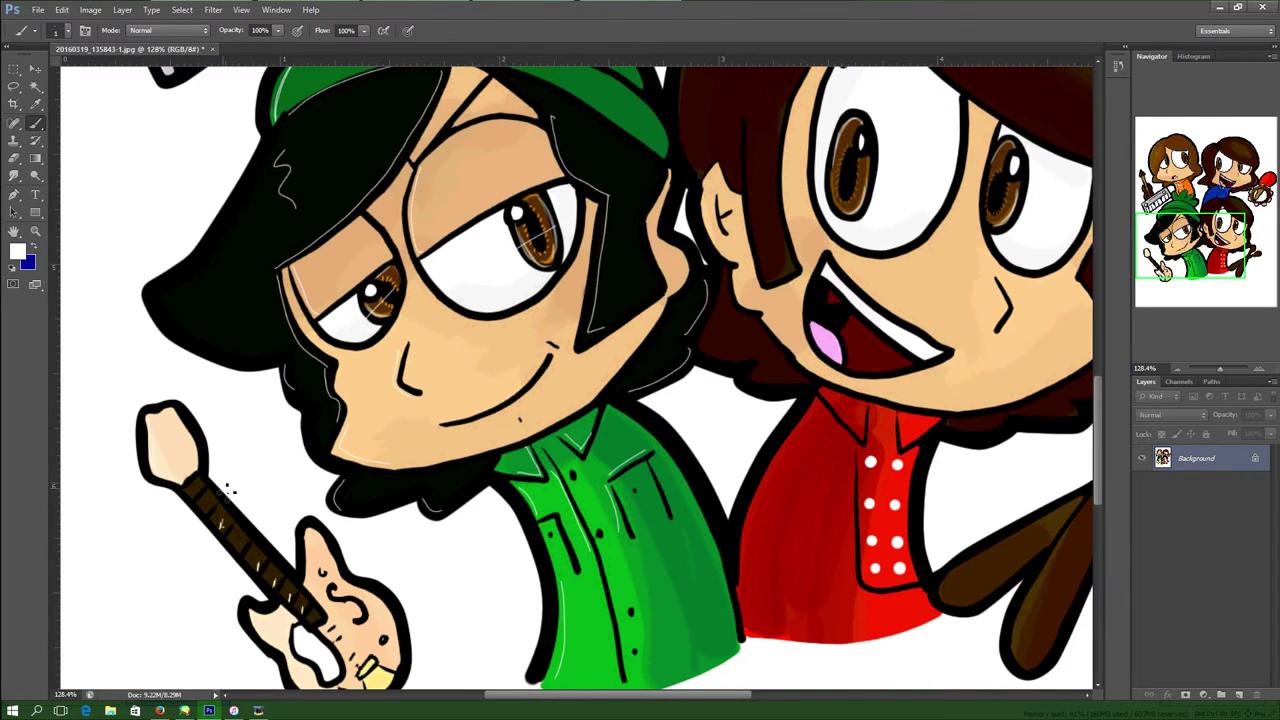
Draw thin white strings along the neck and body of the cream-coloured guitar.
{"action": "scroll", "coordinate": [577, 378], "scroll_direction": "up", "scroll_amount": 9}
{"action": "scroll", "coordinate": [577, 378], "scroll_direction": "down", "scroll_amount": 13}
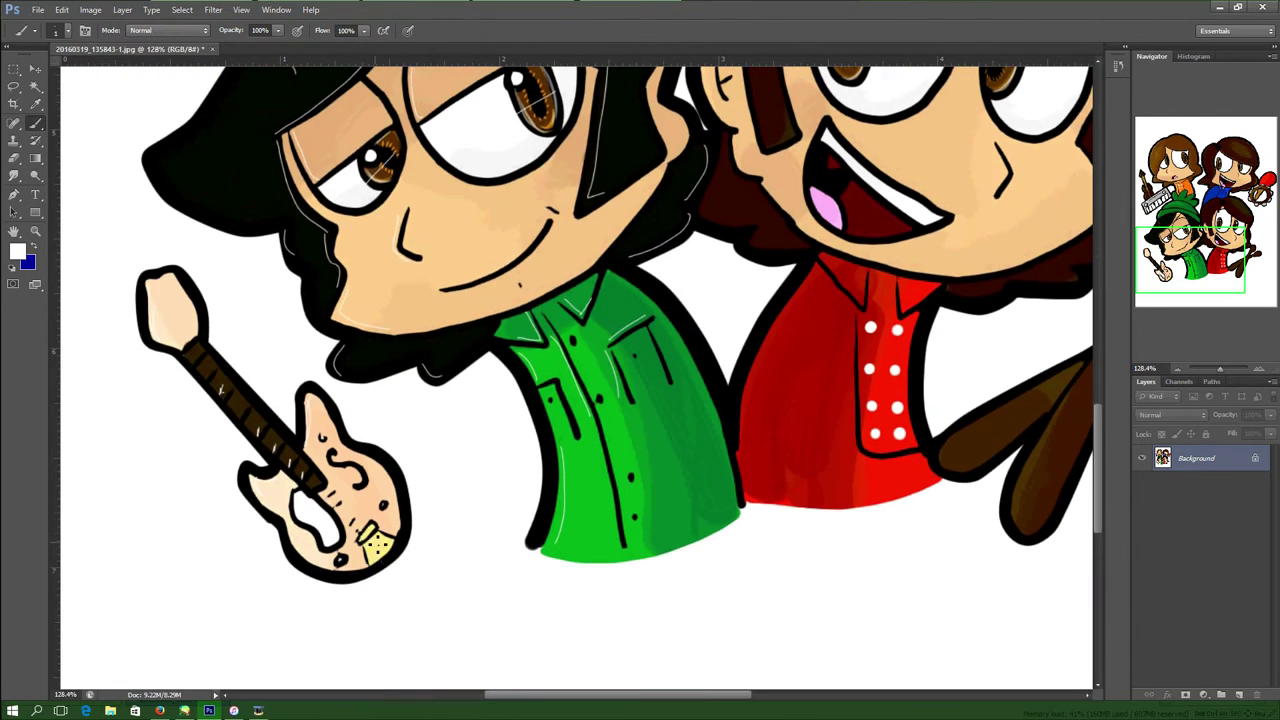
{"action": "mouse_move", "coordinate": [185, 348]}
{"action": "left_mouse_down"}
{"action": "mouse_move", "coordinate": [342, 518]}
{"action": "mouse_move", "coordinate": [326, 490]}
{"action": "left_mouse_up"}
{"action": "left_click_drag", "start_coordinate": [192, 337], "coordinate": [330, 487]}
{"action": "left_click_drag", "start_coordinate": [186, 348], "coordinate": [344, 522]}
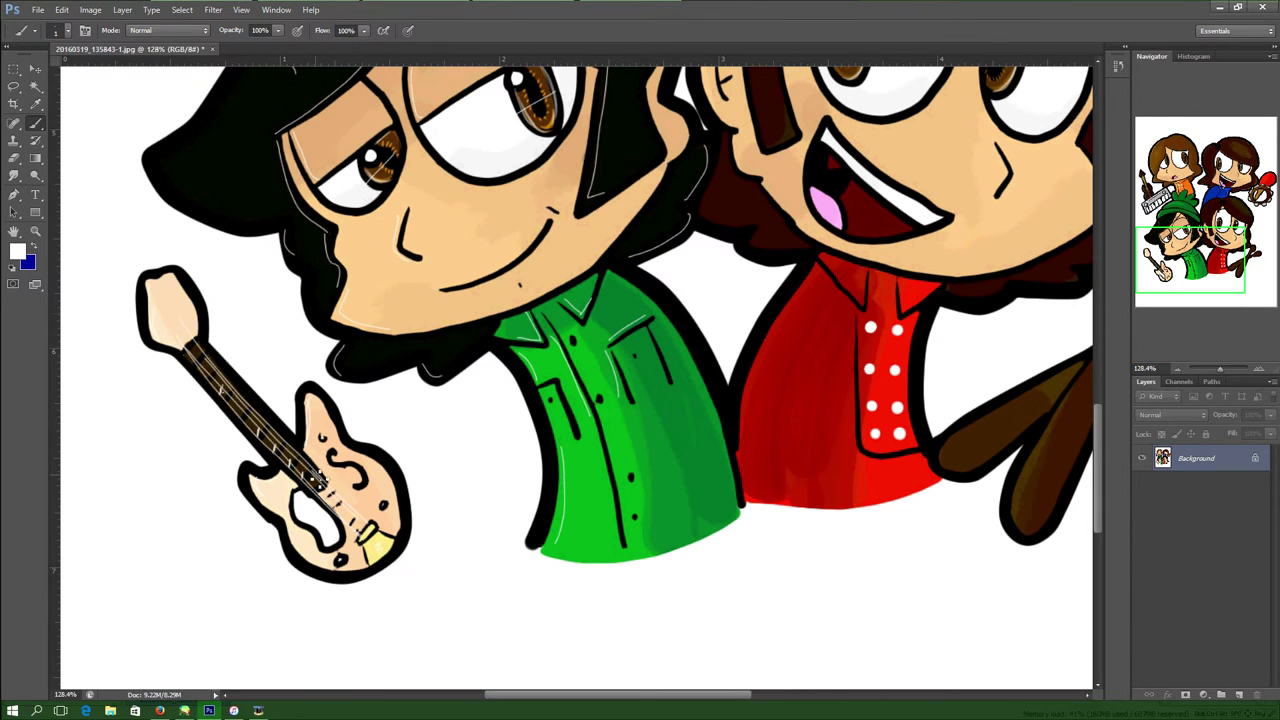
Draw thin white highlights along the upper hair and eyes of the red-shirted character, with a squiggle on the hair.
{"action": "left_click_drag", "start_coordinate": [1190, 260], "coordinate": [1217, 210]}
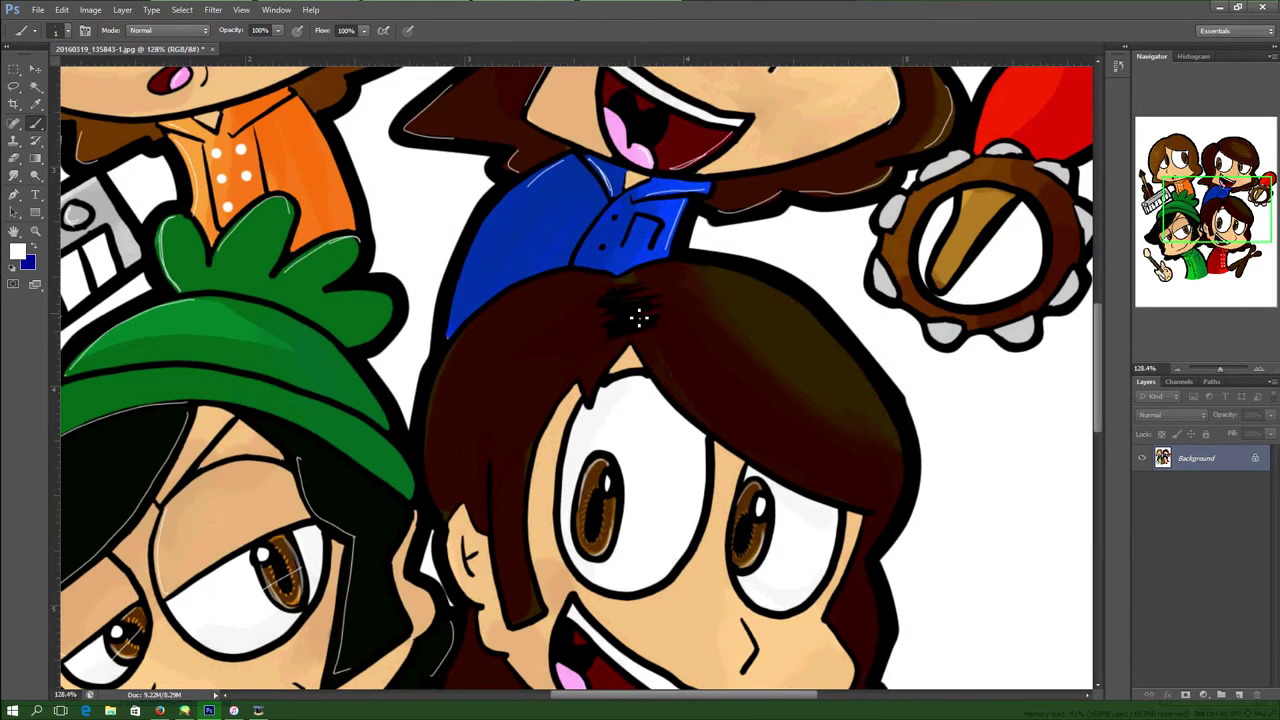
{"action": "scroll", "coordinate": [638, 318], "scroll_direction": "down", "scroll_amount": 2}
{"action": "scroll", "coordinate": [638, 318], "scroll_direction": "left", "scroll_amount": 1}
{"action": "mouse_move", "coordinate": [609, 229]}
{"action": "left_mouse_down"}
{"action": "mouse_move", "coordinate": [502, 276]}
{"action": "mouse_move", "coordinate": [450, 455]}
{"action": "left_mouse_up"}
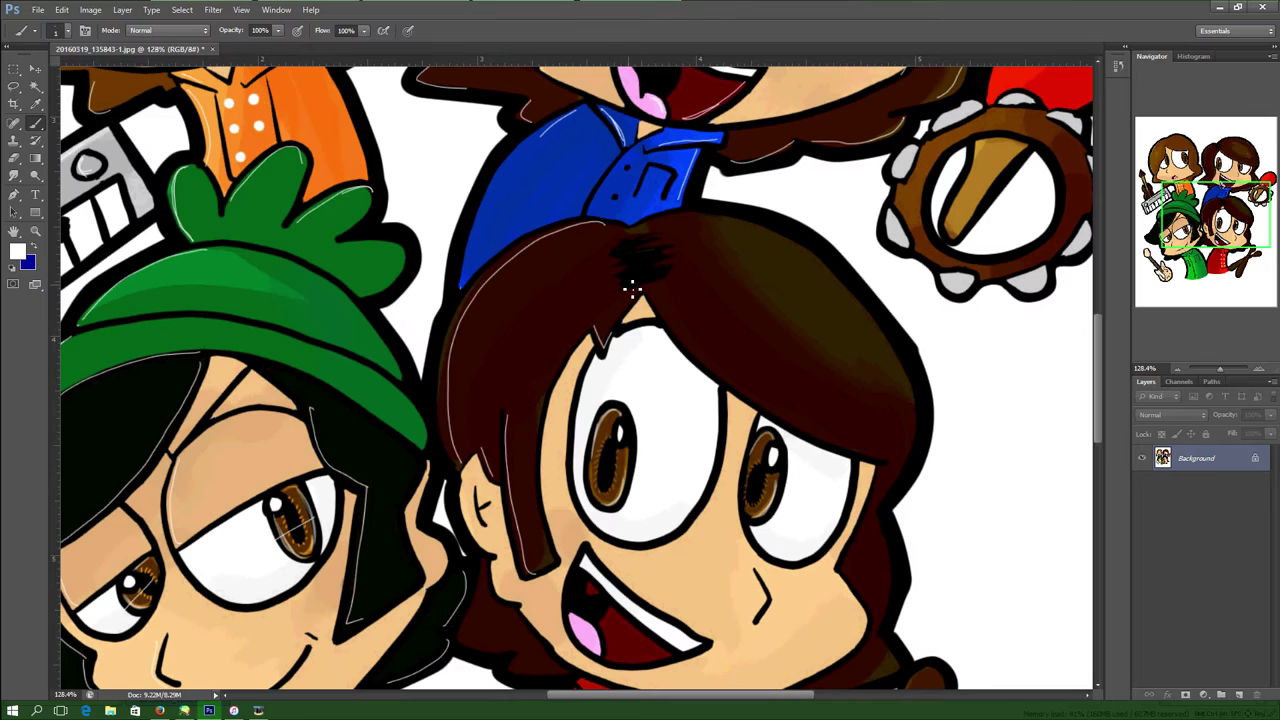
{"action": "left_click_drag", "start_coordinate": [660, 298], "coordinate": [789, 413]}
{"action": "left_click_drag", "start_coordinate": [769, 317], "coordinate": [847, 393]}
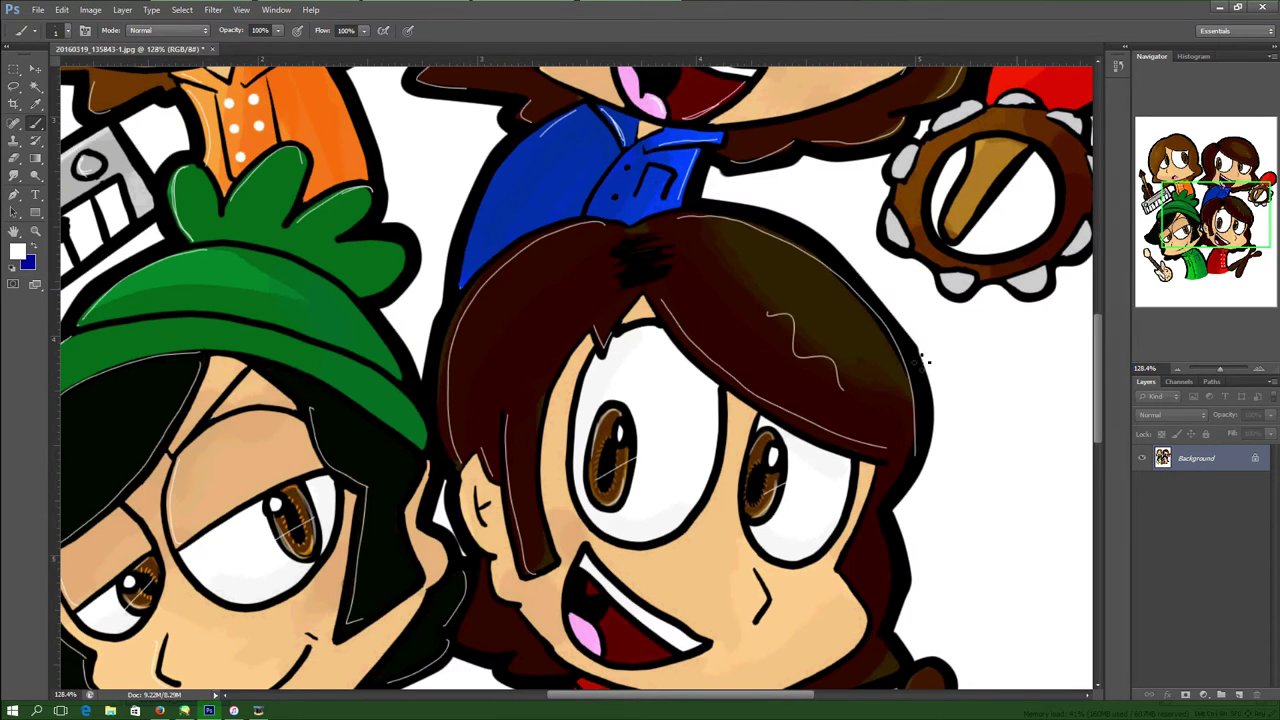
Add white highlights to the red-shirted character's lower hair and collar and to the crossed brown maracas.
{"action": "scroll", "coordinate": [715, 378], "scroll_direction": "down", "scroll_amount": 4}
{"action": "scroll", "coordinate": [715, 378], "scroll_direction": "right", "scroll_amount": 1}
{"action": "left_click_drag", "start_coordinate": [430, 402], "coordinate": [408, 445]}
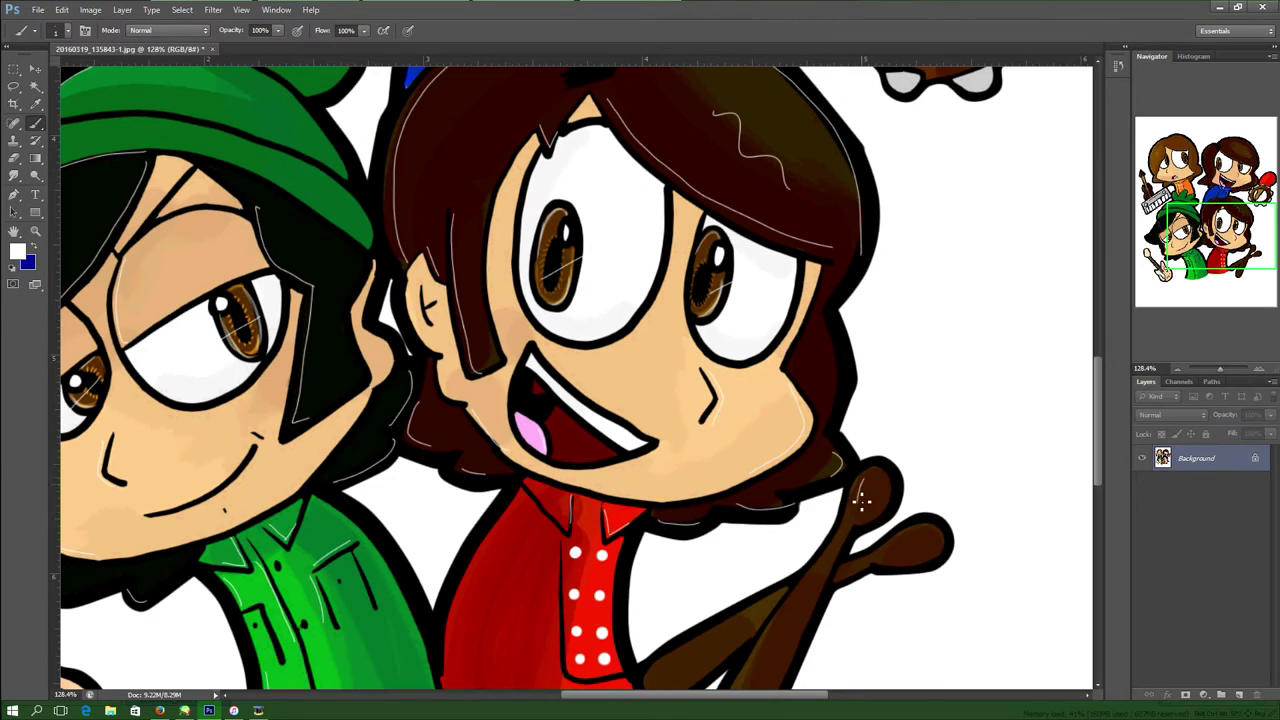
{"action": "left_click_drag", "start_coordinate": [872, 483], "coordinate": [857, 505]}
{"action": "scroll", "coordinate": [857, 505], "scroll_direction": "down", "scroll_amount": 3}
{"action": "scroll", "coordinate": [738, 607], "scroll_direction": "up", "scroll_amount": 2}
{"action": "key", "text": "ctrl+0"}
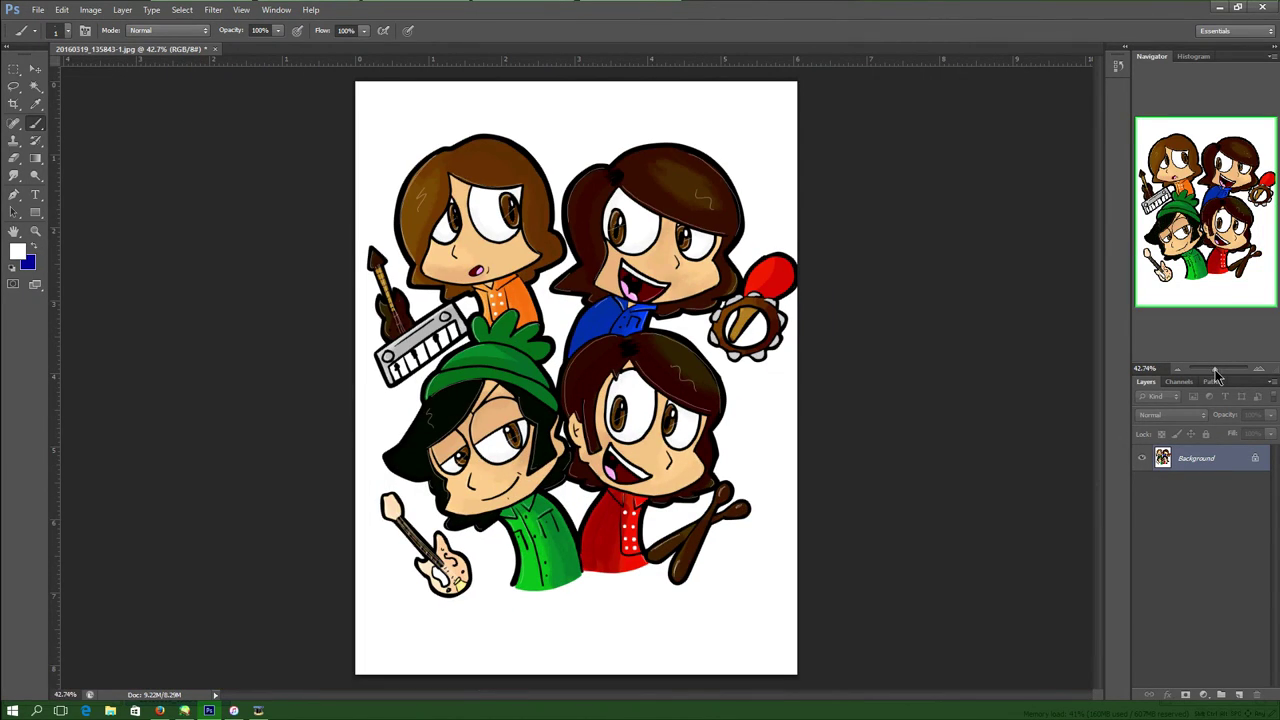
Add white highlights to the red maraca and the tambourine.
{"action": "left_click", "coordinate": [1216, 370]}
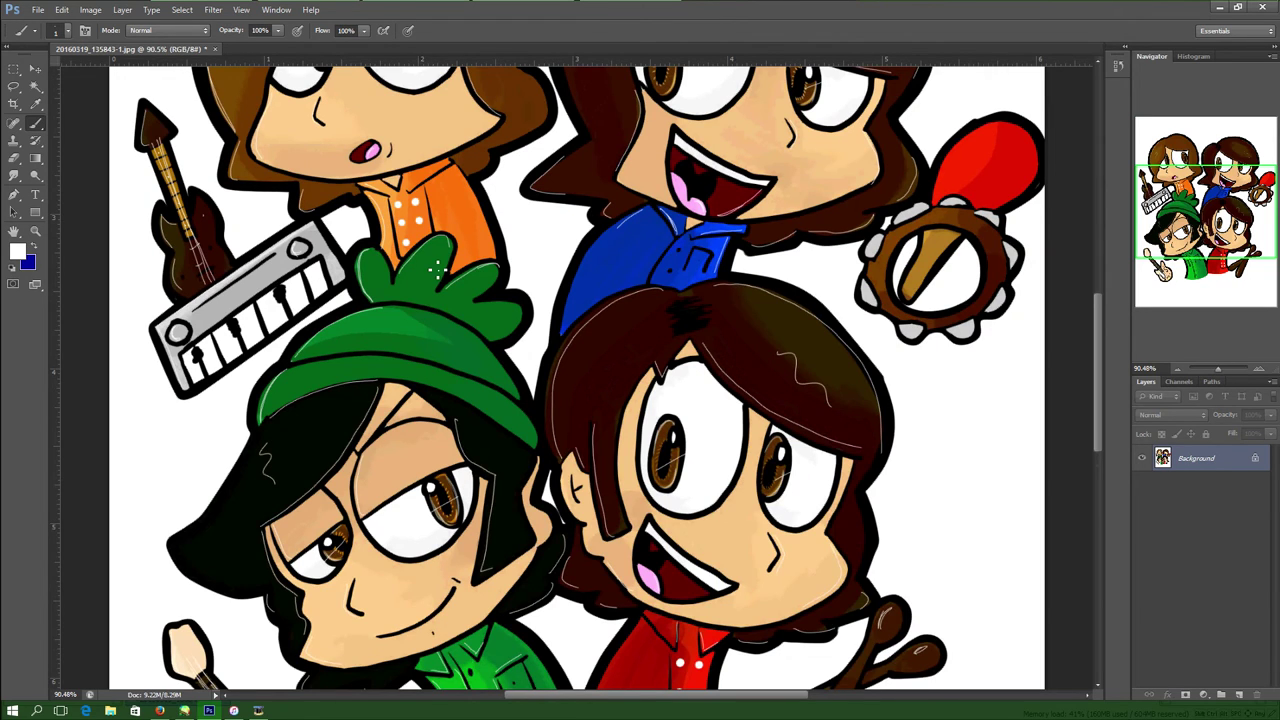
{"action": "scroll", "coordinate": [941, 193], "scroll_direction": "up", "scroll_amount": 2}
{"action": "scroll", "coordinate": [941, 193], "scroll_direction": "right", "scroll_amount": 1}
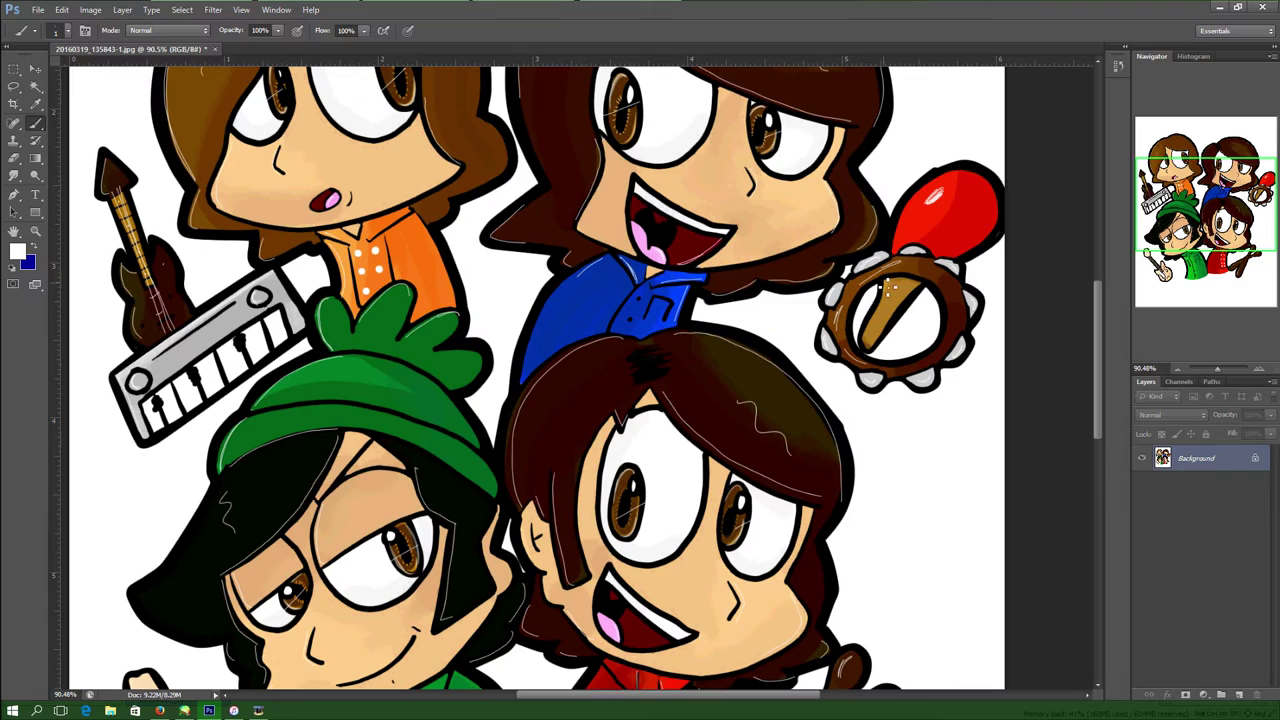
{"action": "left_click_drag", "start_coordinate": [1193, 209], "coordinate": [1149, 298]}
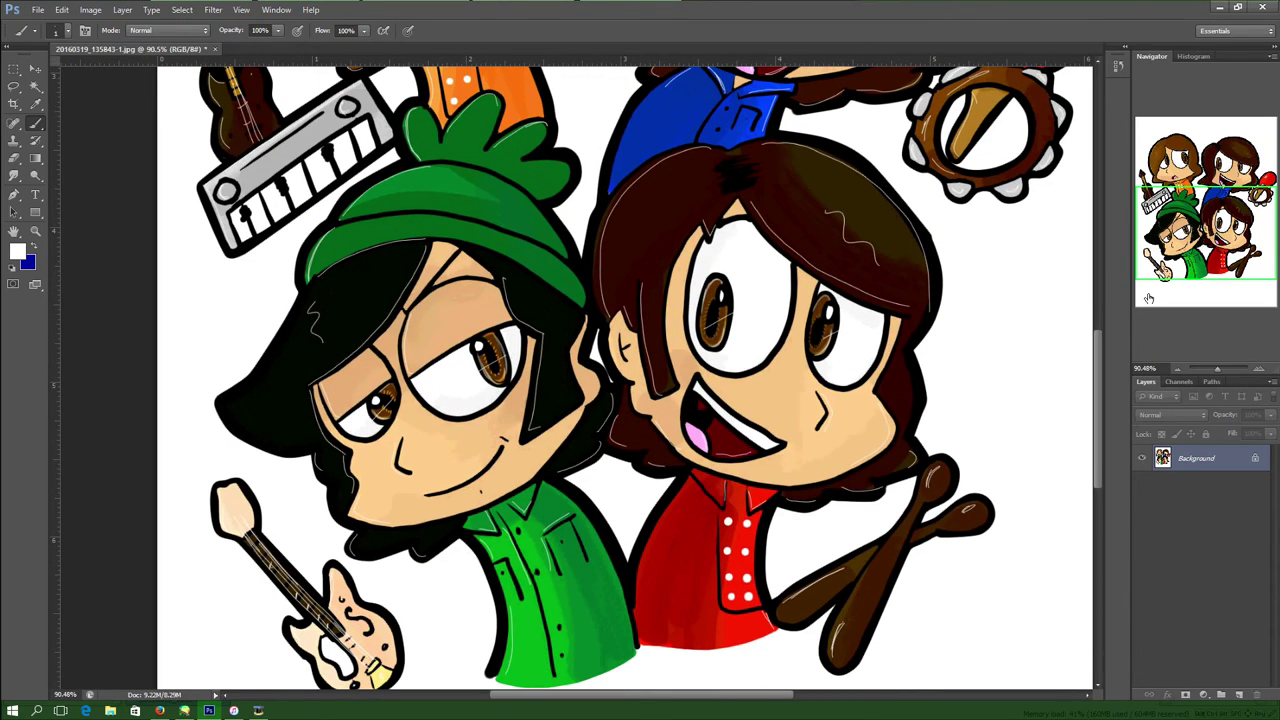
Copy the whole image onto a new layer and delete the Background layer.
{"action": "key", "text": "ctrl+0"}
{"action": "left_click", "coordinate": [35, 86]}
{"action": "key", "text": "ctrl+a"}
{"action": "key", "text": "ctrl+j"}
{"action": "left_click", "coordinate": [1215, 482]}
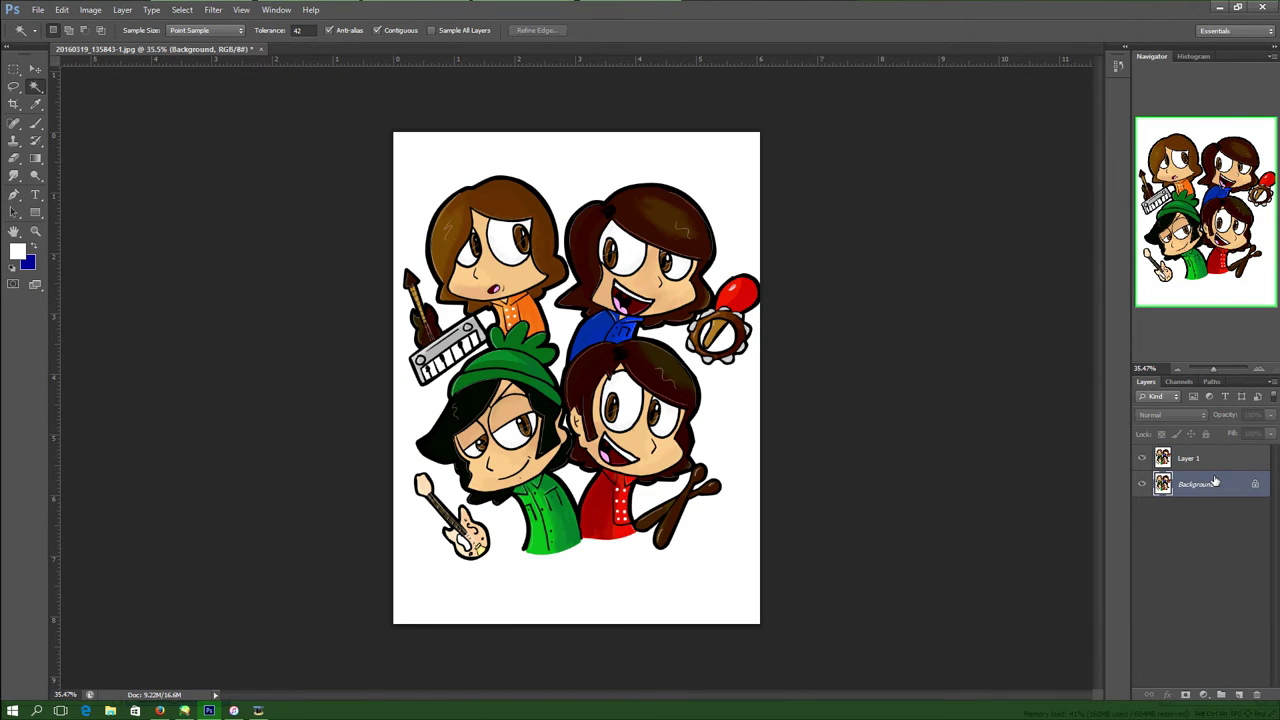
{"action": "key", "text": "Delete"}
Select the white area surrounding the characters with the Magic Wand and delete it to leave transparency.
{"action": "left_click", "coordinate": [680, 168]}
{"action": "key", "text": "Delete"}
{"action": "scroll", "coordinate": [725, 335], "scroll_direction": "up", "scroll_amount": 5}
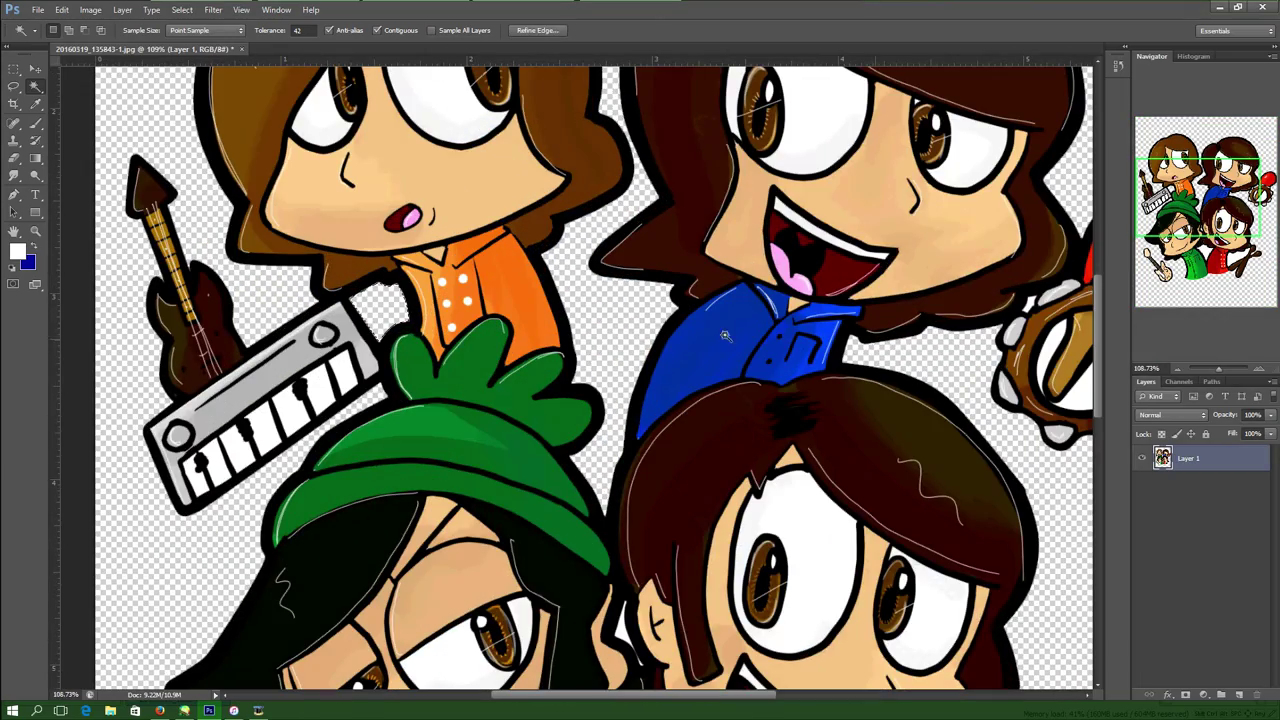
{"action": "scroll", "coordinate": [505, 387], "scroll_direction": "down", "scroll_amount": 5}
{"action": "scroll", "coordinate": [505, 387], "scroll_direction": "right", "scroll_amount": 2}
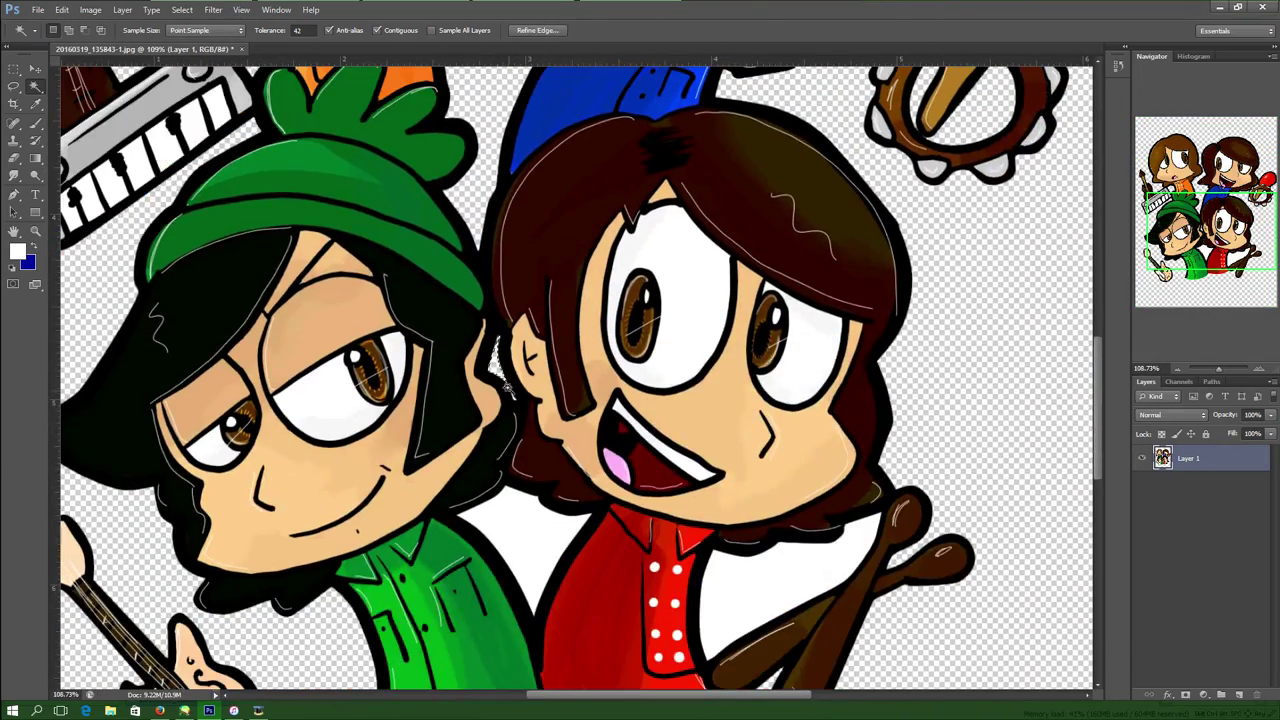
Select and delete the enclosed white gaps between the two lower characters and beside the brown maracas.
{"action": "scroll", "coordinate": [509, 392], "scroll_direction": "up", "scroll_amount": 6}
{"action": "left_click", "coordinate": [517, 369]}
{"action": "scroll", "coordinate": [515, 372], "scroll_direction": "down", "scroll_amount": 5}
{"action": "left_click", "coordinate": [522, 580]}
{"action": "key", "text": "Delete"}
{"action": "left_click", "coordinate": [826, 635]}
{"action": "key", "text": "Delete"}
{"action": "mouse_move", "coordinate": [826, 635]}
{"action": "left_mouse_down"}
{"action": "mouse_move", "coordinate": [1051, 356]}
{"action": "mouse_move", "coordinate": [785, 489]}
{"action": "left_mouse_up"}
{"action": "left_click_drag", "start_coordinate": [425, 130], "coordinate": [835, 539]}
{"action": "scroll", "coordinate": [835, 357], "scroll_direction": "down", "scroll_amount": 5}
Add a new layer beneath the artwork layer, hide the artwork and clear the selection.
{"action": "left_click", "coordinate": [1239, 697]}
{"action": "left_click_drag", "start_coordinate": [1204, 457], "coordinate": [1198, 493]}
{"action": "left_click", "coordinate": [1142, 459]}
{"action": "left_click", "coordinate": [13, 70]}
{"action": "left_click", "coordinate": [104, 199]}
Set up the Brush tool with a red foreground colour and a size of 21 px.
{"action": "left_click", "coordinate": [36, 123]}
{"action": "left_click", "coordinate": [17, 251]}
{"action": "left_click", "coordinate": [231, 62]}
{"action": "left_click", "coordinate": [380, 78]}
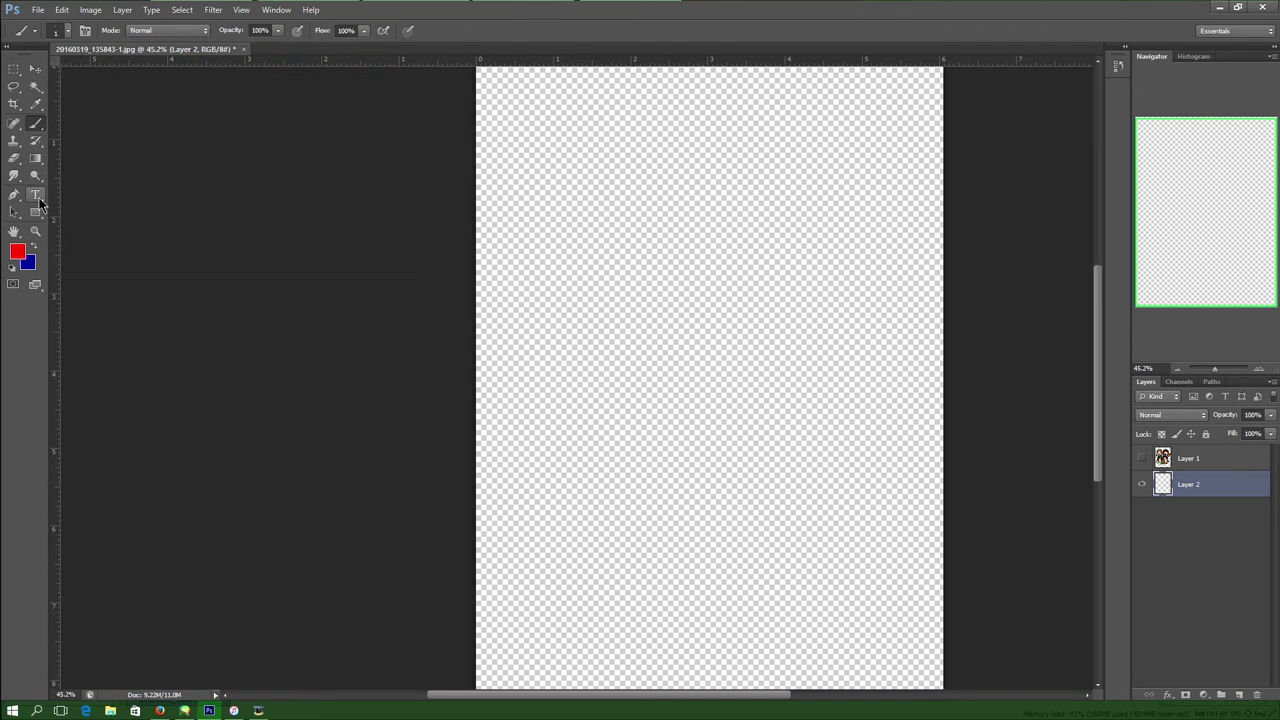
{"action": "left_click", "coordinate": [37, 105]}
{"action": "left_click", "coordinate": [62, 10]}
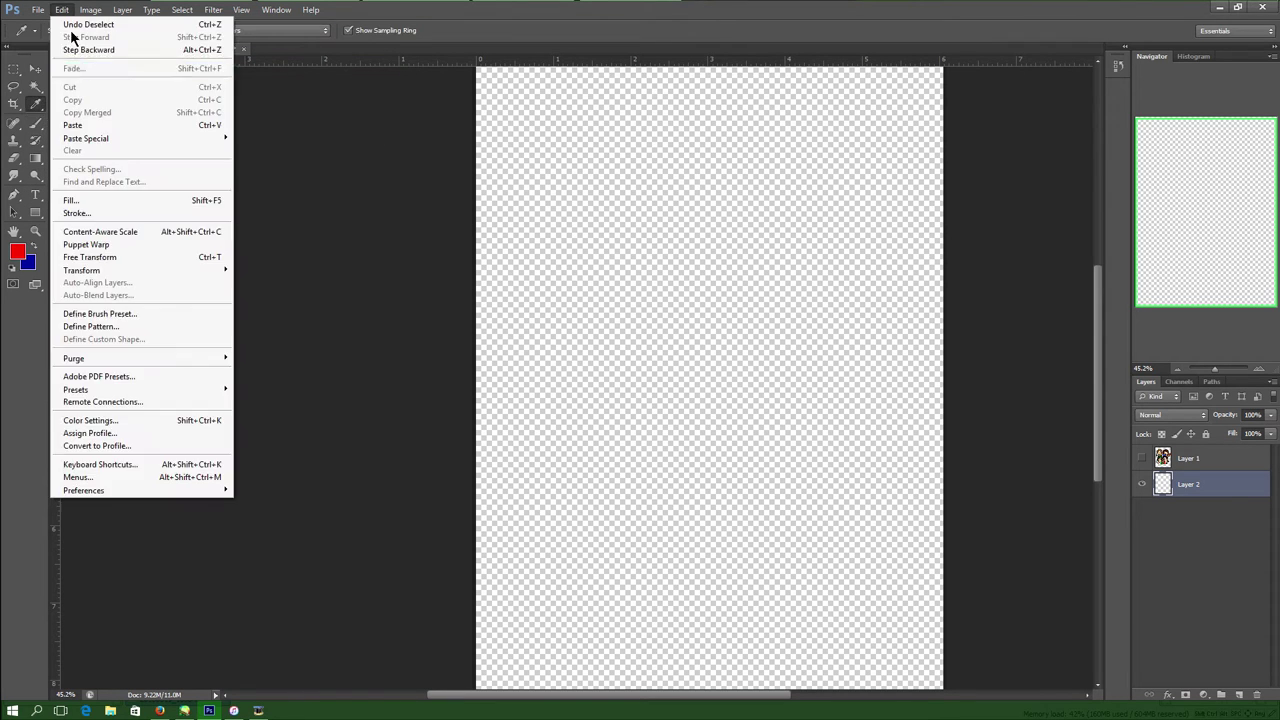
{"action": "key", "text": "Escape"}
{"action": "left_click", "coordinate": [36, 123]}
{"action": "left_click", "coordinate": [57, 30]}
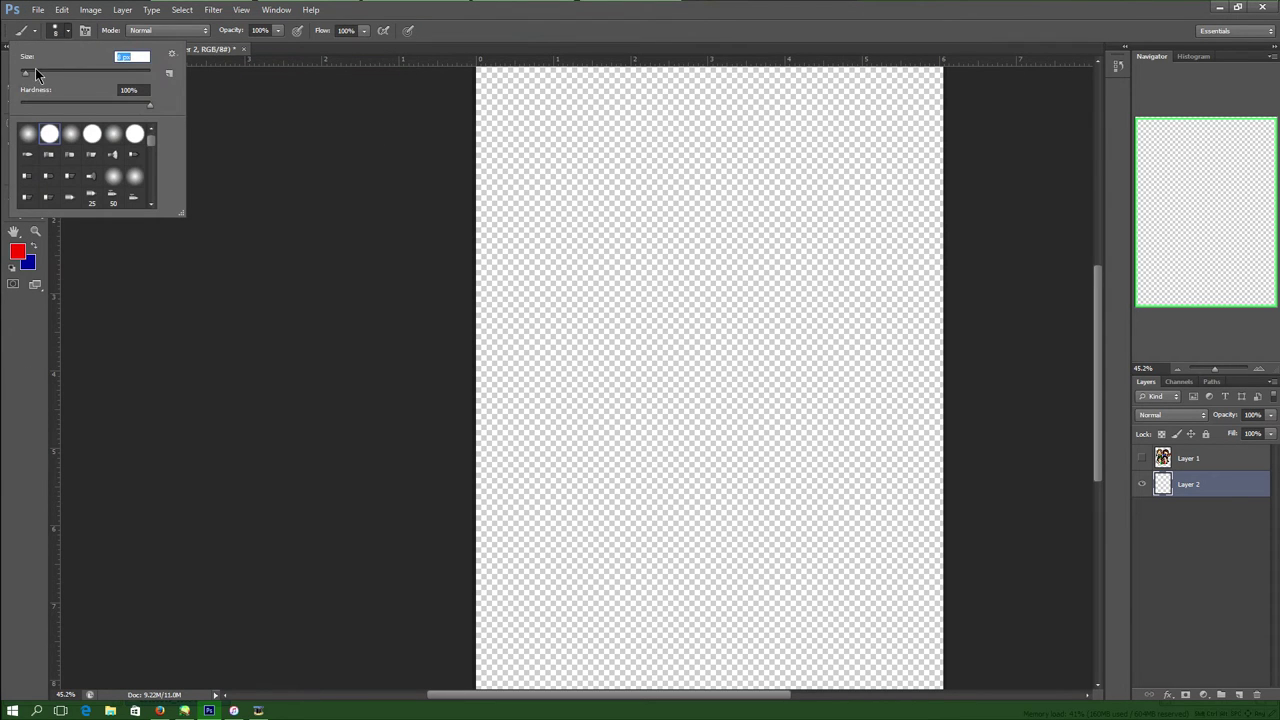
{"action": "left_click", "coordinate": [531, 470]}
Draw the outlined letters "MONK" in red, slanting upward across the new layer.
{"action": "mouse_move", "coordinate": [514, 446]}
{"action": "left_mouse_down"}
{"action": "mouse_move", "coordinate": [587, 565]}
{"action": "mouse_move", "coordinate": [602, 569]}
{"action": "mouse_move", "coordinate": [566, 504]}
{"action": "mouse_move", "coordinate": [590, 531]}
{"action": "mouse_move", "coordinate": [584, 495]}
{"action": "mouse_move", "coordinate": [598, 507]}
{"action": "mouse_move", "coordinate": [526, 434]}
{"action": "mouse_move", "coordinate": [645, 522]}
{"action": "left_mouse_up"}
{"action": "mouse_move", "coordinate": [567, 388]}
{"action": "left_mouse_down"}
{"action": "mouse_move", "coordinate": [599, 459]}
{"action": "mouse_move", "coordinate": [574, 396]}
{"action": "mouse_move", "coordinate": [680, 497]}
{"action": "mouse_move", "coordinate": [697, 440]}
{"action": "left_mouse_up"}
{"action": "key", "text": "ctrl+z"}
{"action": "mouse_move", "coordinate": [603, 372]}
{"action": "left_mouse_down"}
{"action": "mouse_move", "coordinate": [649, 380]}
{"action": "mouse_move", "coordinate": [725, 468]}
{"action": "mouse_move", "coordinate": [717, 431]}
{"action": "mouse_move", "coordinate": [740, 423]}
{"action": "mouse_move", "coordinate": [752, 387]}
{"action": "left_mouse_up"}
{"action": "mouse_move", "coordinate": [666, 345]}
{"action": "left_mouse_down"}
{"action": "mouse_move", "coordinate": [736, 296]}
{"action": "mouse_move", "coordinate": [754, 374]}
{"action": "left_mouse_up"}
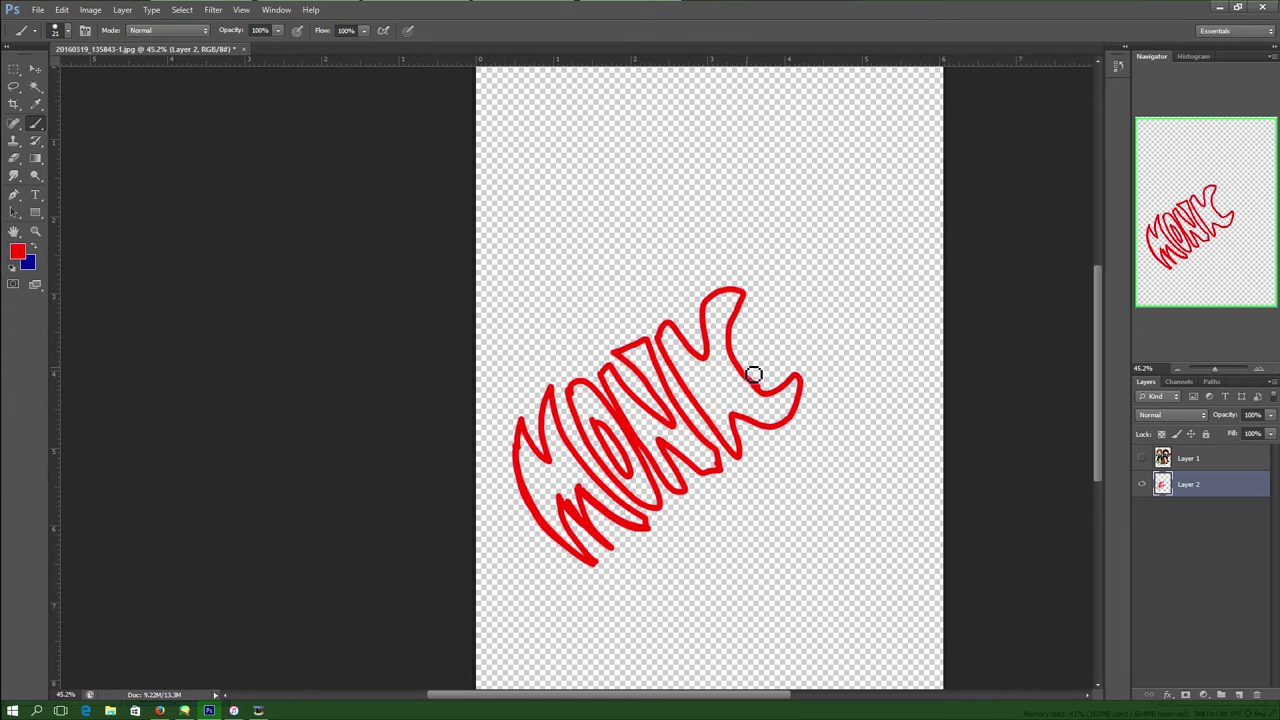
Add two outlined red letters "EE" after the K and move the lettering lower on the canvas.
{"action": "mouse_move", "coordinate": [762, 310]}
{"action": "left_mouse_down"}
{"action": "mouse_move", "coordinate": [825, 358]}
{"action": "mouse_move", "coordinate": [803, 330]}
{"action": "mouse_move", "coordinate": [823, 286]}
{"action": "mouse_move", "coordinate": [854, 334]}
{"action": "mouse_move", "coordinate": [866, 229]}
{"action": "mouse_move", "coordinate": [900, 310]}
{"action": "mouse_move", "coordinate": [878, 322]}
{"action": "left_mouse_up"}
{"action": "key", "text": "ctrl+z"}
{"action": "left_click_drag", "start_coordinate": [862, 253], "coordinate": [859, 262]}
{"action": "left_click", "coordinate": [37, 69]}
{"action": "left_click_drag", "start_coordinate": [614, 455], "coordinate": [585, 567]}
{"action": "left_click", "coordinate": [39, 124]}
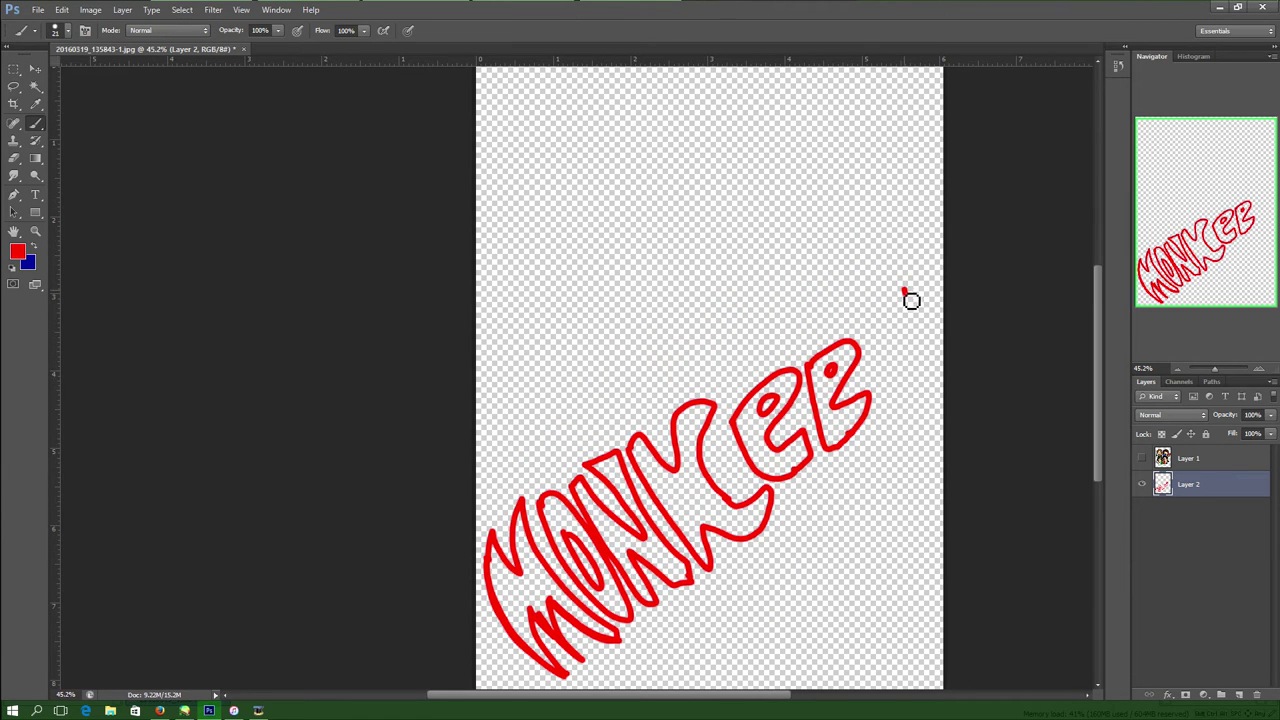
Undo the first strokes of the final letter and redraw it as an outlined red "S" with dots around its ends.
{"action": "key", "text": "ctrl+z"}
{"action": "key", "text": "ctrl+alt+z"}
{"action": "key", "text": "ctrl+alt+z"}
{"action": "mouse_move", "coordinate": [914, 270]}
{"action": "left_mouse_down"}
{"action": "mouse_move", "coordinate": [943, 374]}
{"action": "mouse_move", "coordinate": [905, 400]}
{"action": "mouse_move", "coordinate": [862, 285]}
{"action": "mouse_move", "coordinate": [922, 235]}
{"action": "left_mouse_up"}
{"action": "left_click", "coordinate": [862, 259]}
{"action": "left_click", "coordinate": [940, 397]}
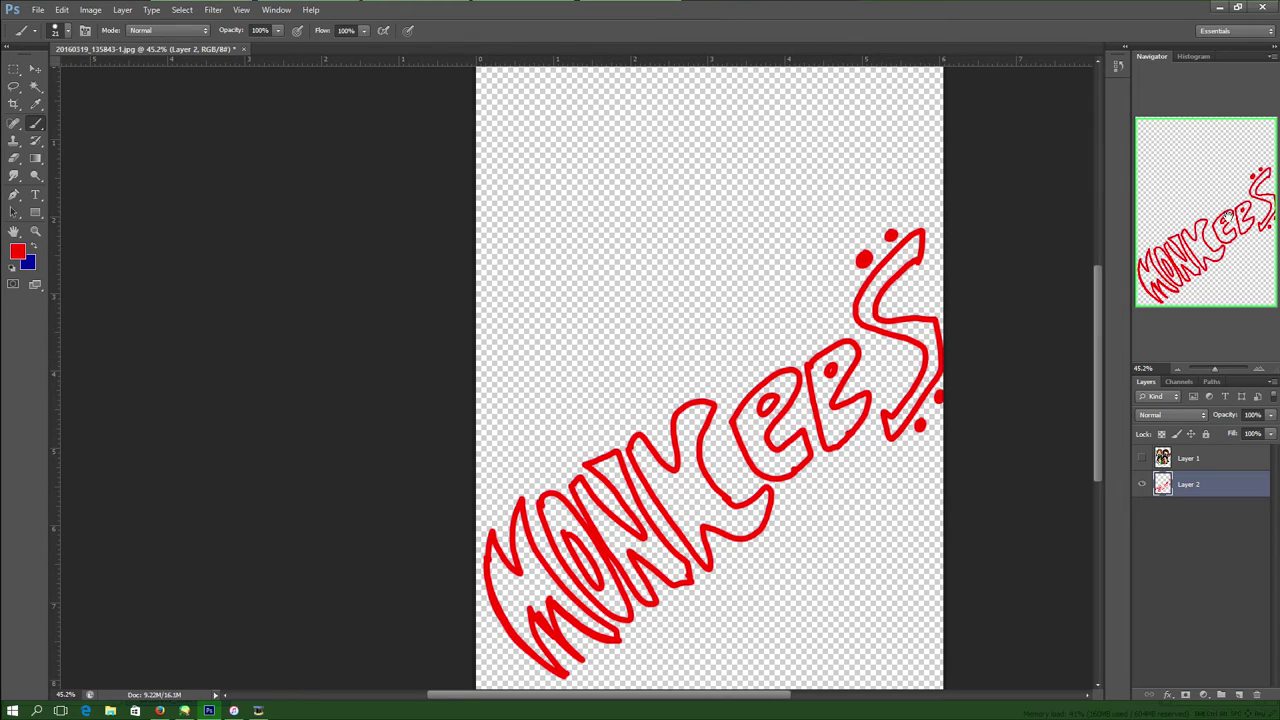
Delete the red lettering layer and show the artwork layer again.
{"action": "left_click", "coordinate": [1256, 694]}
{"action": "left_click", "coordinate": [1143, 457]}
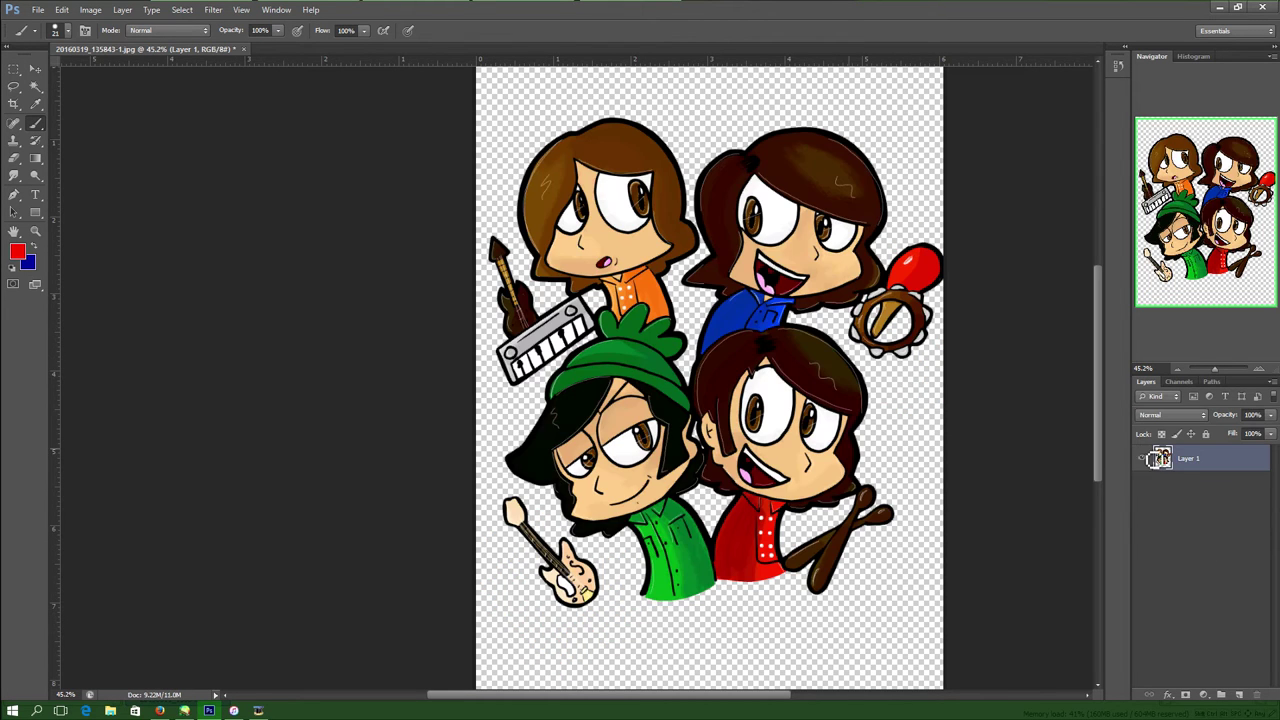
Try to open a saved Monkees logo image, dismiss the error and switch to the web browser.
{"action": "left_click", "coordinate": [38, 10]}
{"action": "left_click", "coordinate": [55, 40]}
{"action": "double_click", "coordinate": [611, 303]}
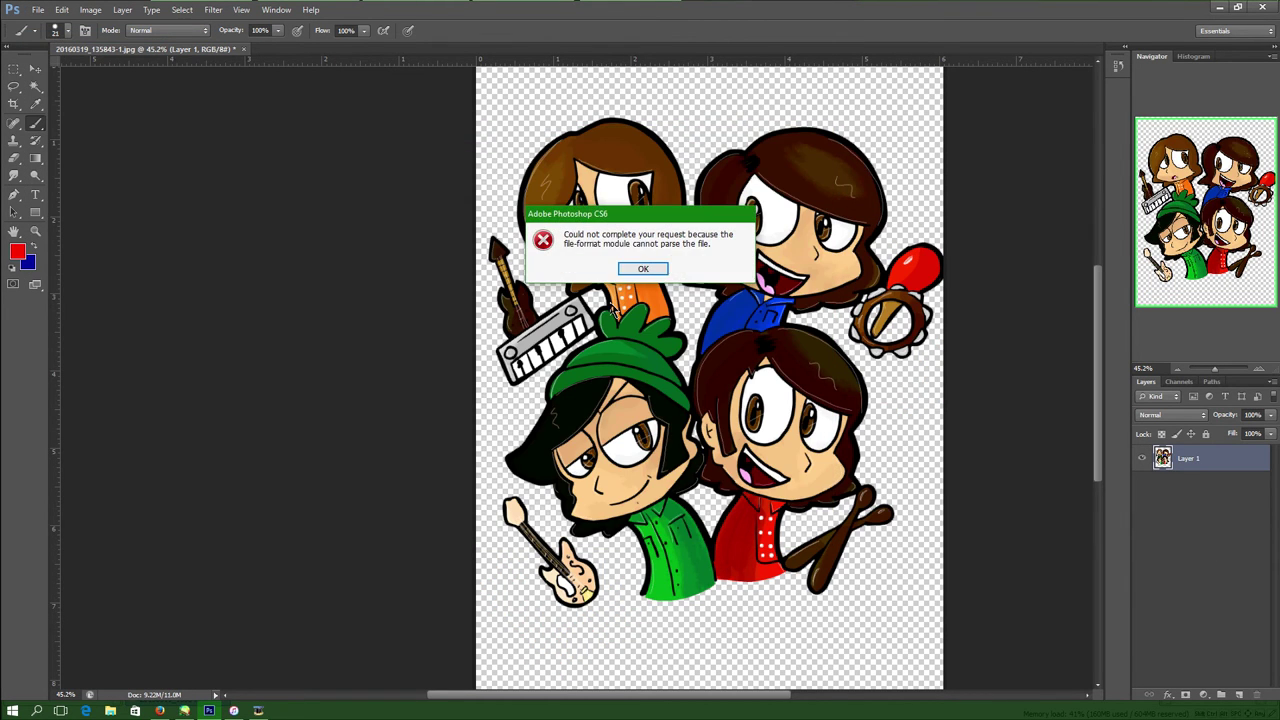
{"action": "left_click", "coordinate": [658, 270]}
{"action": "left_click", "coordinate": [160, 710]}
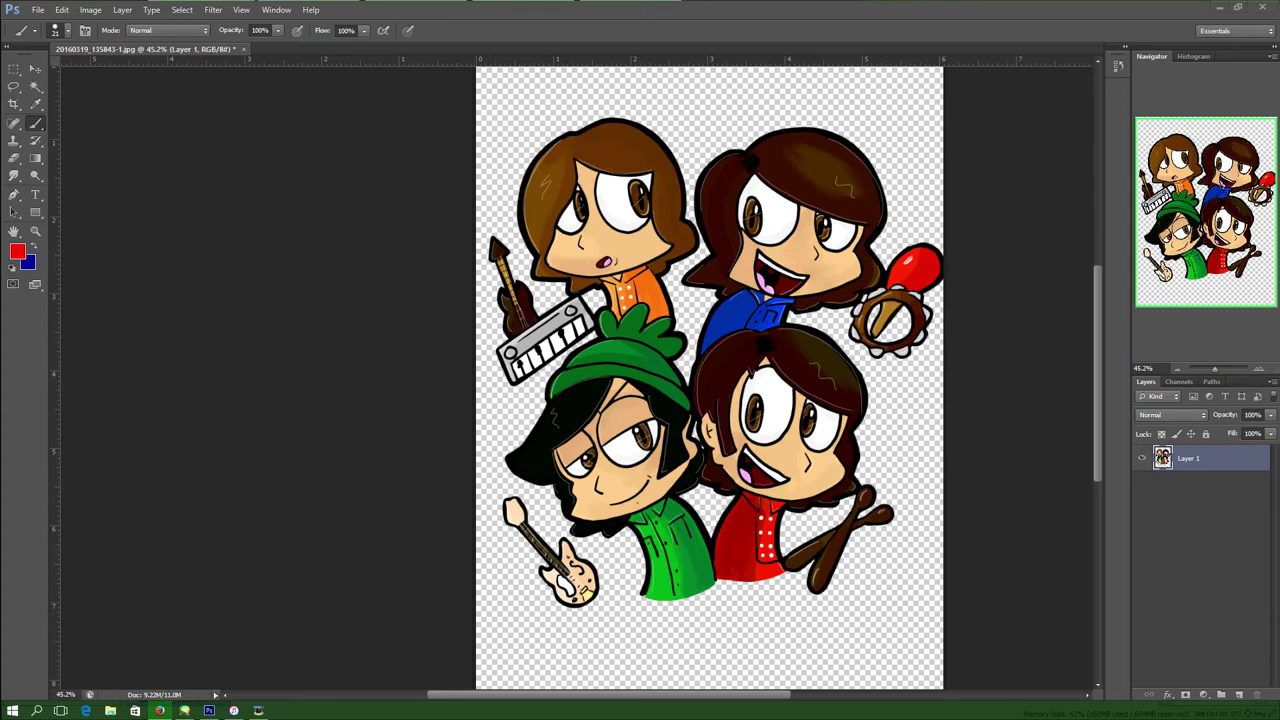
Open Monkees logo_0.jpg, duplicate its background layer and delete the original one.
{"action": "left_click", "coordinate": [38, 10]}
{"action": "left_click", "coordinate": [51, 37]}
{"action": "double_click", "coordinate": [622, 312]}
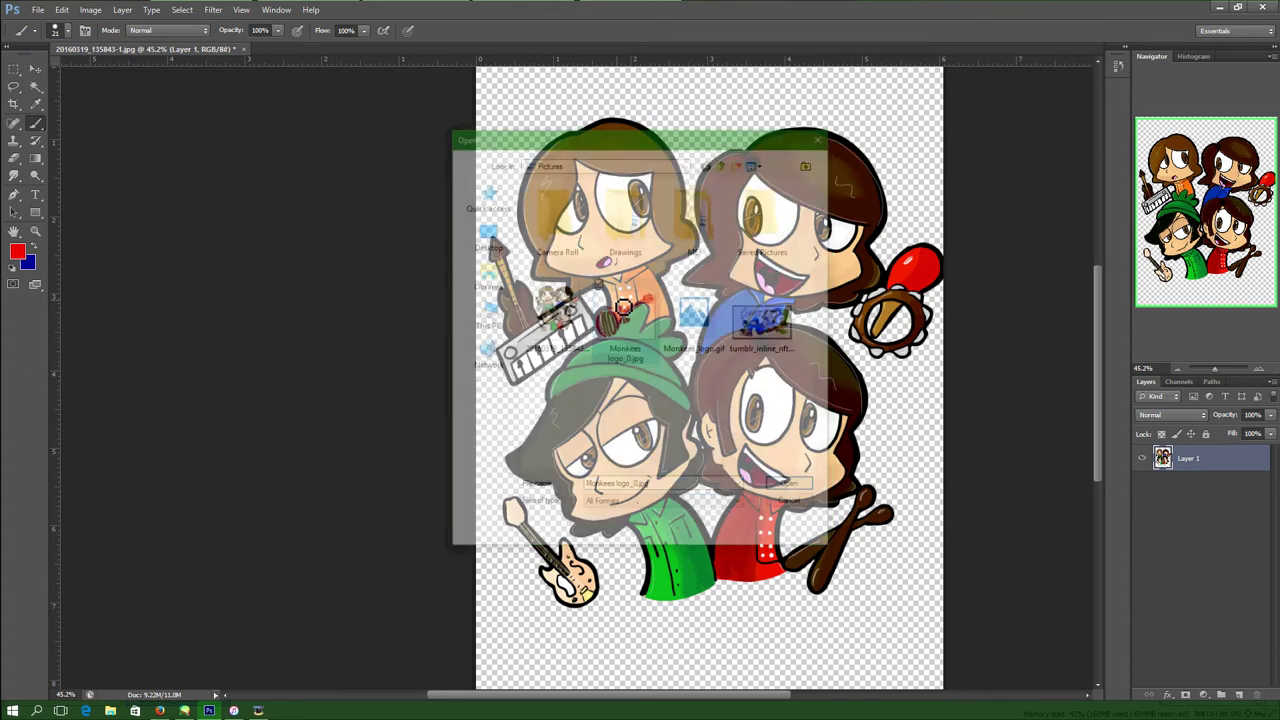
{"action": "left_click", "coordinate": [36, 88]}
{"action": "key", "text": "ctrl+j"}
{"action": "left_click", "coordinate": [1209, 484]}
{"action": "key", "text": "Delete"}
Delete the white area around the logo lettering and the leftover white patches along its lower and outer edges.
{"action": "left_click", "coordinate": [735, 412]}
{"action": "key", "text": "Delete"}
{"action": "scroll", "coordinate": [551, 388], "scroll_direction": "up", "scroll_amount": 4}
{"action": "left_click", "coordinate": [405, 470]}
{"action": "key", "text": "Delete"}
{"action": "left_click", "coordinate": [200, 512]}
{"action": "key", "text": "Delete"}
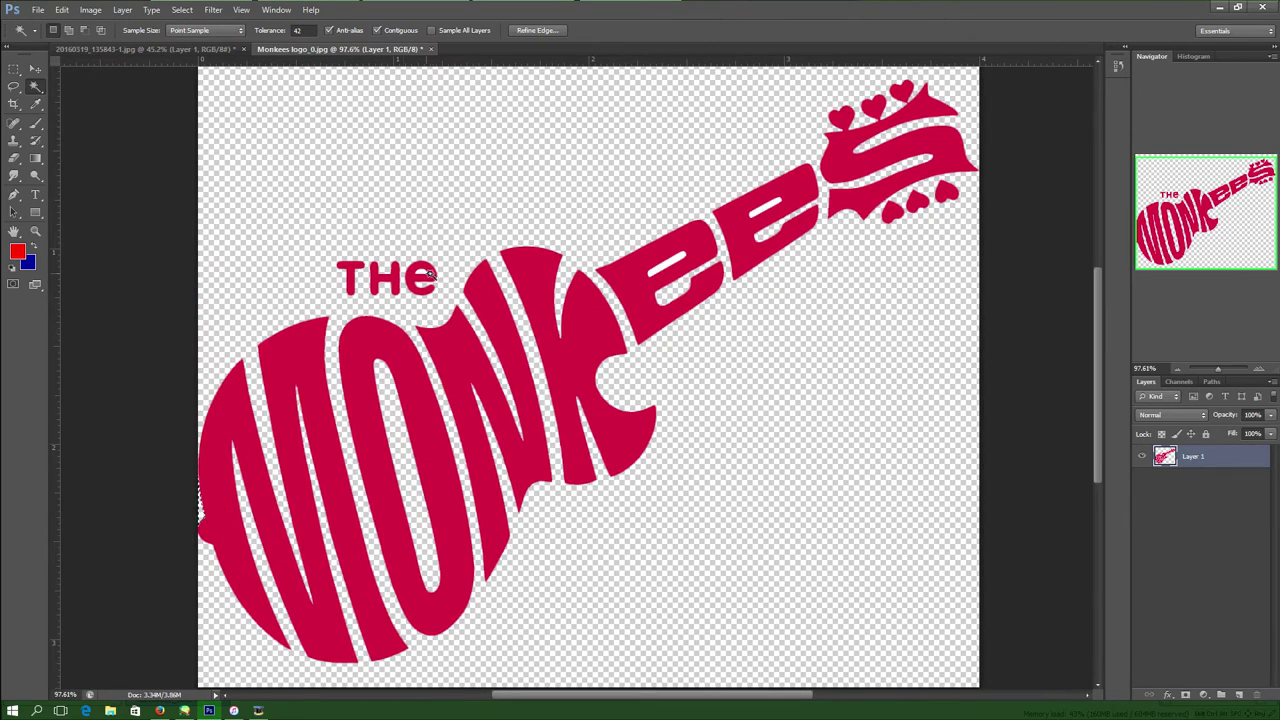
Delete the white fills inside the letter E of "THE" and inside the two E letters of the guitar neck.
{"action": "scroll", "coordinate": [407, 292], "scroll_direction": "up", "scroll_amount": 5}
{"action": "left_click", "coordinate": [435, 256]}
{"action": "key", "text": "Delete"}
{"action": "left_click", "coordinate": [913, 236]}
{"action": "key", "text": "Delete"}
{"action": "left_click_drag", "start_coordinate": [943, 247], "coordinate": [691, 357]}
{"action": "scroll", "coordinate": [858, 231], "scroll_direction": "down", "scroll_amount": 3}
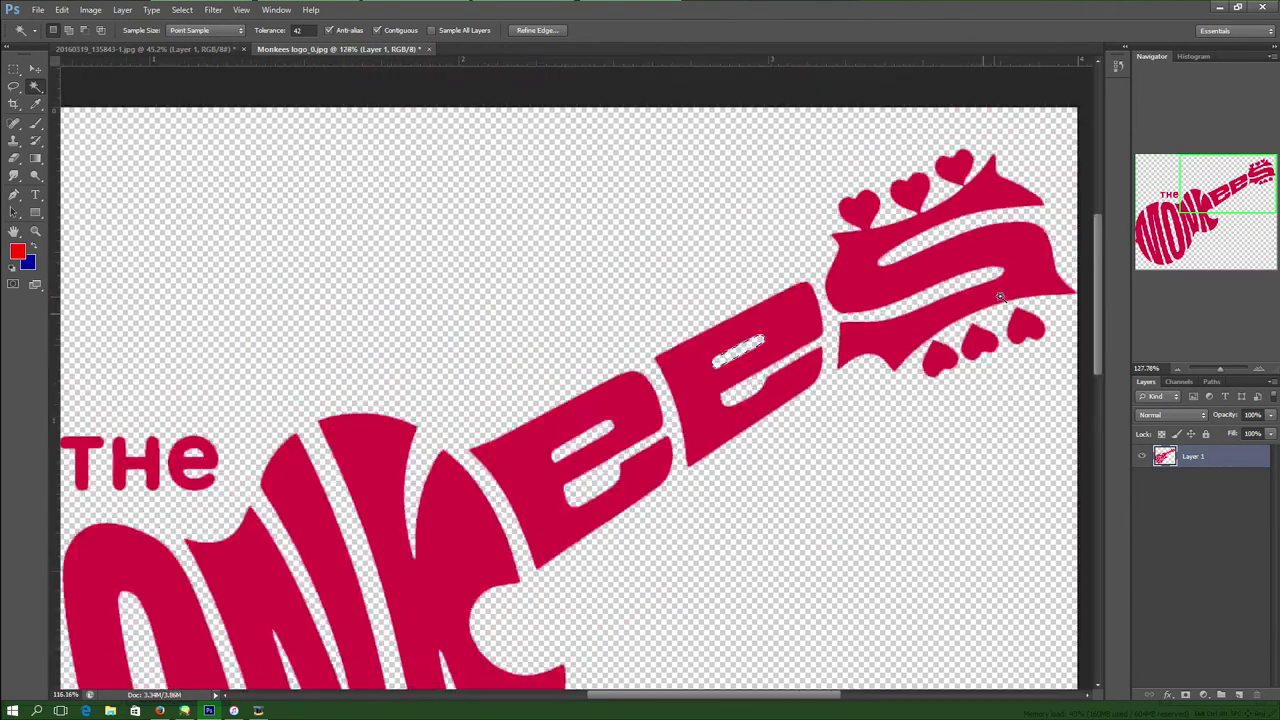
Bring the logo into the band drawing as a new layer, hide it and move the artwork up to the canvas's upper edge.
{"action": "left_click_drag", "start_coordinate": [172, 56], "coordinate": [168, 72]}
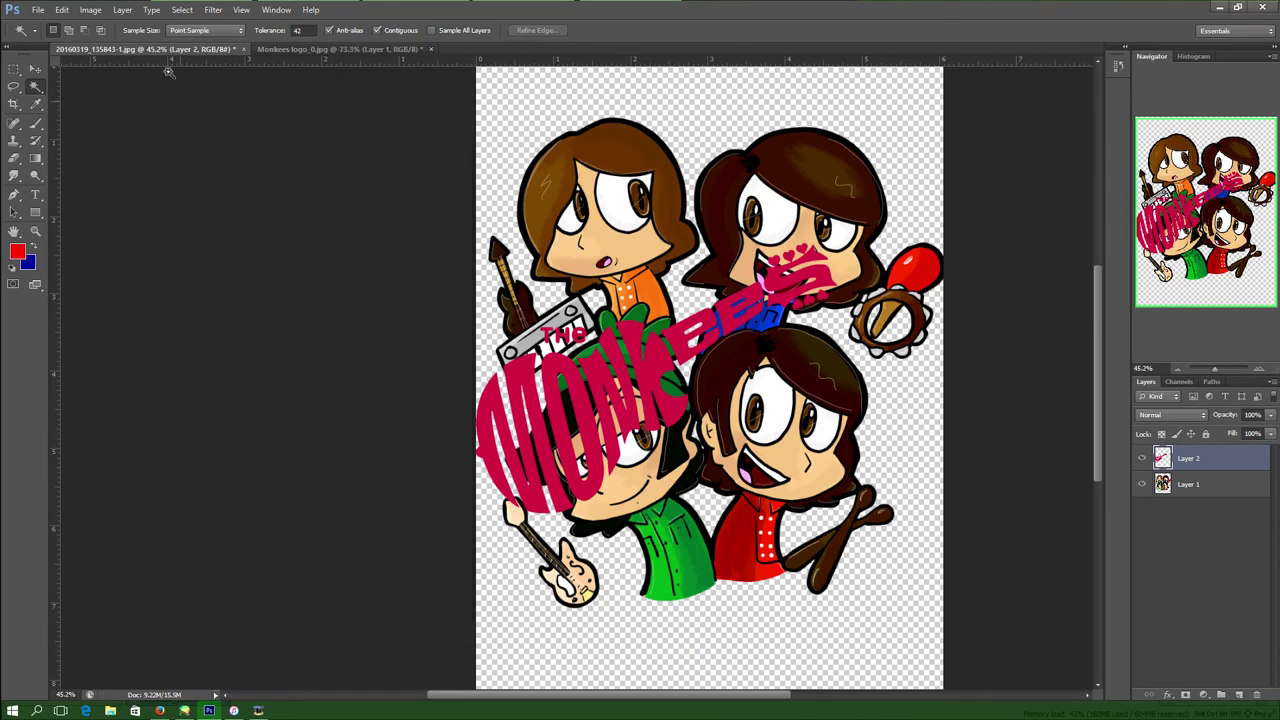
{"action": "left_click", "coordinate": [1143, 458]}
{"action": "left_click", "coordinate": [1203, 485]}
{"action": "left_click", "coordinate": [35, 69]}
{"action": "left_click_drag", "start_coordinate": [709, 264], "coordinate": [703, 224]}
{"action": "scroll", "coordinate": [1197, 176], "scroll_direction": "down", "scroll_amount": 2}
{"action": "left_click_drag", "start_coordinate": [628, 244], "coordinate": [627, 238]}
Show the logo, scale it to about 66%, rotate it about 11° clockwise and place it below the characters.
{"action": "left_click", "coordinate": [1188, 458]}
{"action": "left_click", "coordinate": [1142, 458]}
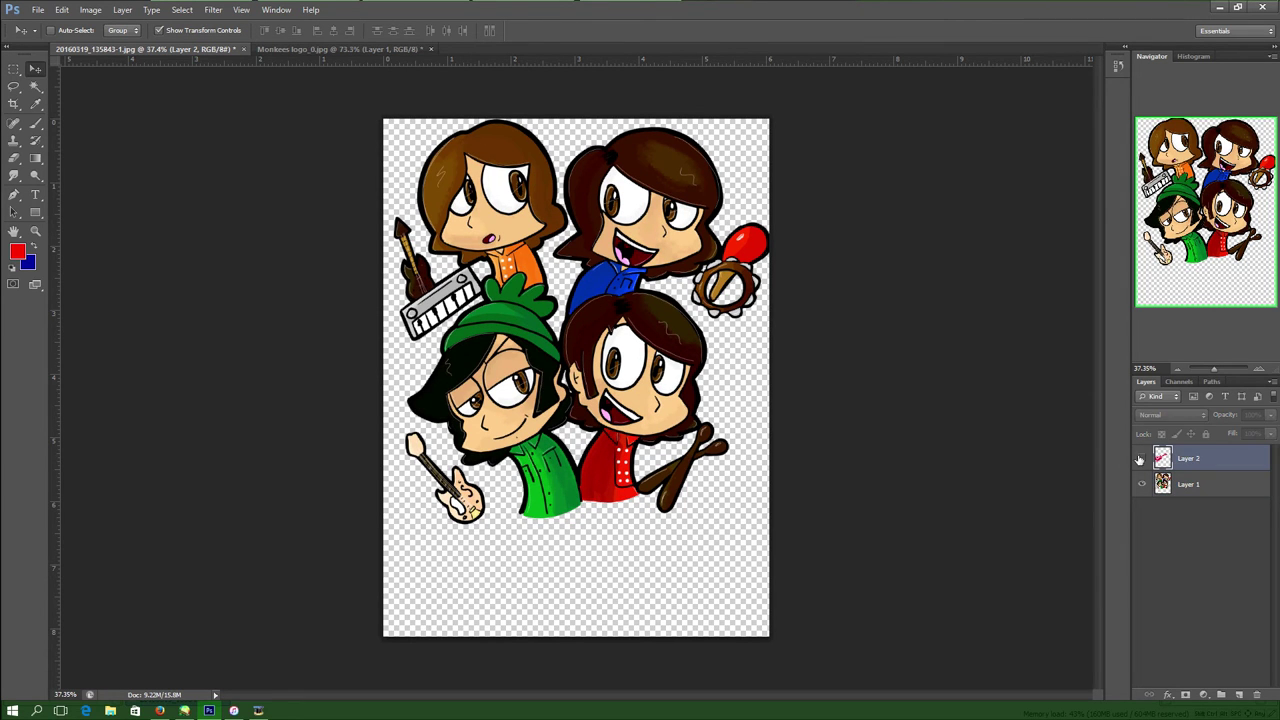
{"action": "left_click_drag", "start_coordinate": [555, 353], "coordinate": [575, 498]}
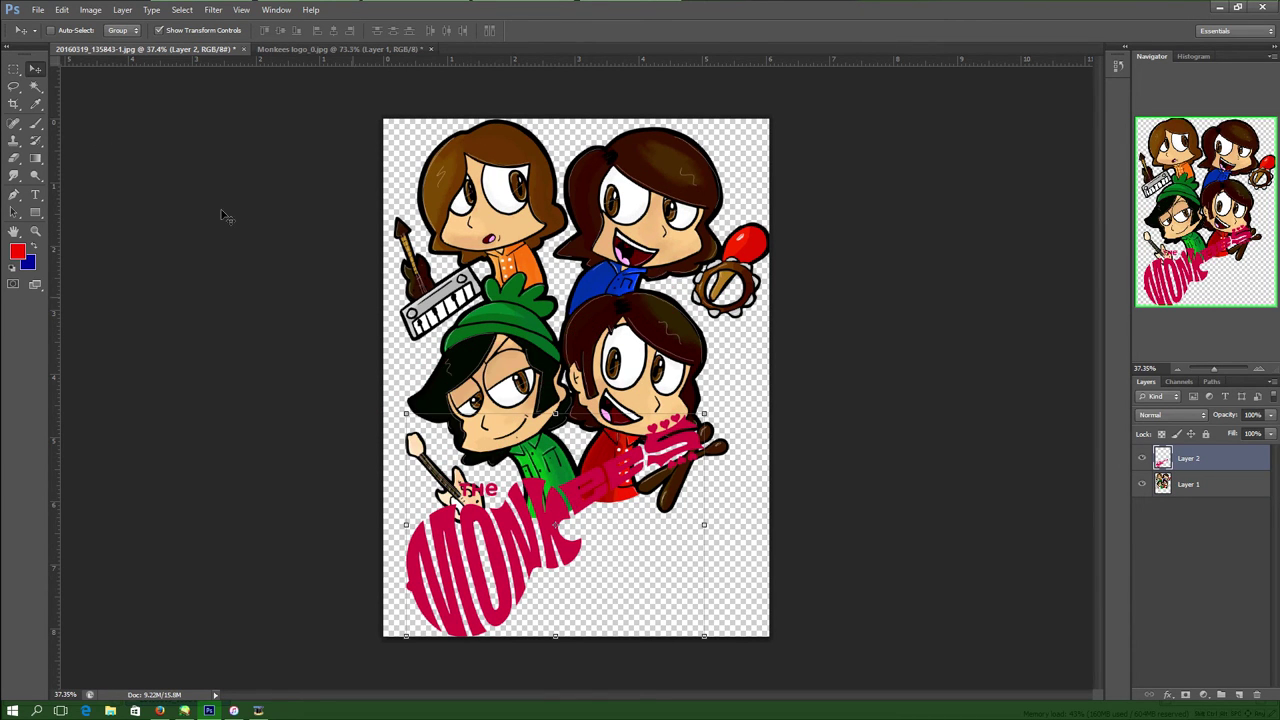
{"action": "left_click_drag", "start_coordinate": [704, 412], "coordinate": [628, 478]}
{"action": "left_click_drag", "start_coordinate": [606, 536], "coordinate": [606, 536]}
{"action": "left_click_drag", "start_coordinate": [656, 501], "coordinate": [668, 496]}
{"action": "left_click_drag", "start_coordinate": [619, 532], "coordinate": [610, 537]}
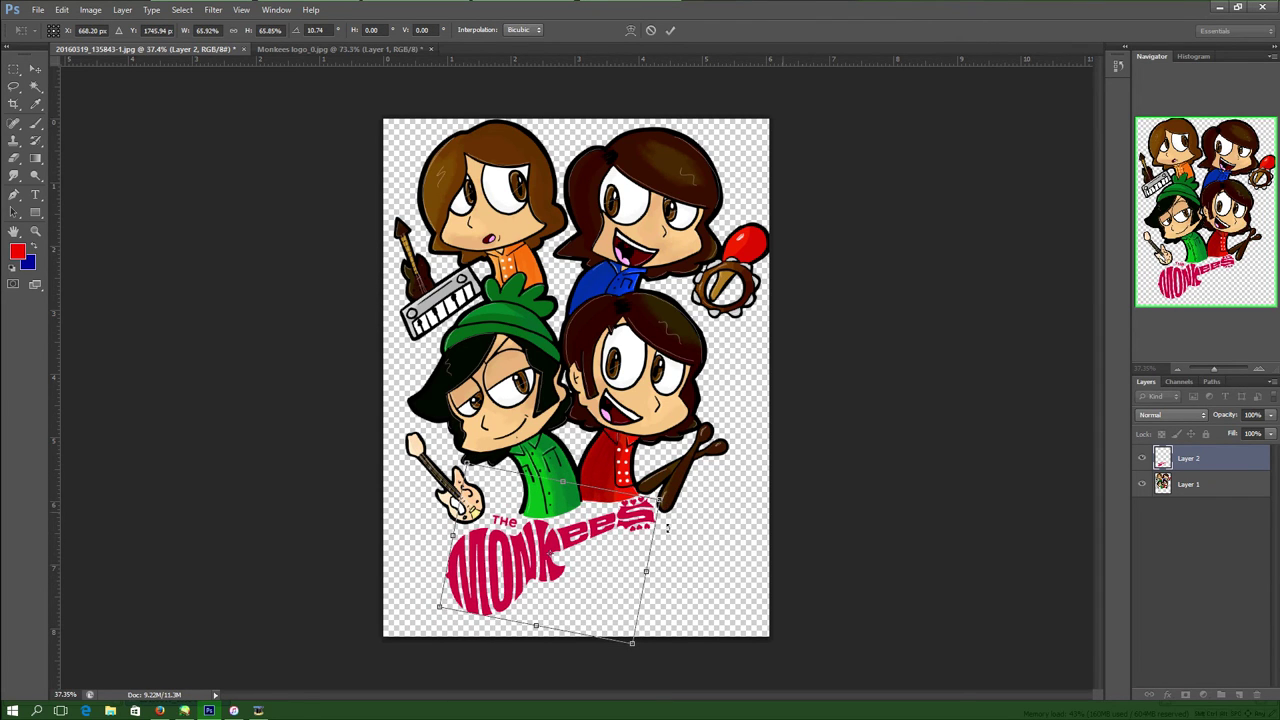
{"action": "key", "text": "Return"}
Add a thick black Stroke effect around the logo layer.
{"action": "double_click", "coordinate": [1217, 465]}
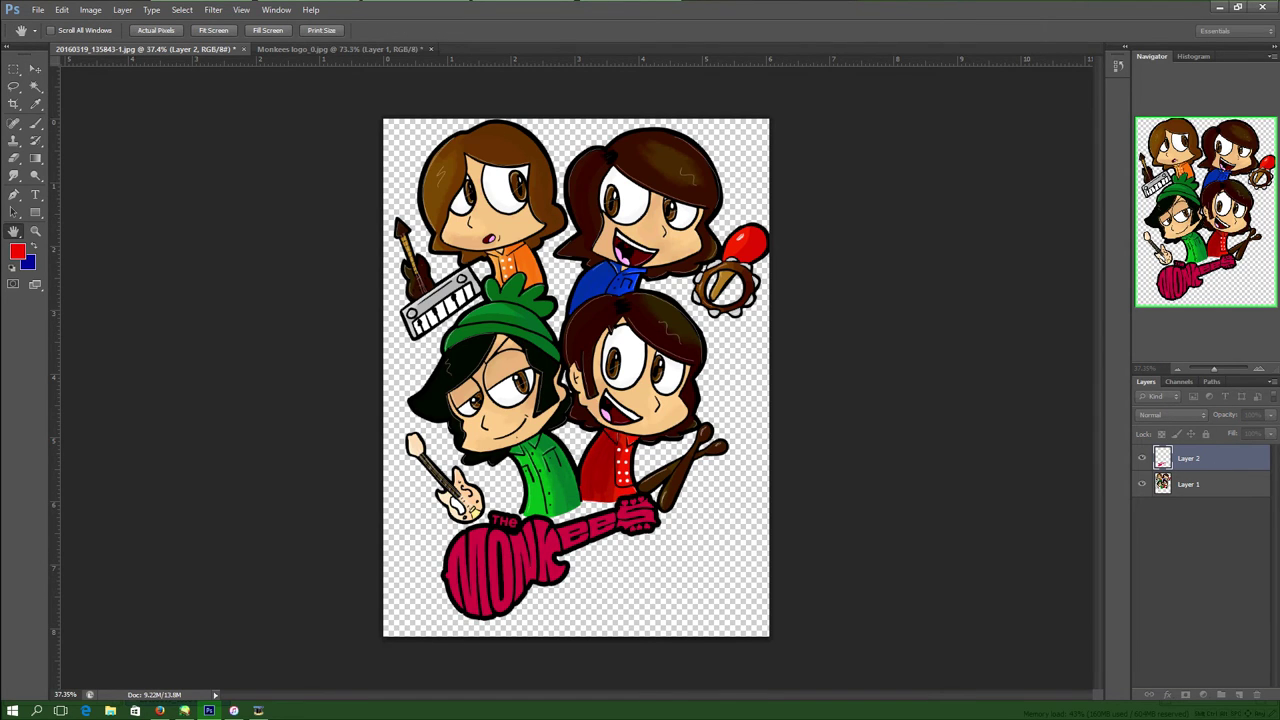
{"action": "left_click", "coordinate": [1120, 127]}
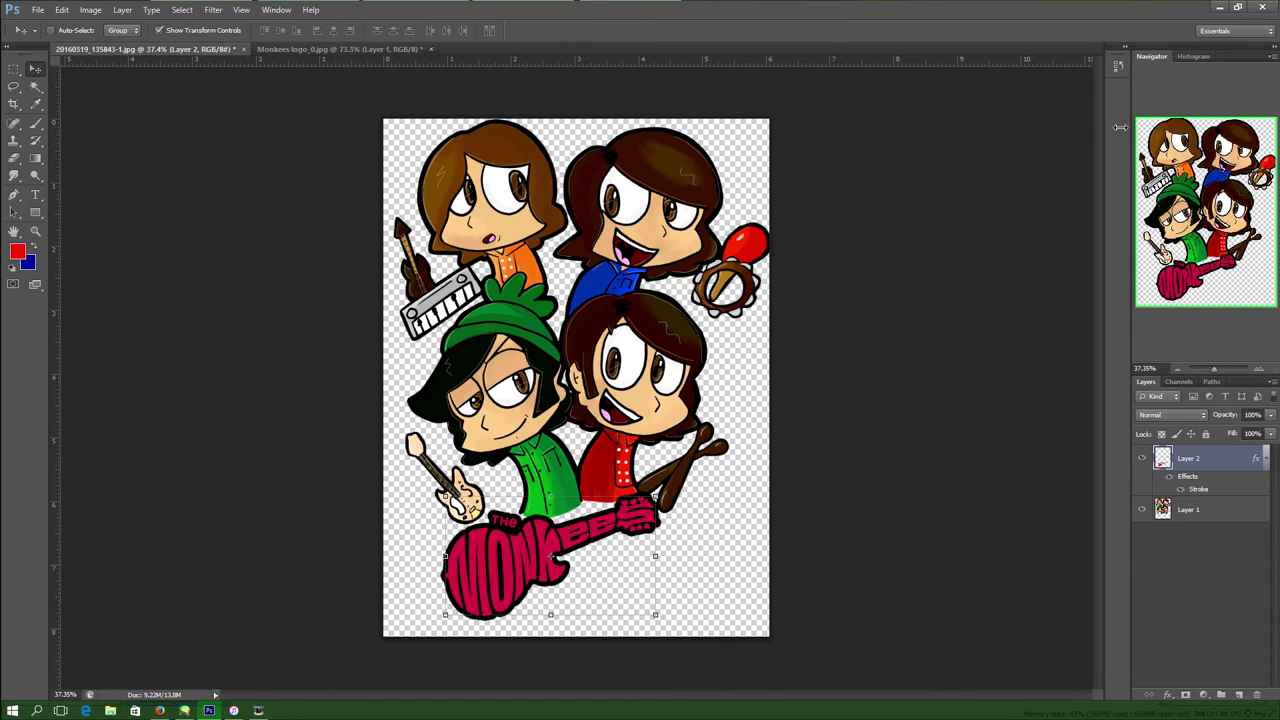
Hide the logo, compare photo filters on the artwork layer, apply Warming Filter (85) at 25% density and show the logo again.
{"action": "left_click", "coordinate": [1142, 457]}
{"action": "left_click", "coordinate": [1208, 512]}
{"action": "left_click", "coordinate": [61, 9]}
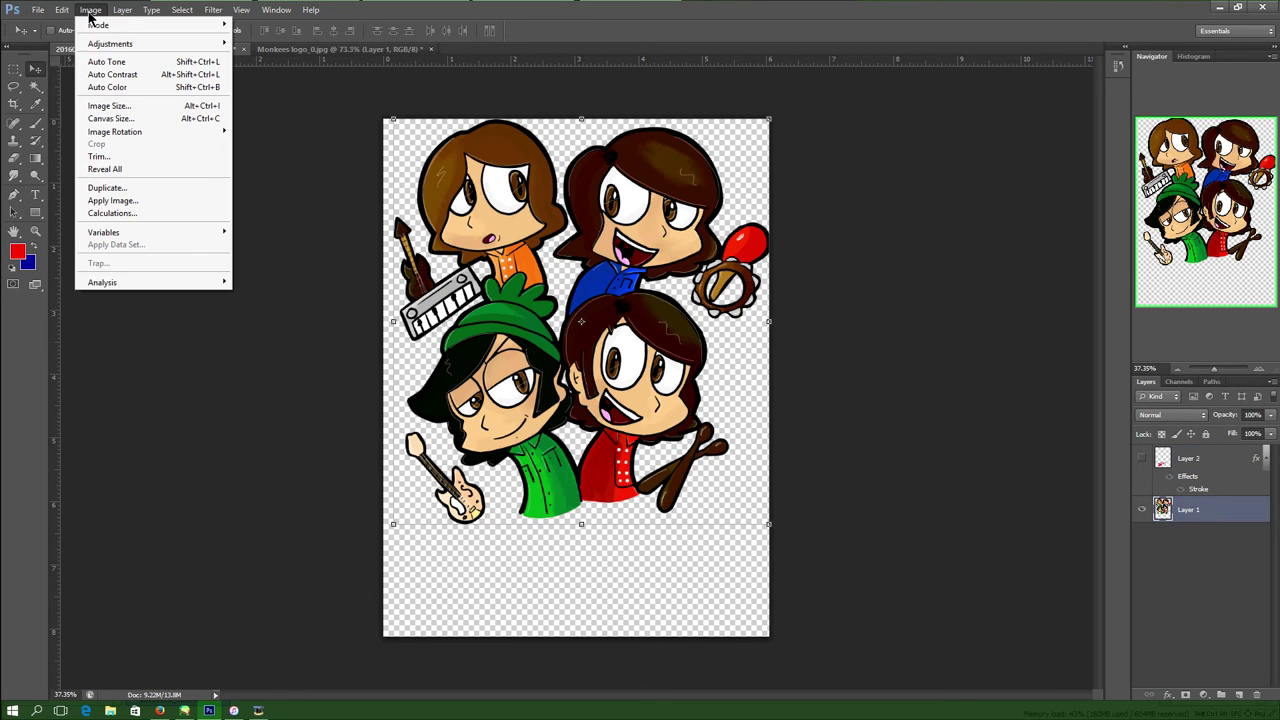
{"action": "mouse_move", "coordinate": [150, 44]}
{"action": "left_click", "coordinate": [268, 156]}
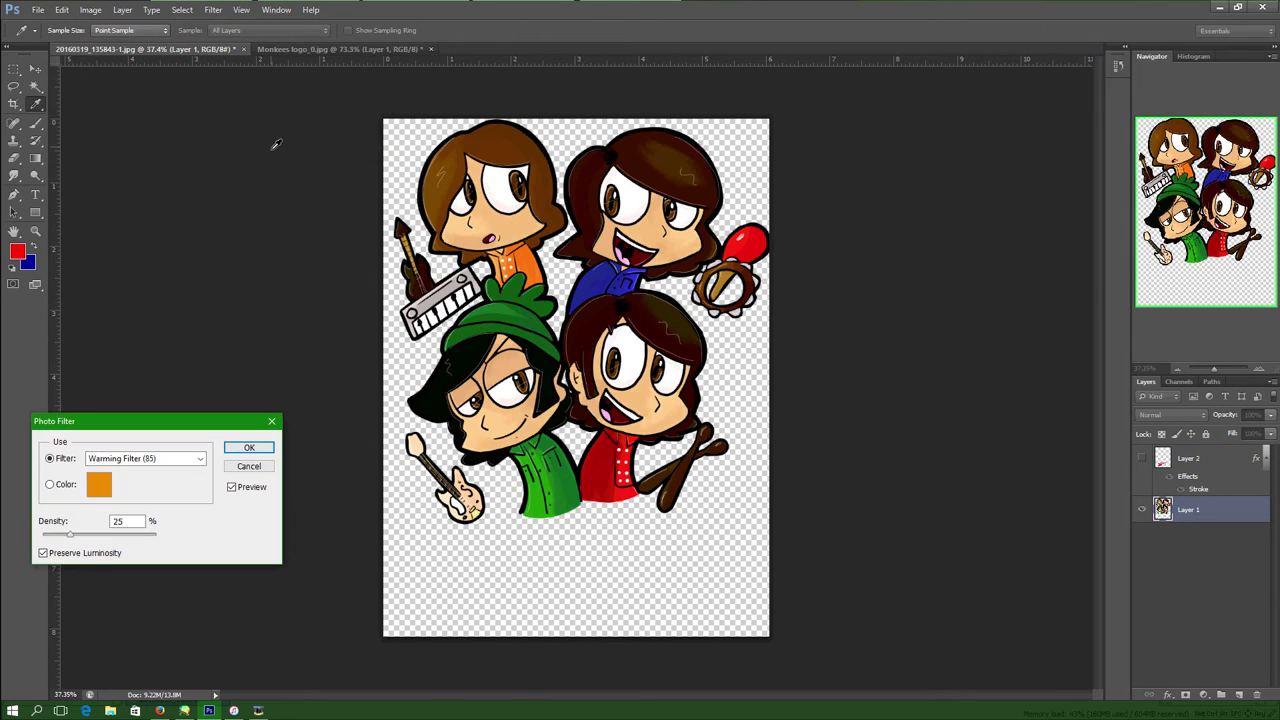
{"action": "left_click", "coordinate": [128, 458]}
{"action": "left_click", "coordinate": [132, 497]}
{"action": "left_click", "coordinate": [132, 459]}
{"action": "left_click", "coordinate": [126, 475]}
{"action": "left_click", "coordinate": [135, 459]}
{"action": "left_click", "coordinate": [141, 499]}
{"action": "left_click", "coordinate": [141, 459]}
{"action": "left_click", "coordinate": [138, 536]}
{"action": "left_click", "coordinate": [151, 457]}
{"action": "left_click", "coordinate": [130, 474]}
{"action": "left_click", "coordinate": [230, 448]}
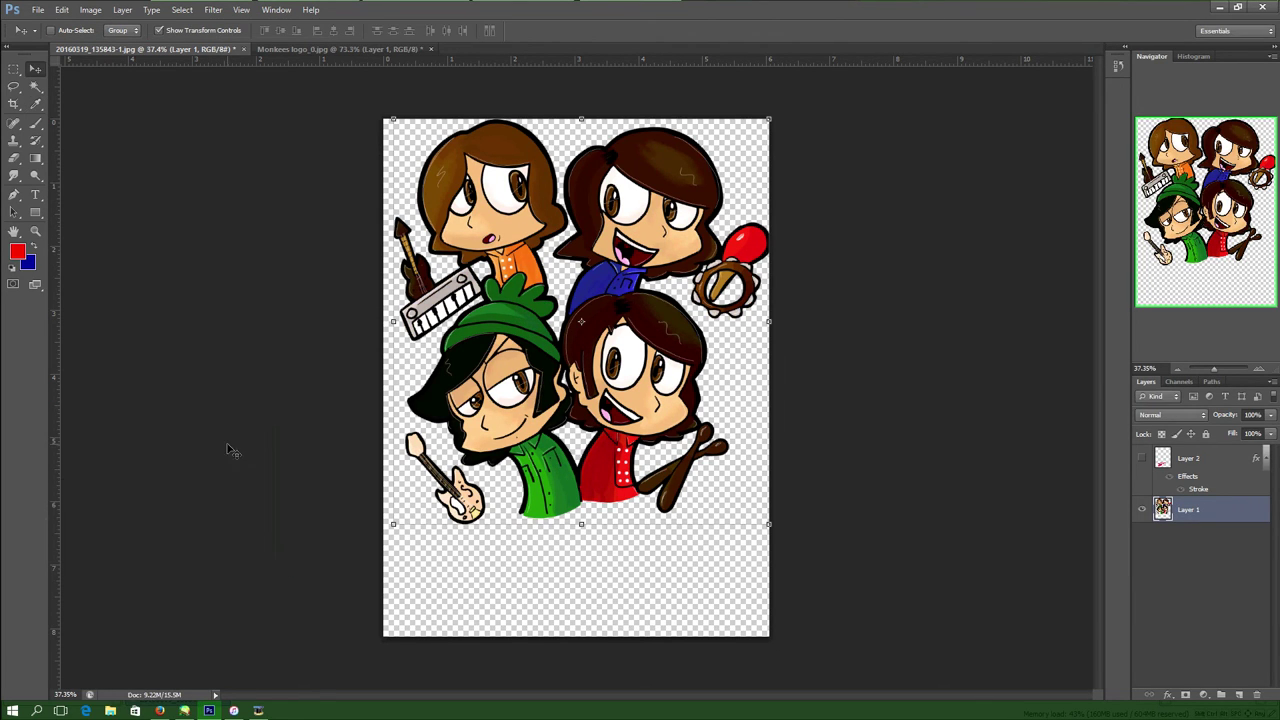
{"action": "left_click", "coordinate": [1141, 458]}
Try a 50-300mm Zoom lens flare at 100% brightness on the artwork layer and undo it.
{"action": "left_click", "coordinate": [213, 9]}
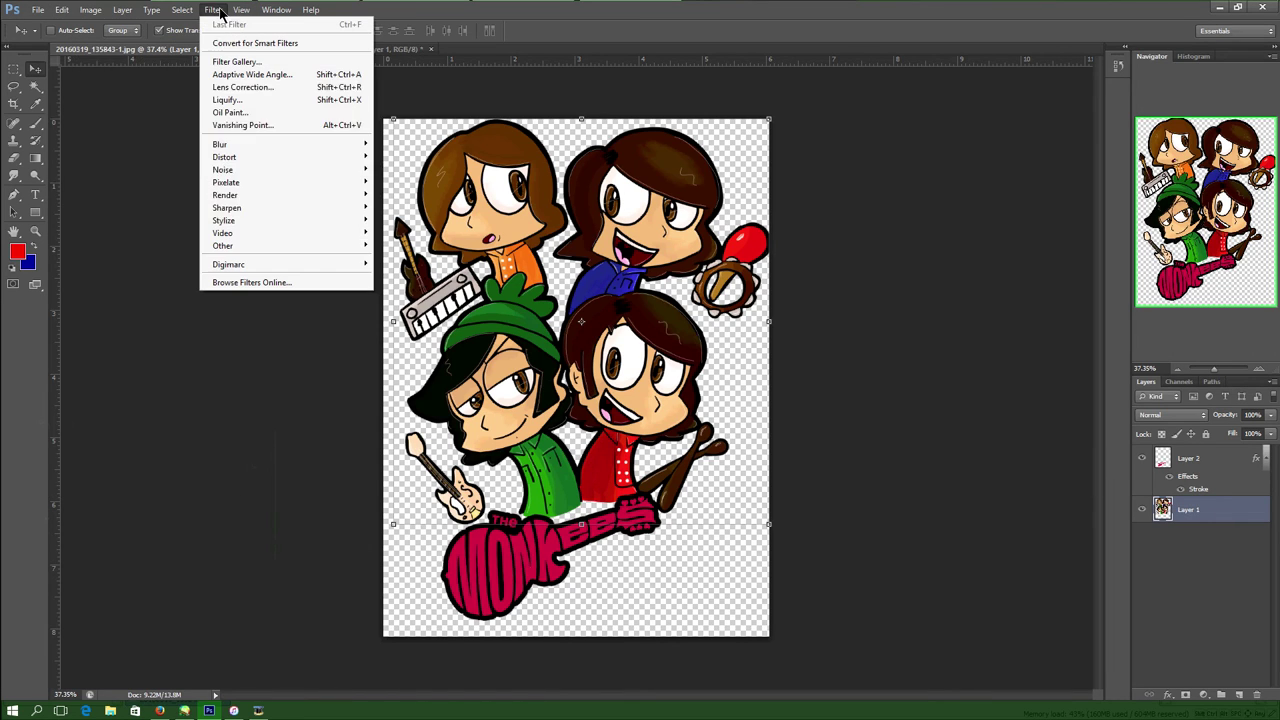
{"action": "mouse_move", "coordinate": [236, 228]}
{"action": "mouse_move", "coordinate": [225, 195]}
{"action": "left_click", "coordinate": [157, 233]}
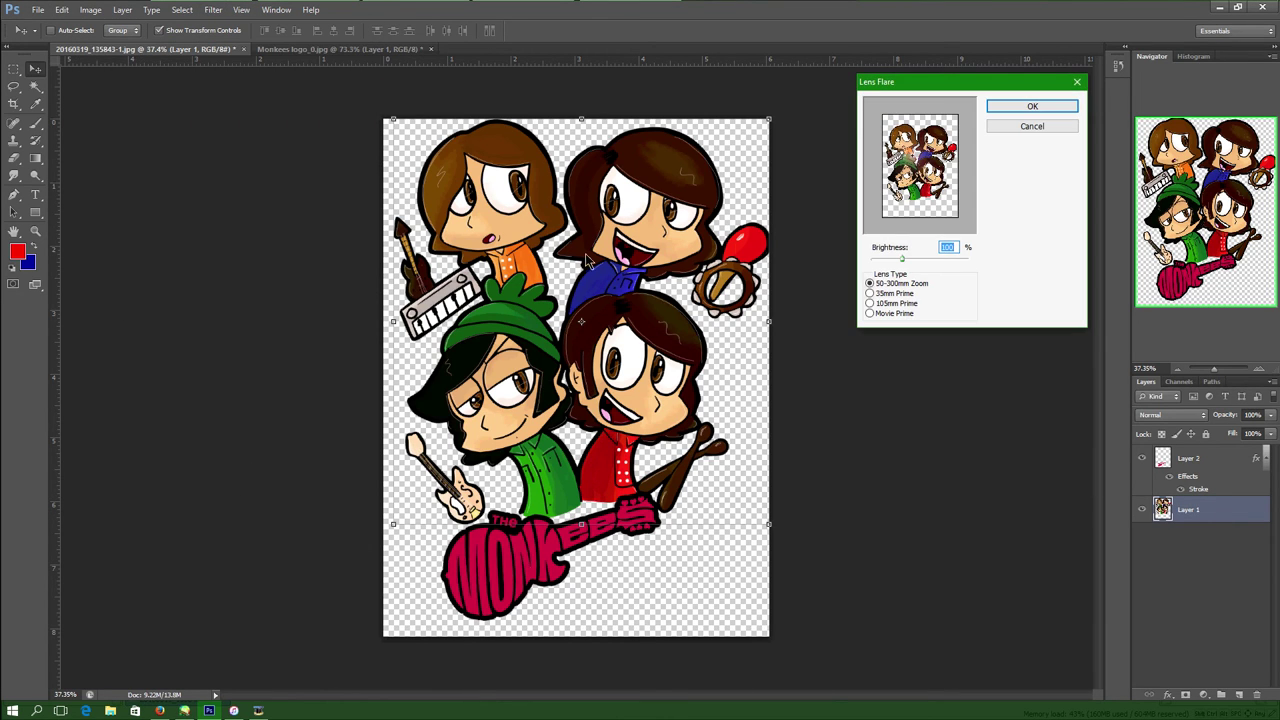
{"action": "left_click", "coordinate": [929, 191]}
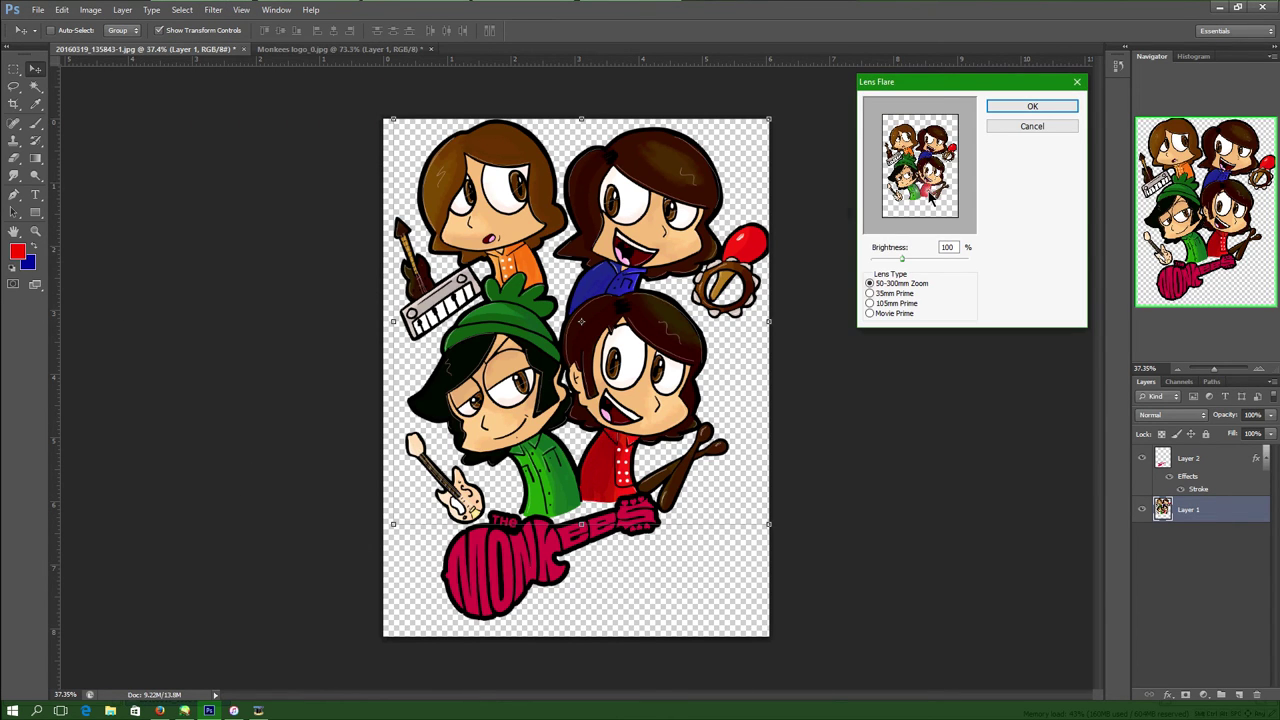
{"action": "left_click", "coordinate": [1000, 108]}
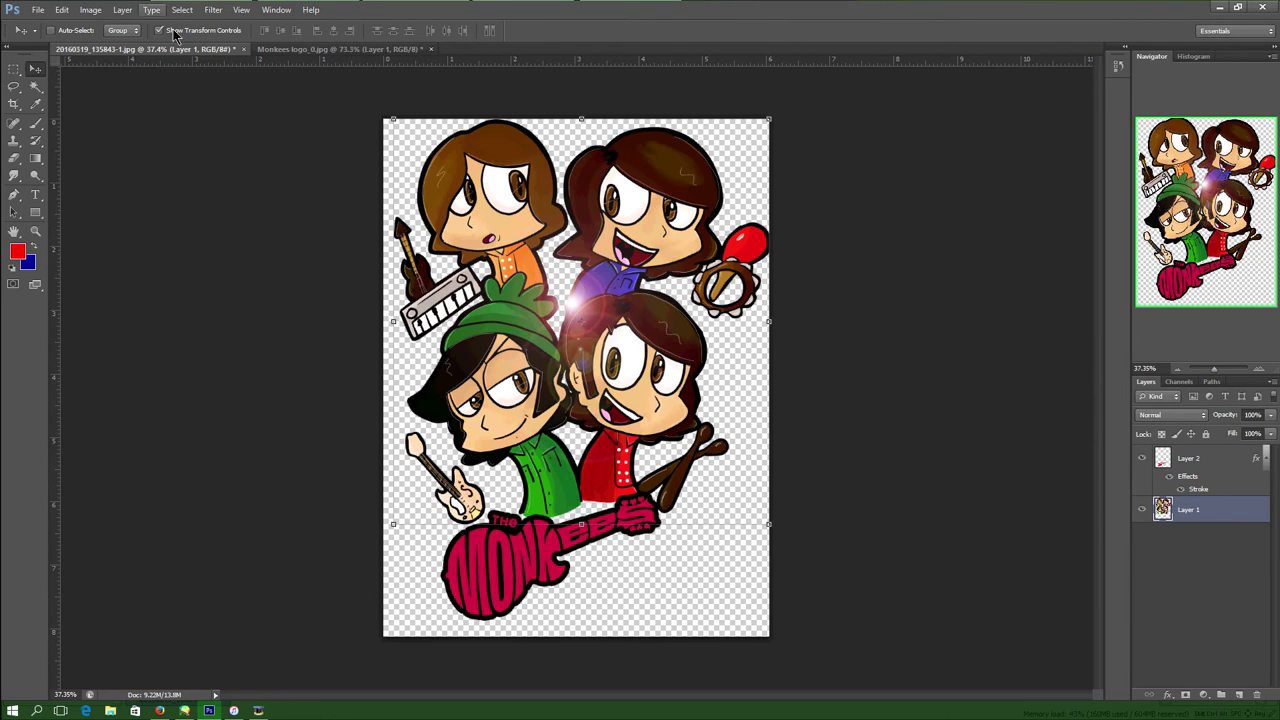
{"action": "left_click", "coordinate": [62, 10]}
{"action": "left_click", "coordinate": [82, 23]}
Try a 50-300mm Zoom lens flare at 100% brightness on the logo's guitar head and undo it.
{"action": "left_click", "coordinate": [1205, 458]}
{"action": "left_click", "coordinate": [213, 9]}
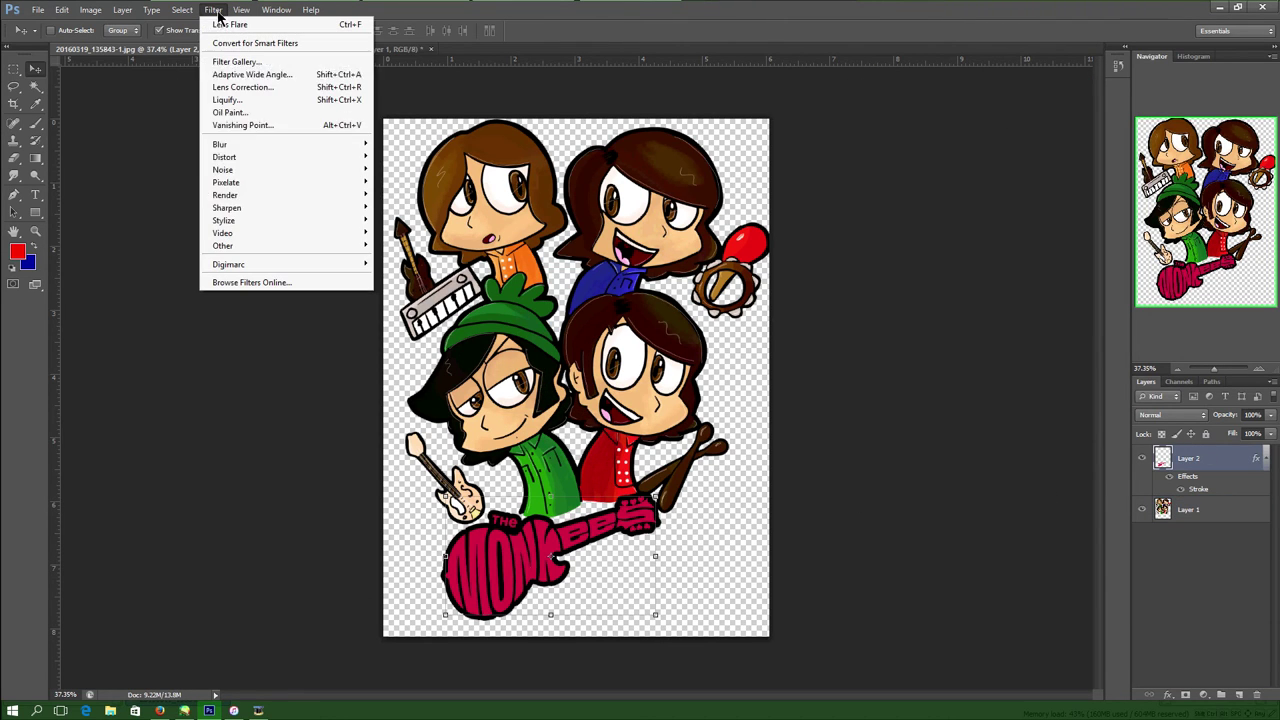
{"action": "mouse_move", "coordinate": [228, 196]}
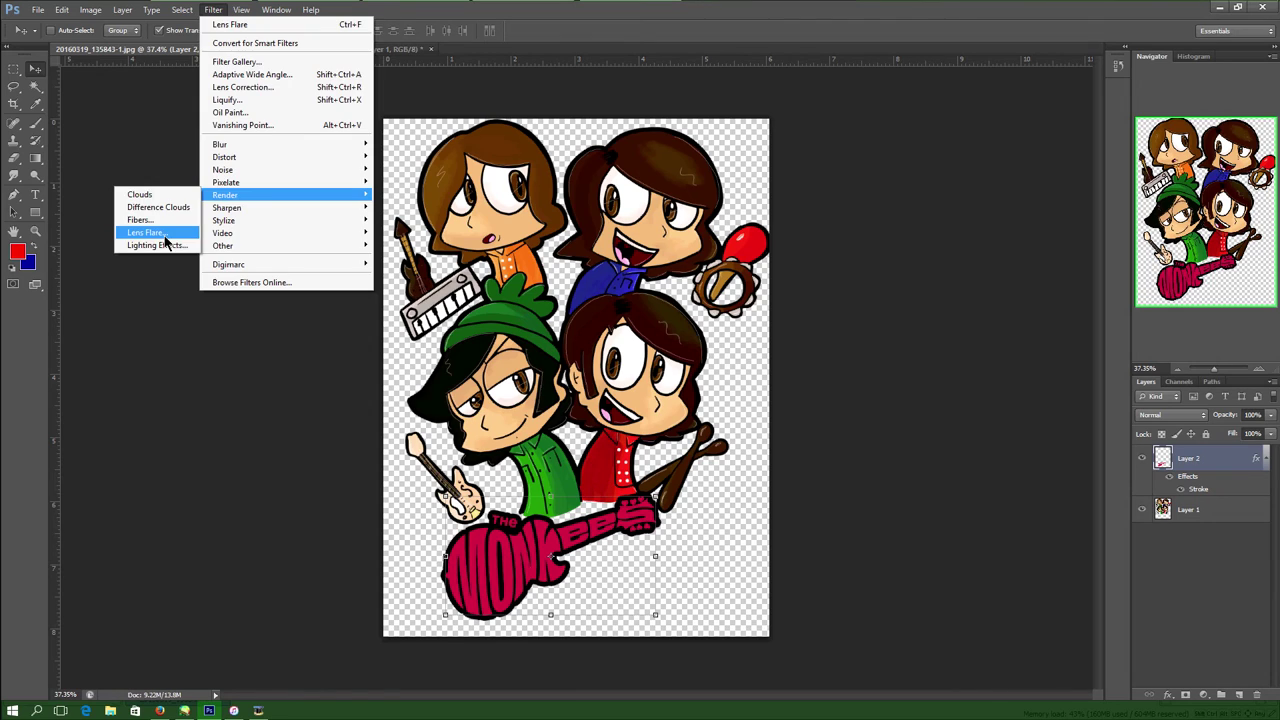
{"action": "left_click", "coordinate": [165, 235]}
{"action": "left_click_drag", "start_coordinate": [916, 176], "coordinate": [941, 160]}
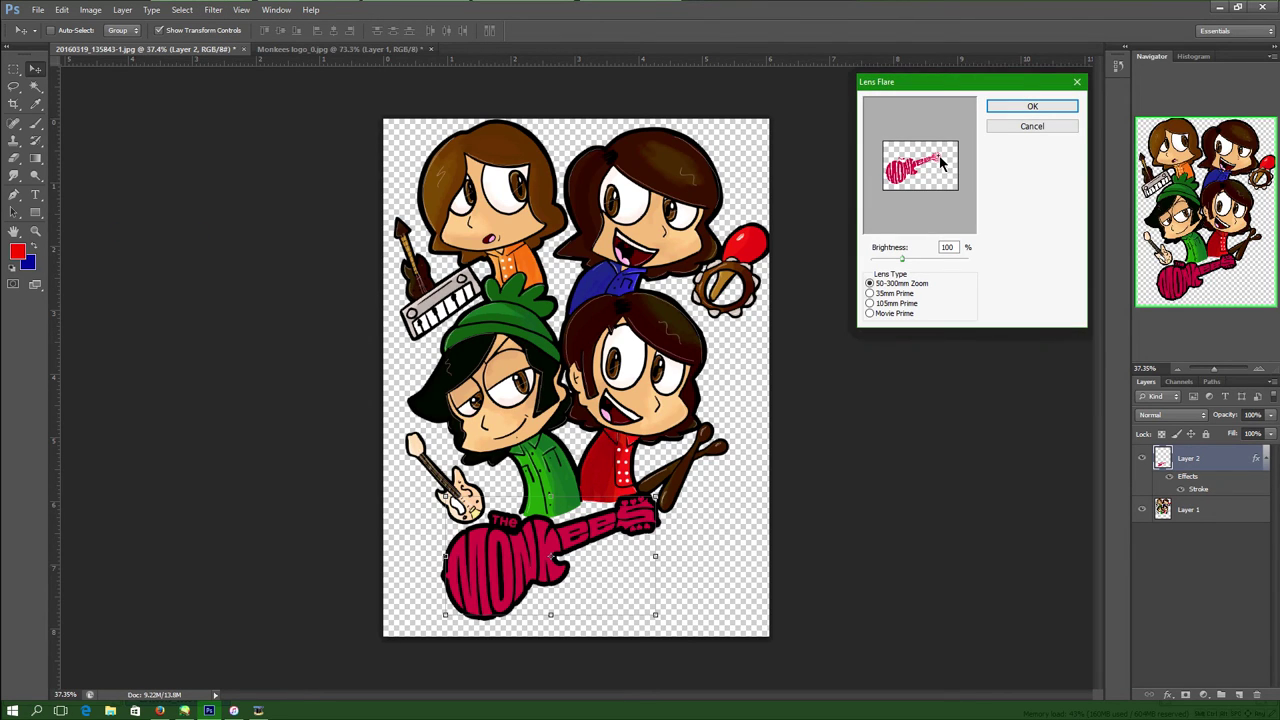
{"action": "left_click", "coordinate": [1031, 106]}
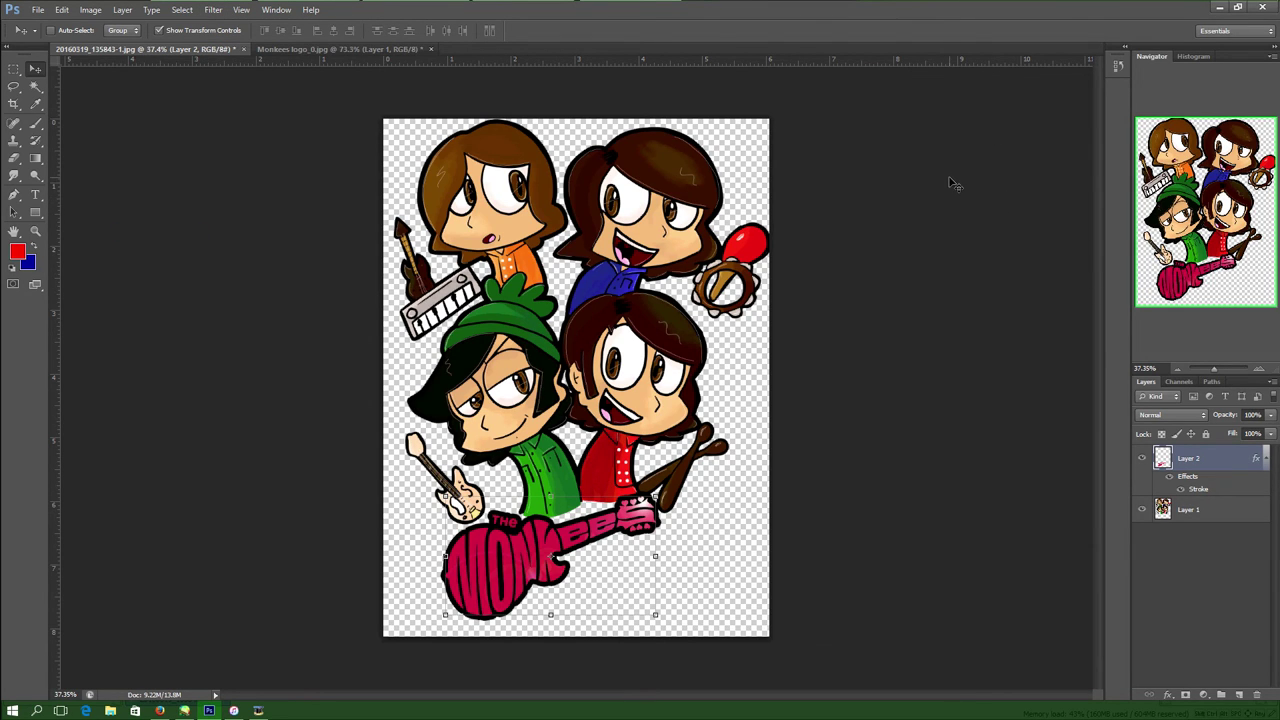
{"action": "key", "text": "ctrl+z"}
Merge the logo layer and the artwork layer into a single layer.
{"action": "left_click", "coordinate": [1226, 465]}
{"action": "left_click", "coordinate": [1224, 503], "text": "ctrl"}
{"action": "right_click", "coordinate": [1225, 462]}
{"action": "left_click", "coordinate": [1170, 313]}
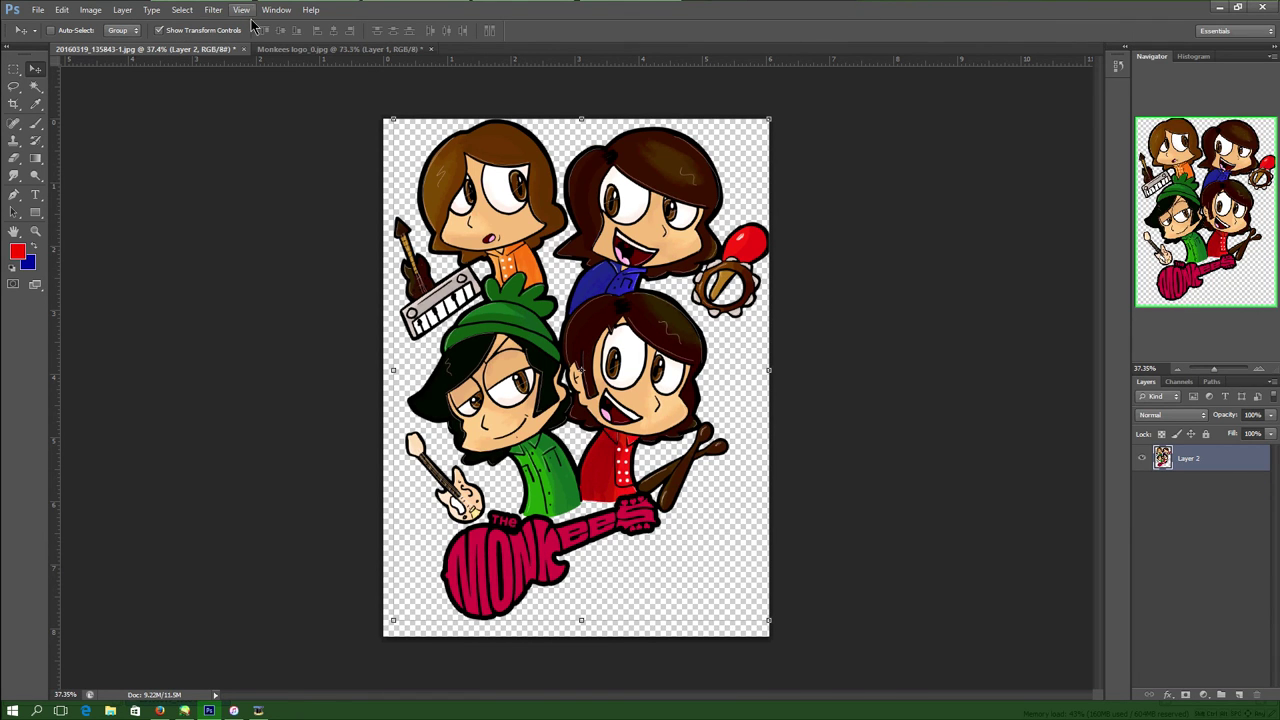
Apply a 50-300mm Zoom lens flare at 85% brightness between the four characters on the merged layer.
{"action": "left_click", "coordinate": [213, 10]}
{"action": "mouse_move", "coordinate": [226, 210]}
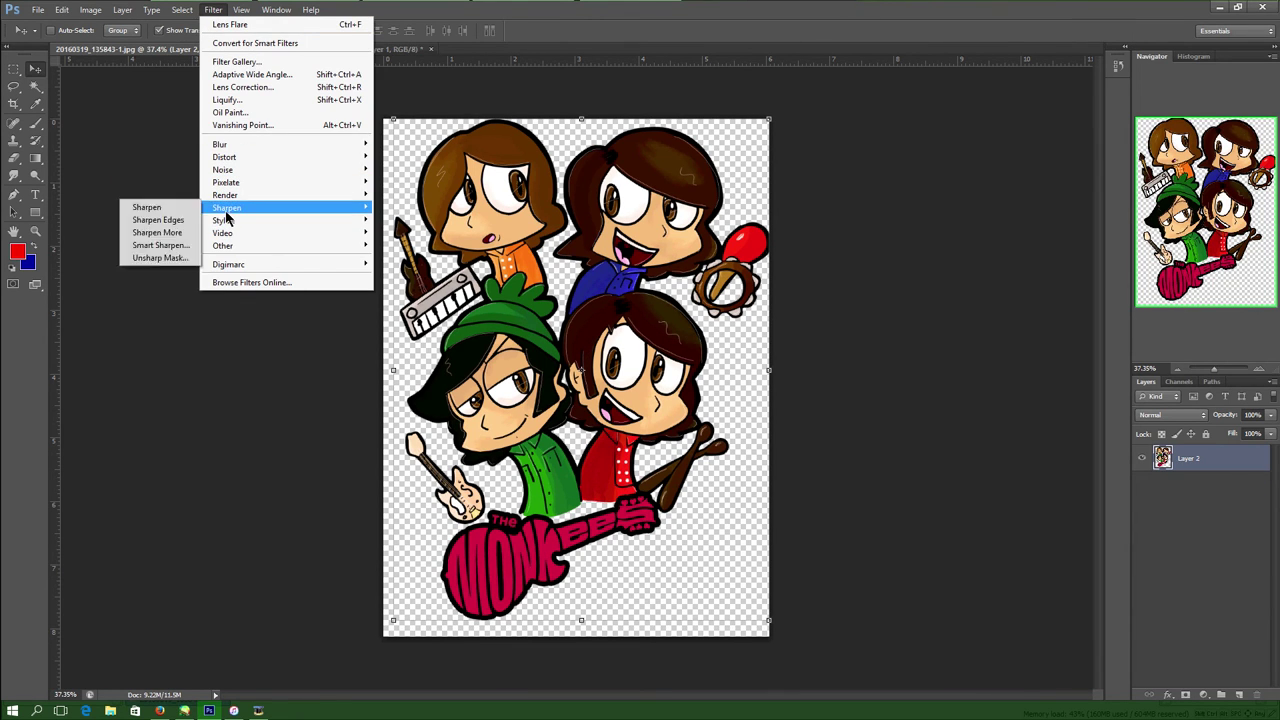
{"action": "left_click", "coordinate": [165, 237]}
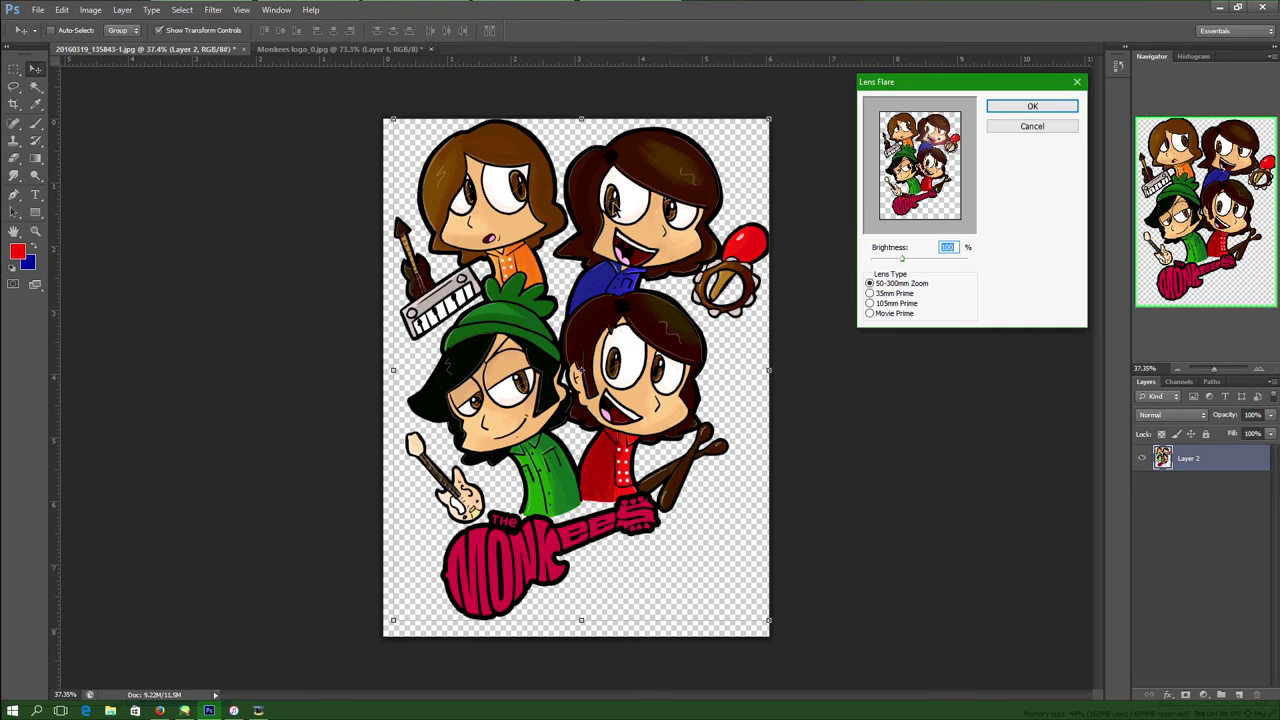
{"action": "left_click", "coordinate": [869, 303]}
{"action": "left_click_drag", "start_coordinate": [903, 258], "coordinate": [896, 258]}
{"action": "left_click", "coordinate": [869, 283]}
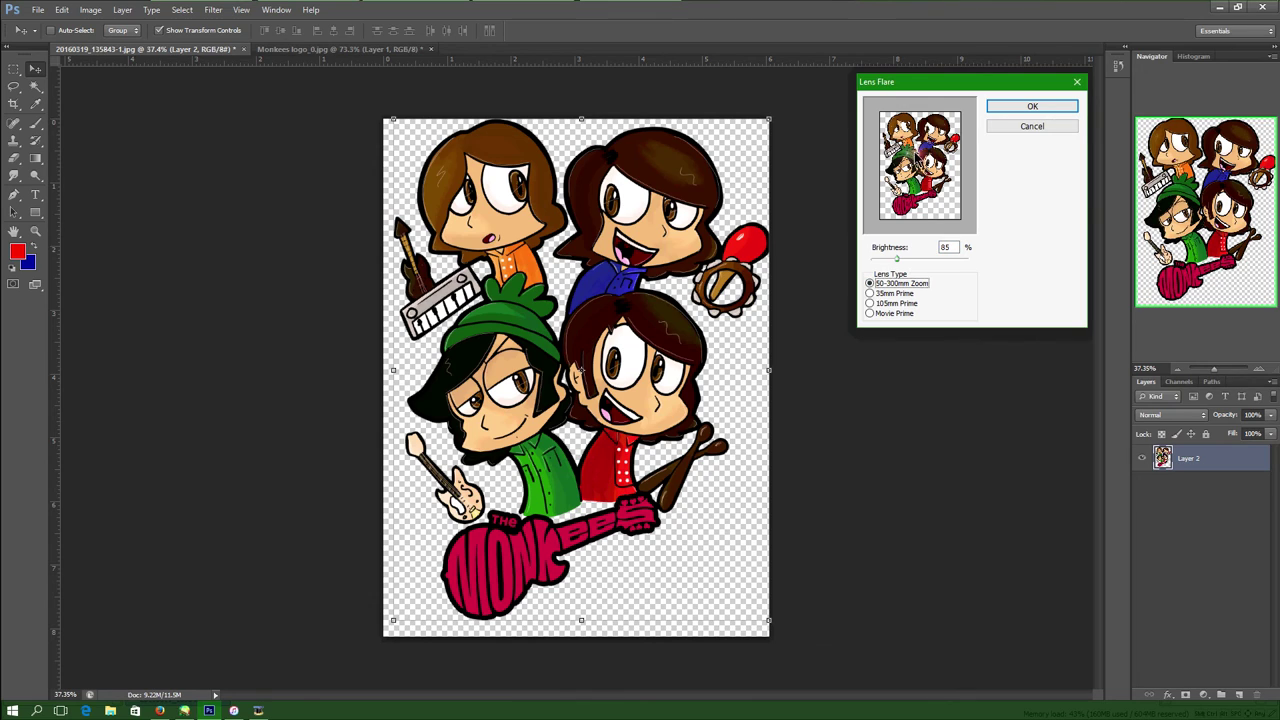
{"action": "left_click", "coordinate": [1010, 107]}
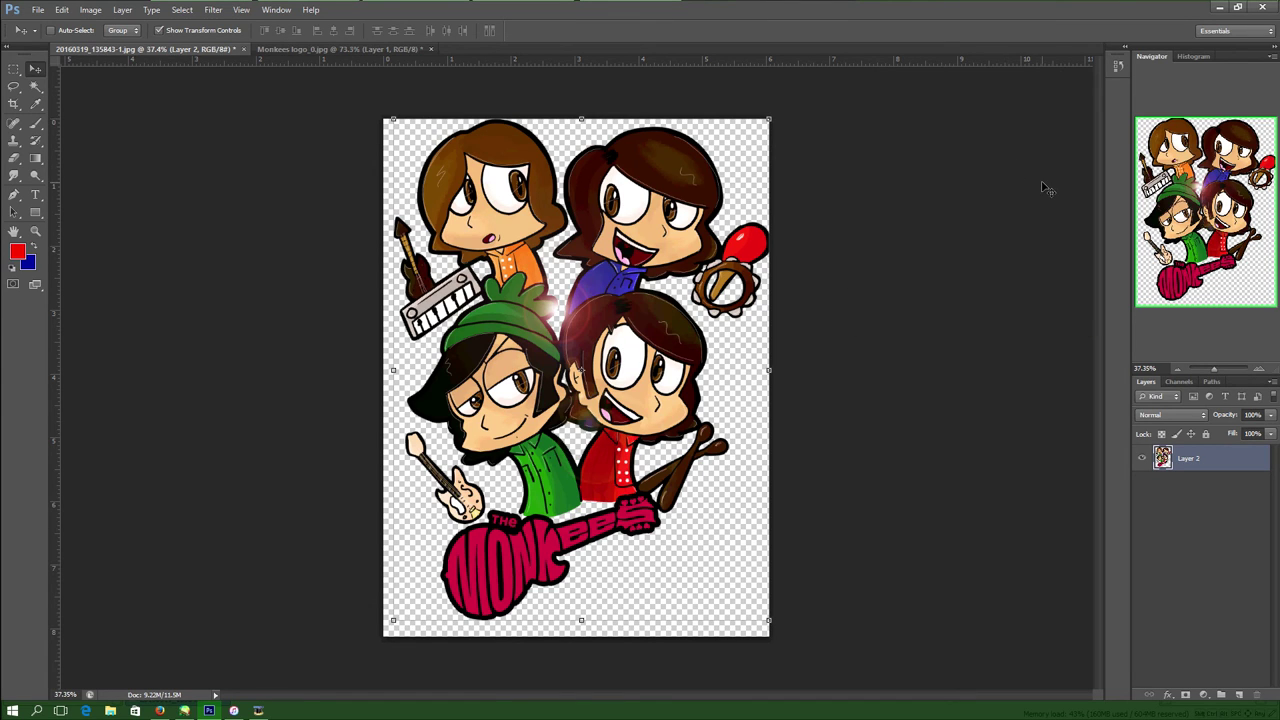
Create a new layer beneath the artwork, hide the artwork and fill the new layer with a linear rainbow gradient.
{"action": "left_click", "coordinate": [1240, 697]}
{"action": "left_click", "coordinate": [1144, 458]}
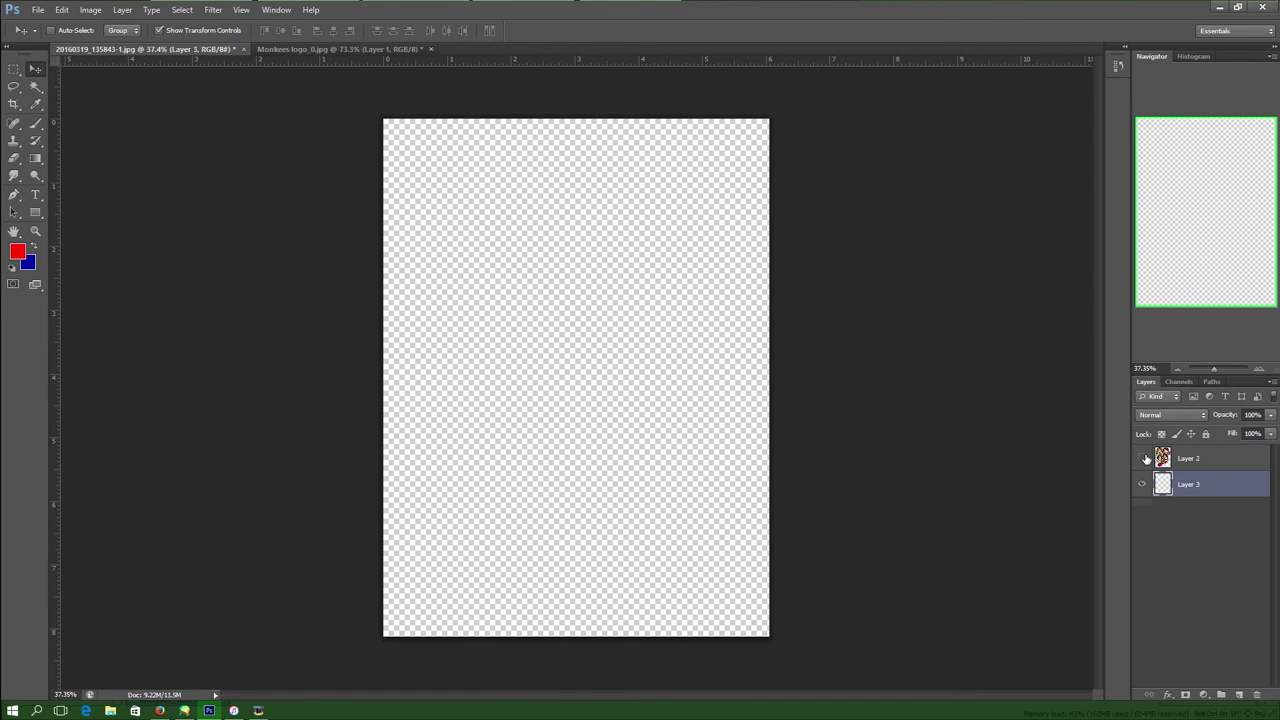
{"action": "left_click", "coordinate": [34, 159]}
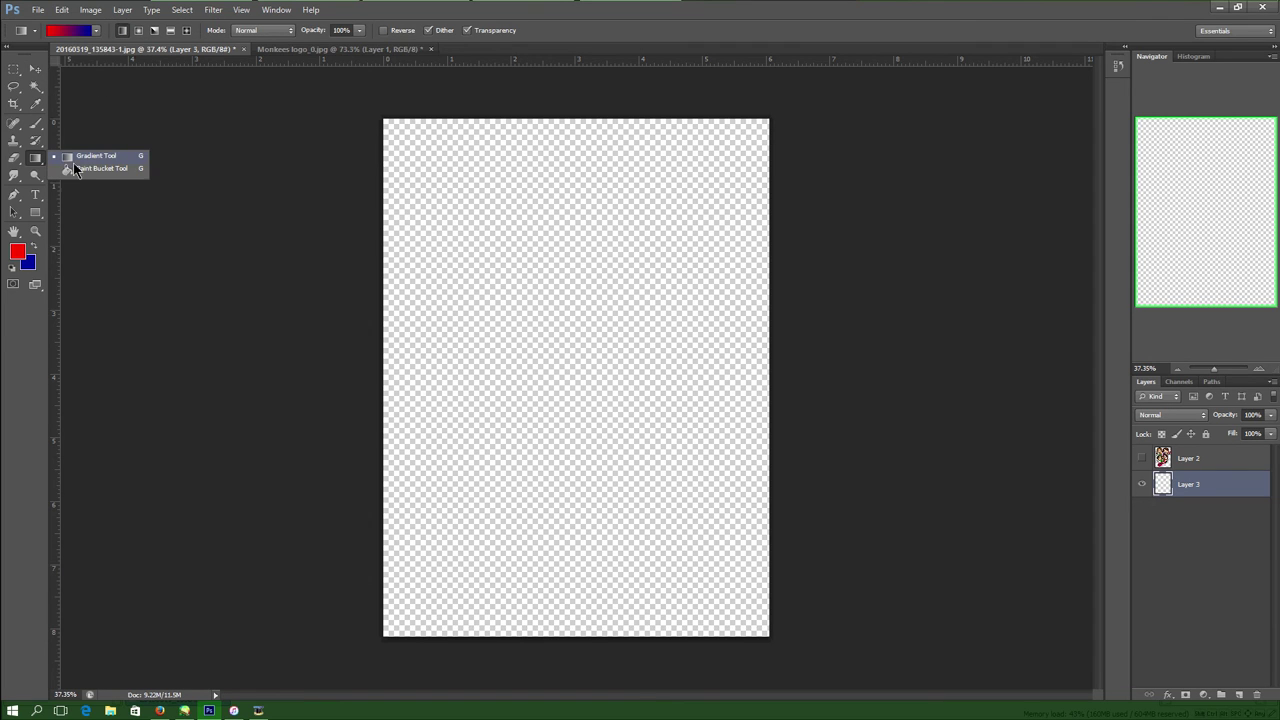
{"action": "left_click", "coordinate": [90, 160]}
{"action": "left_click", "coordinate": [96, 31]}
{"action": "left_click", "coordinate": [29, 103]}
{"action": "left_click_drag", "start_coordinate": [307, 338], "coordinate": [769, 272]}
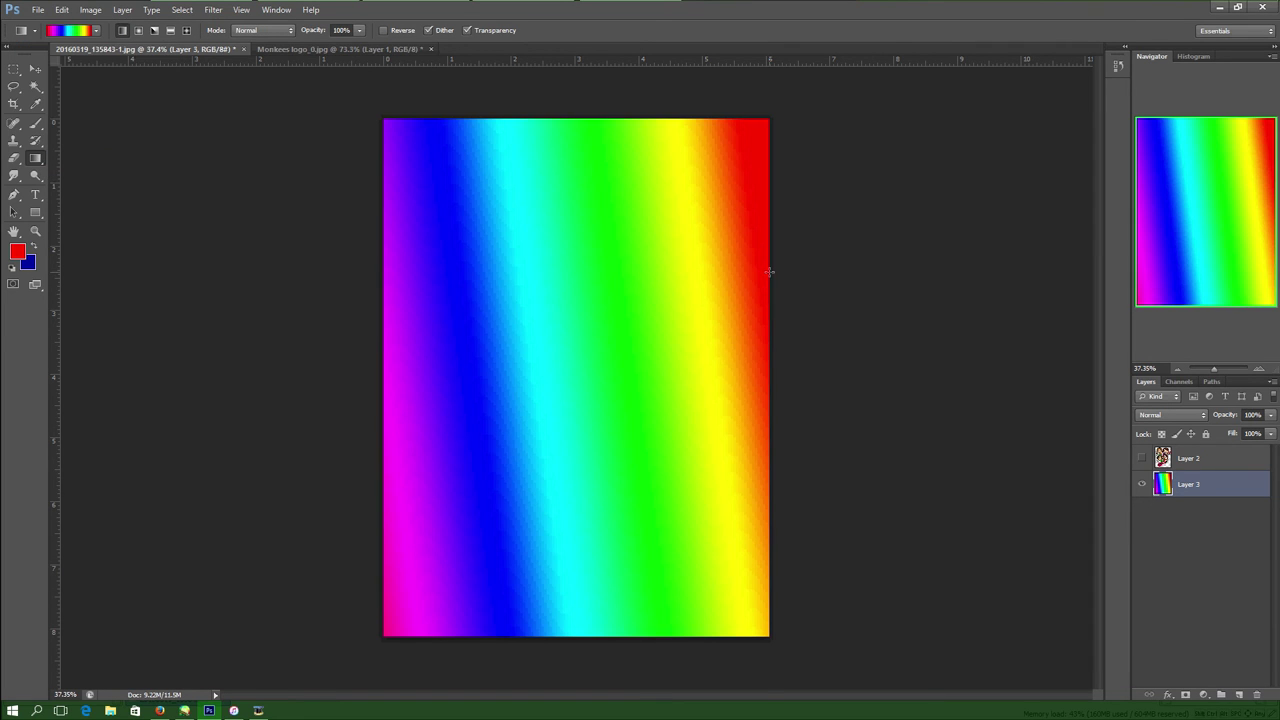
Try other rainbow gradient fills on the background layer, including a diamond gradient centred on the canvas.
{"action": "left_click_drag", "start_coordinate": [374, 289], "coordinate": [790, 264]}
{"action": "left_click_drag", "start_coordinate": [574, 357], "coordinate": [703, 457]}
{"action": "left_click_drag", "start_coordinate": [370, 315], "coordinate": [874, 456]}
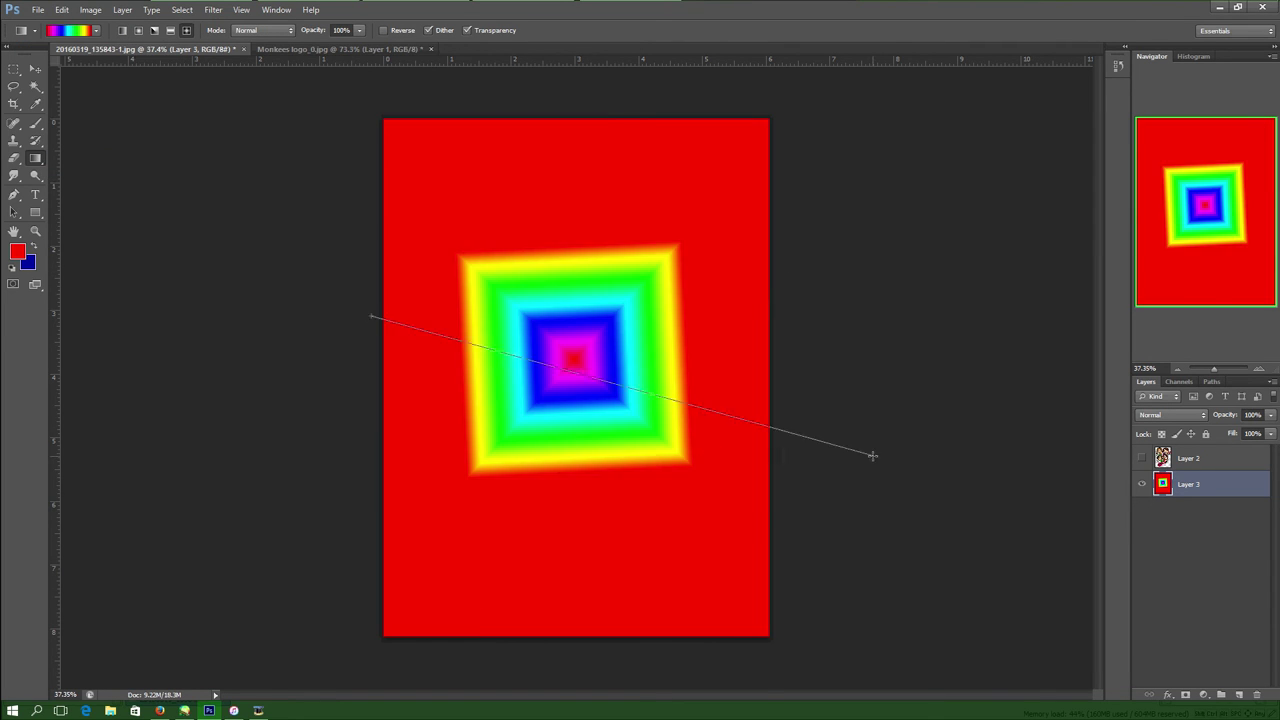
Refill the background layer with a radial rainbow gradient centred in the canvas's upper-left part.
{"action": "left_click", "coordinate": [155, 32]}
{"action": "left_click", "coordinate": [138, 30]}
{"action": "left_click_drag", "start_coordinate": [400, 250], "coordinate": [771, 434]}
{"action": "left_click_drag", "start_coordinate": [491, 293], "coordinate": [254, 151]}
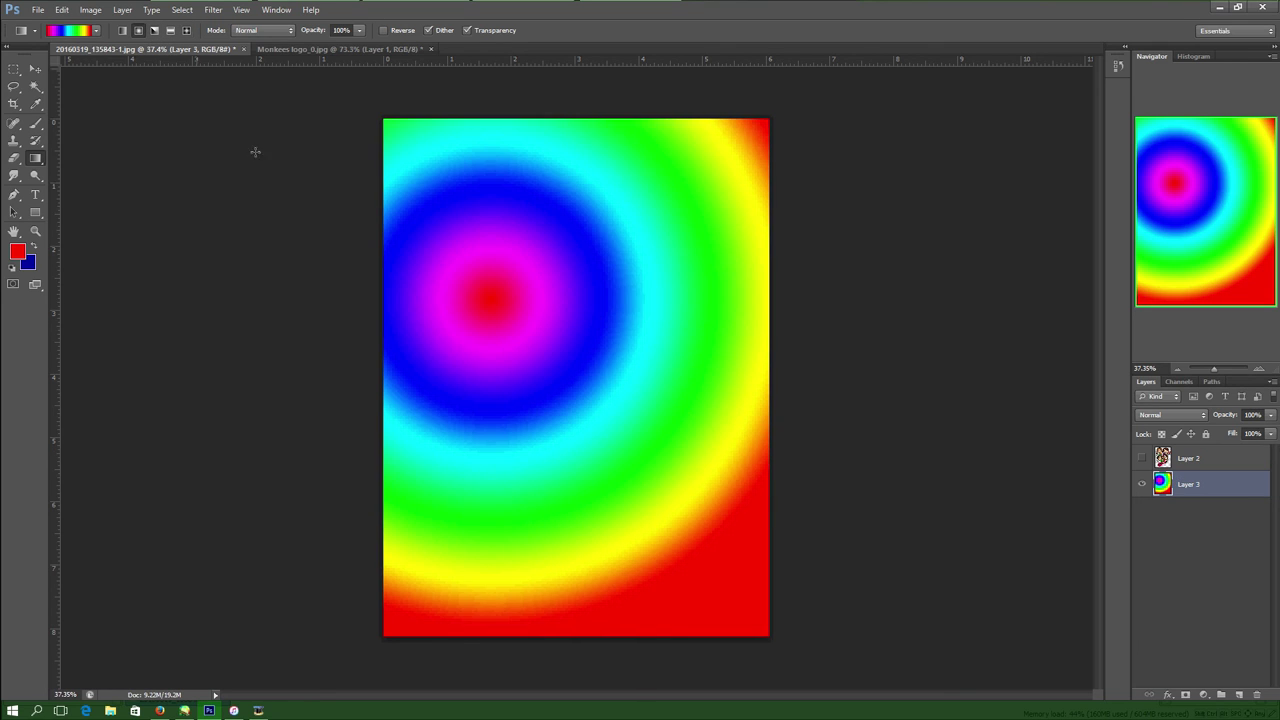
Twist the rainbow background into a spiral with a distortion filter and blur it heavily into soft colour bands.
{"action": "left_click", "coordinate": [213, 9]}
{"action": "mouse_move", "coordinate": [241, 160]}
{"action": "left_click", "coordinate": [148, 233]}
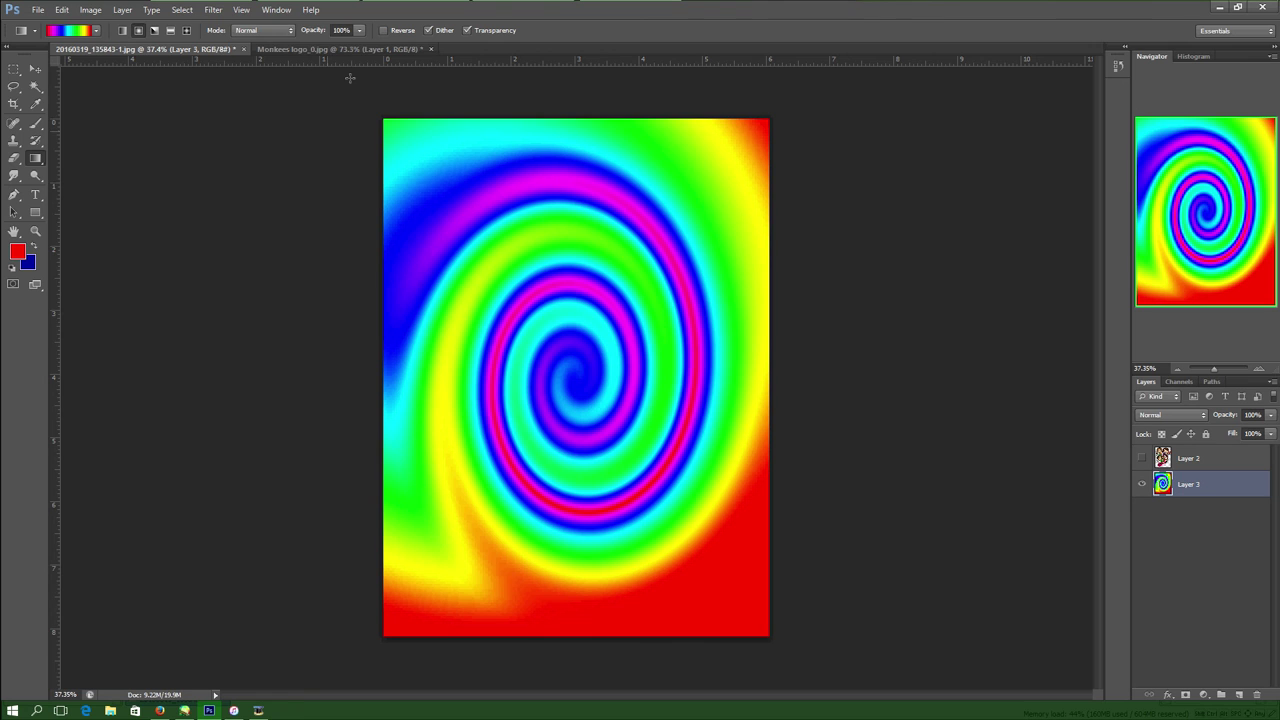
{"action": "left_click", "coordinate": [182, 9]}
{"action": "mouse_move", "coordinate": [250, 145]}
{"action": "left_click", "coordinate": [150, 250]}
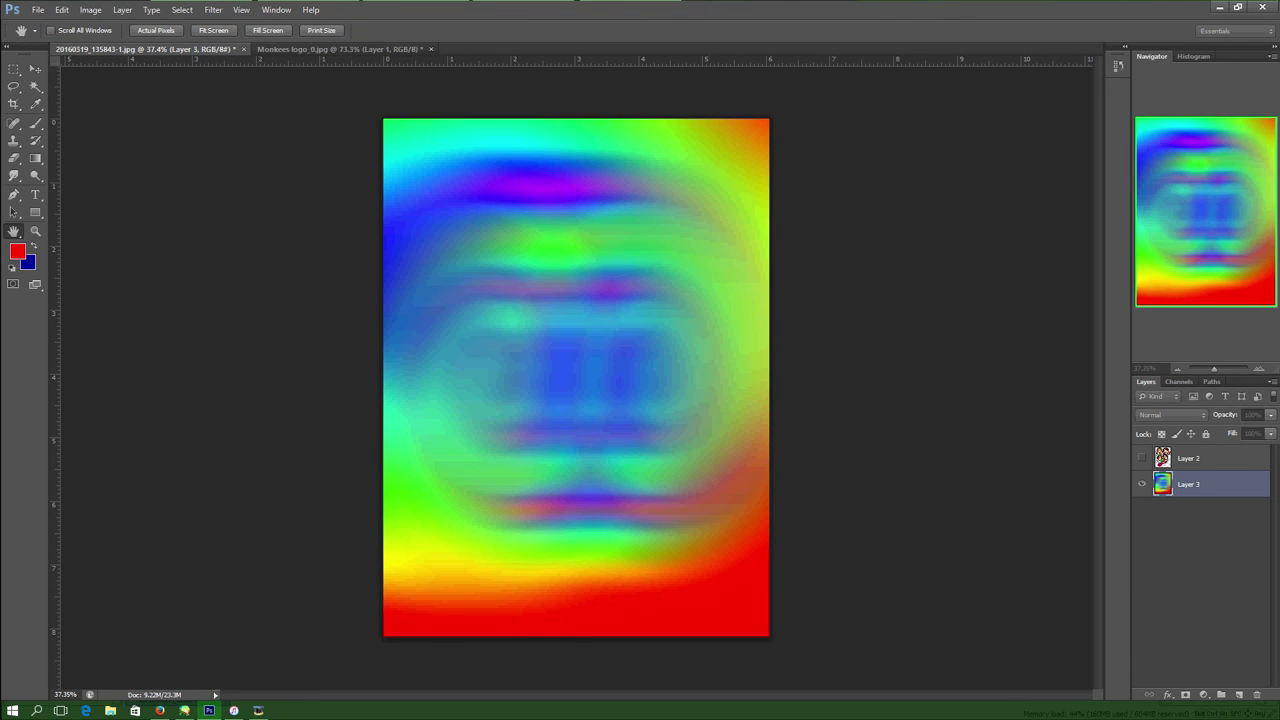
{"action": "key", "text": "g"}
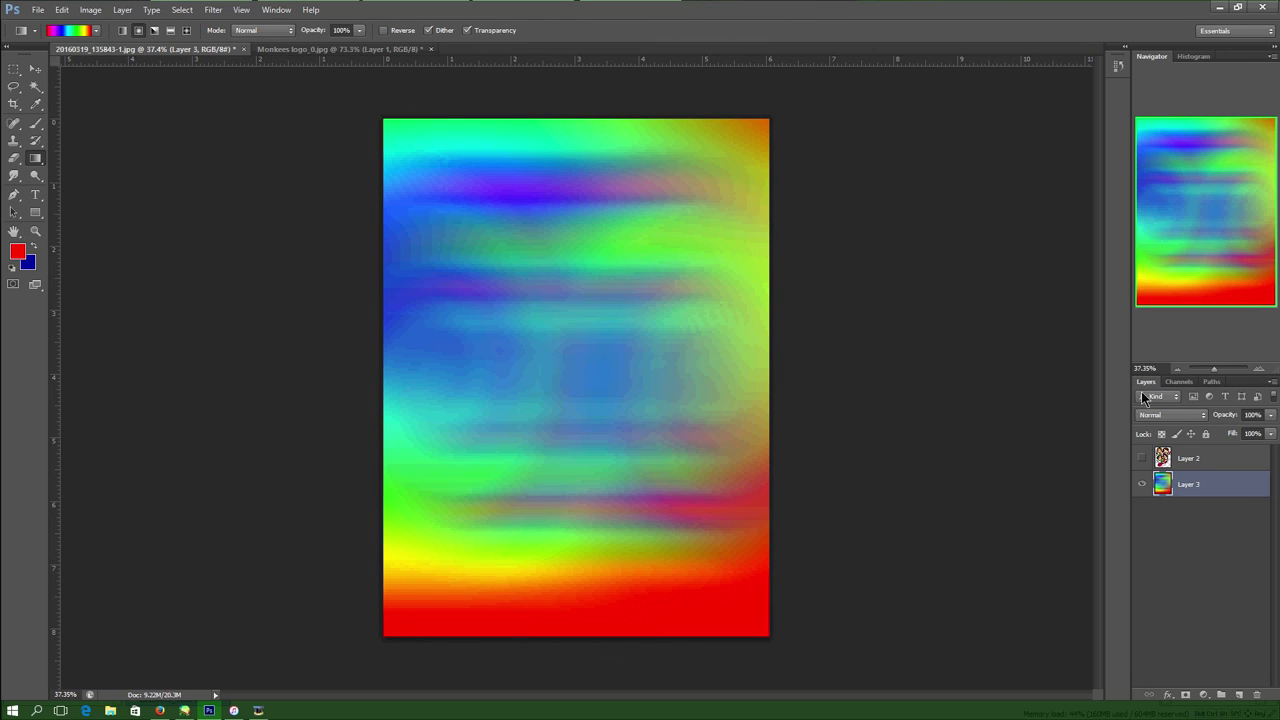
Show the artwork layer and sign the front drumstick with the artist's name and the date using a size 1 white brush.
{"action": "left_click", "coordinate": [1142, 458]}
{"action": "left_click", "coordinate": [1206, 460]}
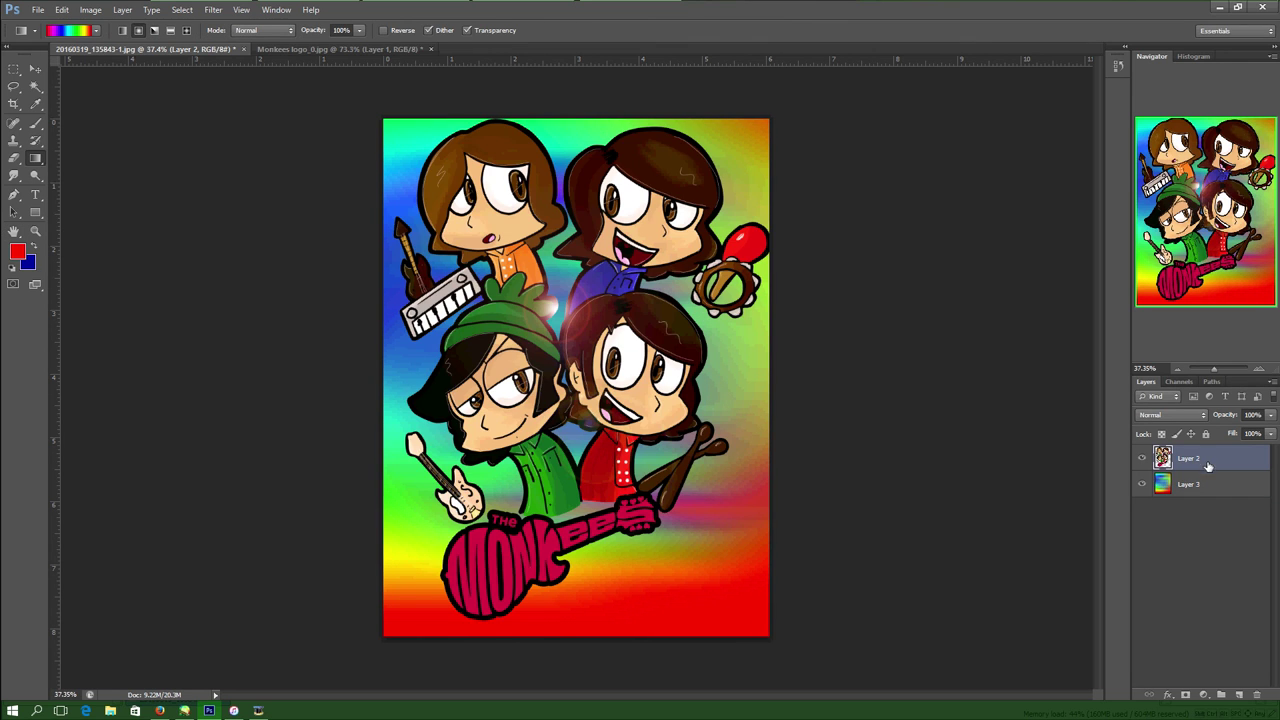
{"action": "scroll", "coordinate": [674, 456], "scroll_direction": "up", "scroll_amount": 12}
{"action": "left_click_drag", "start_coordinate": [1238, 235], "coordinate": [1233, 248]}
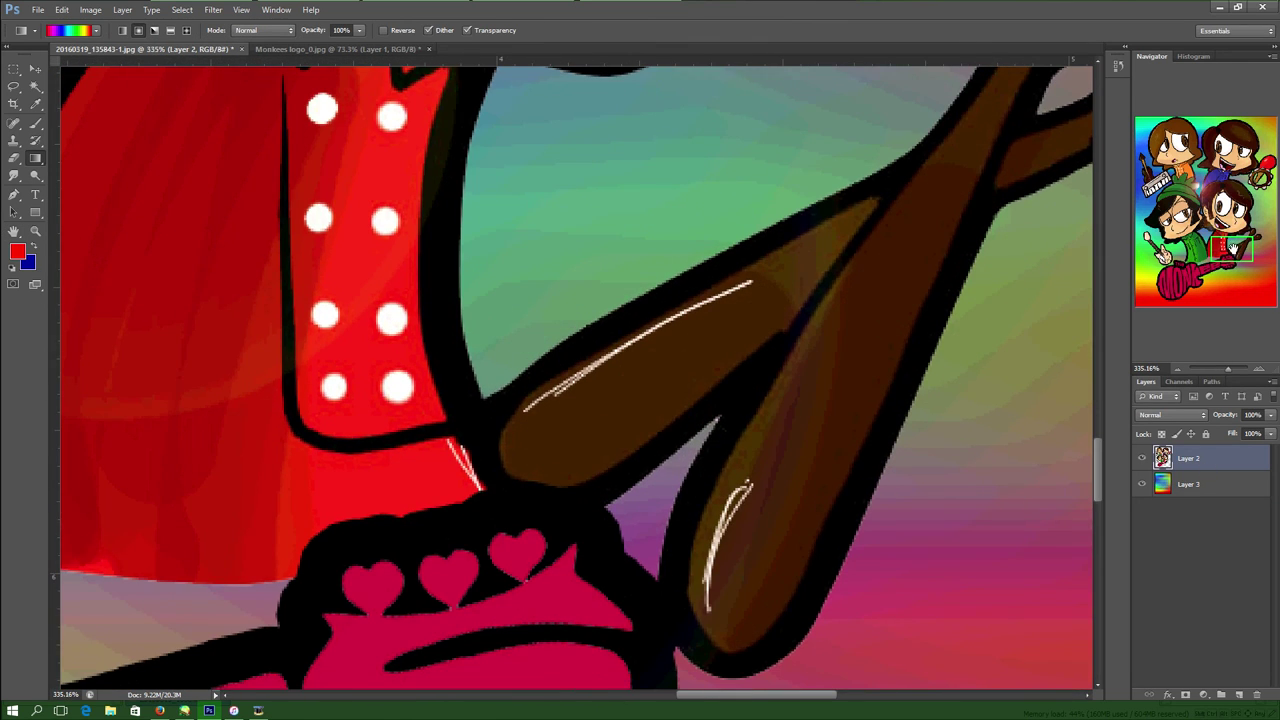
{"action": "left_click", "coordinate": [35, 123]}
{"action": "left_click", "coordinate": [67, 31]}
{"action": "left_click", "coordinate": [18, 251]}
{"action": "left_click", "coordinate": [61, 84]}
{"action": "left_click", "coordinate": [376, 80]}
{"action": "mouse_move", "coordinate": [770, 485]}
{"action": "left_mouse_down"}
{"action": "mouse_move", "coordinate": [788, 424]}
{"action": "mouse_move", "coordinate": [834, 400]}
{"action": "mouse_move", "coordinate": [864, 346]}
{"action": "mouse_move", "coordinate": [916, 308]}
{"action": "left_mouse_up"}
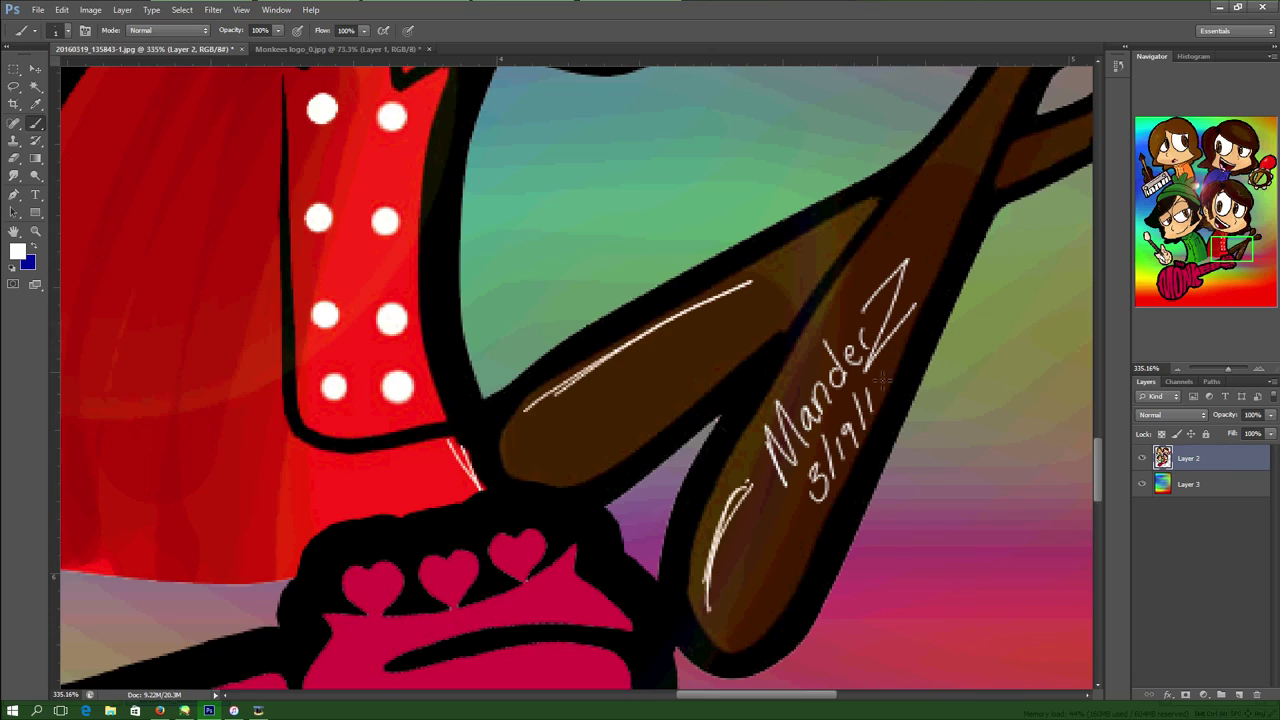
{"action": "left_click_drag", "start_coordinate": [1228, 369], "coordinate": [1217, 369]}
{"action": "left_click_drag", "start_coordinate": [1210, 257], "coordinate": [1214, 179]}
{"action": "left_click_drag", "start_coordinate": [1217, 369], "coordinate": [1214, 370]}
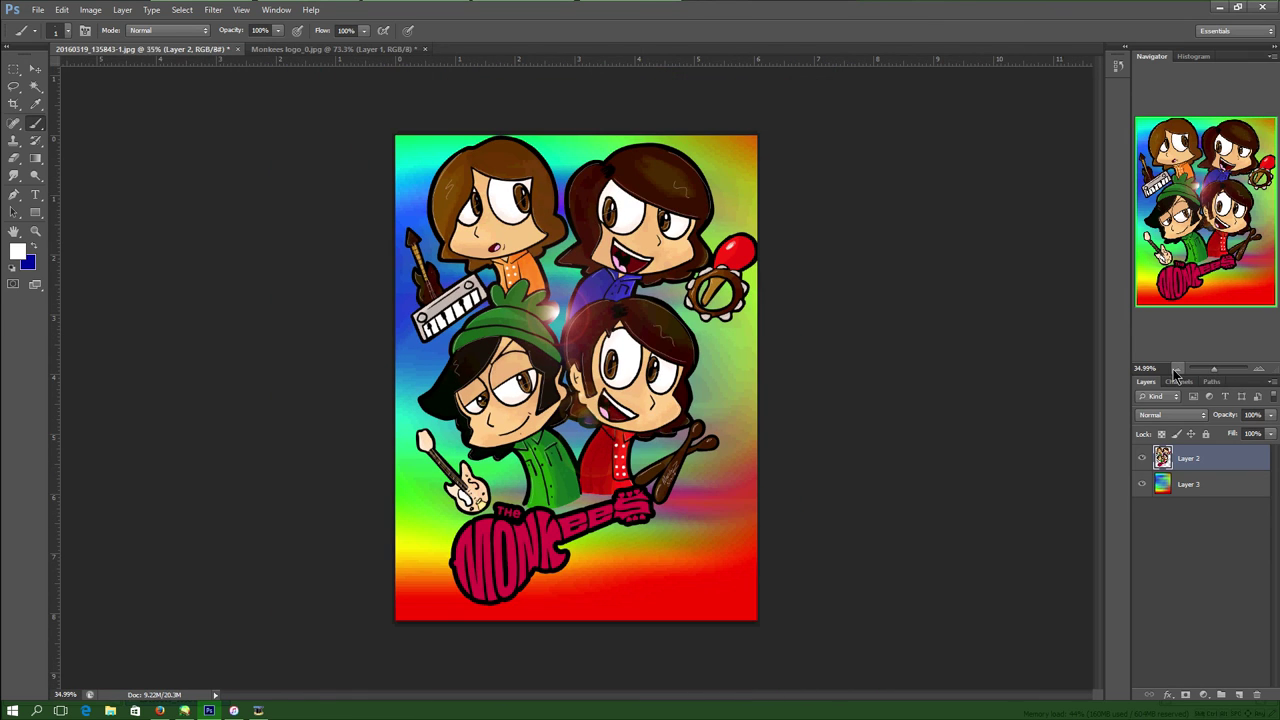